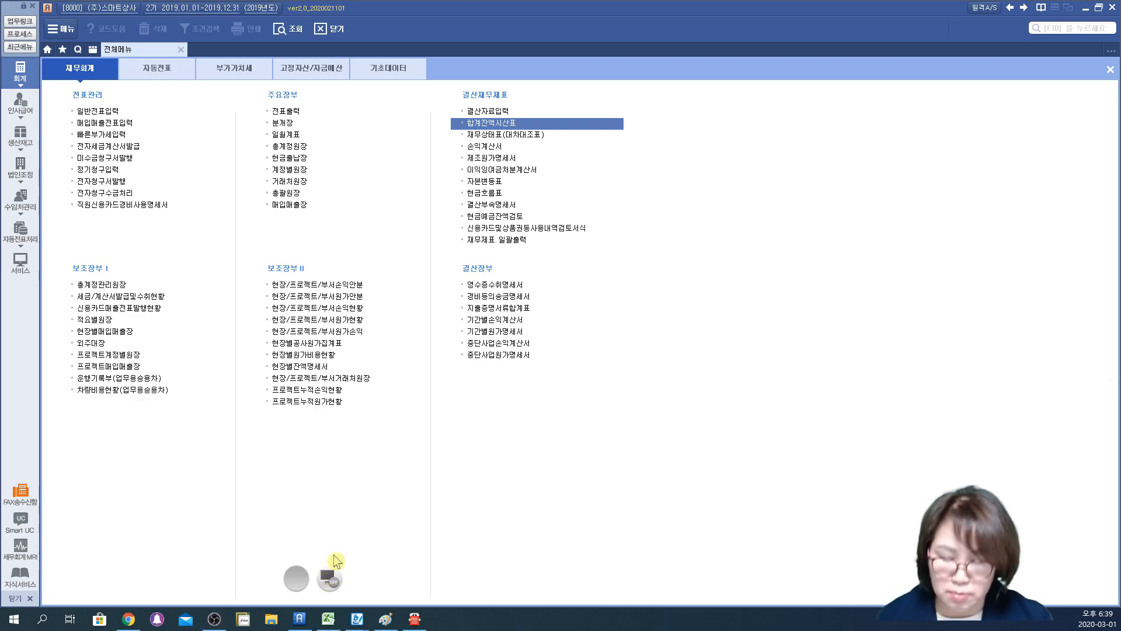
Turn on the screen pen and handwrite the underlined heading "퇴직연금" in the blank area beside the menu lists
click(329, 577)
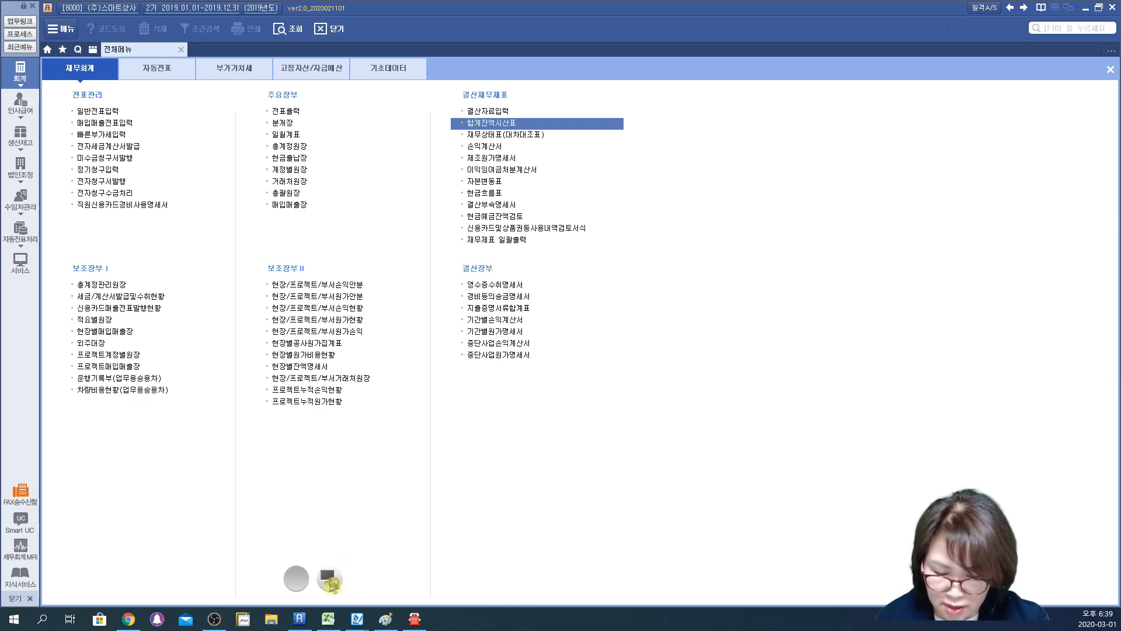
mouse_move(629, 117)
mouse_down()
mouse_move(669, 151)
mouse_move(695, 137)
mouse_move(706, 166)
mouse_up()
mouse_move(736, 108)
mouse_down()
mouse_move(753, 105)
mouse_move(761, 156)
mouse_up()
drag(783, 98, 818, 150)
drag(615, 172, 811, 173)
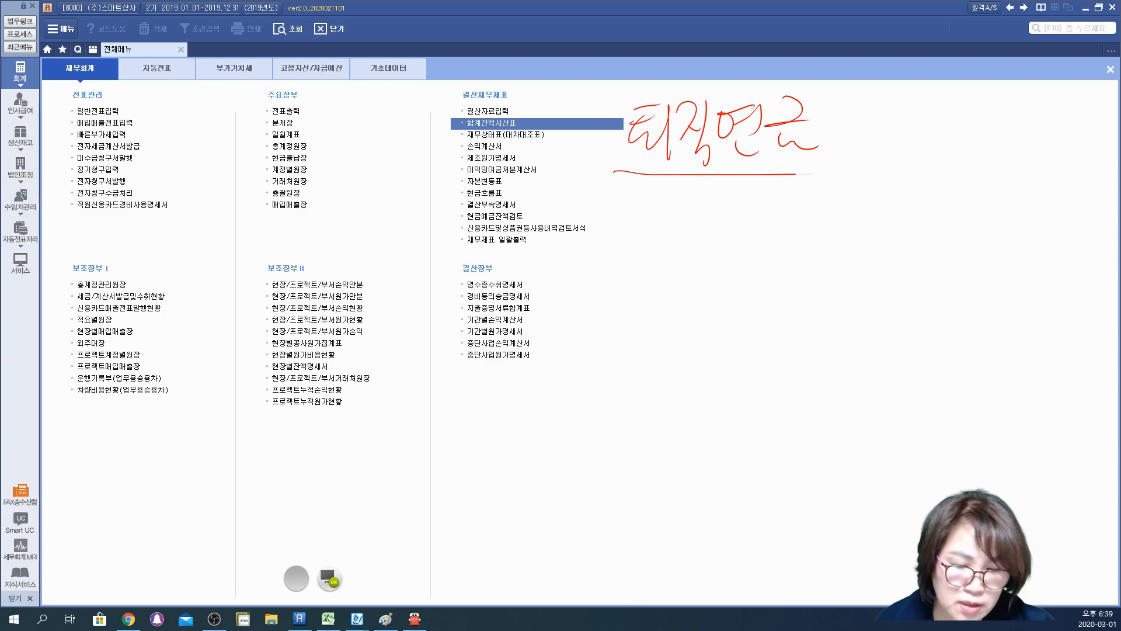
Handwrite the three cases "DB", "DC" and "X" below the 퇴직연금 heading and underline each one
mouse_move(622, 155)
mouse_down()
mouse_move(620, 228)
mouse_move(647, 241)
mouse_up()
drag(643, 197, 649, 239)
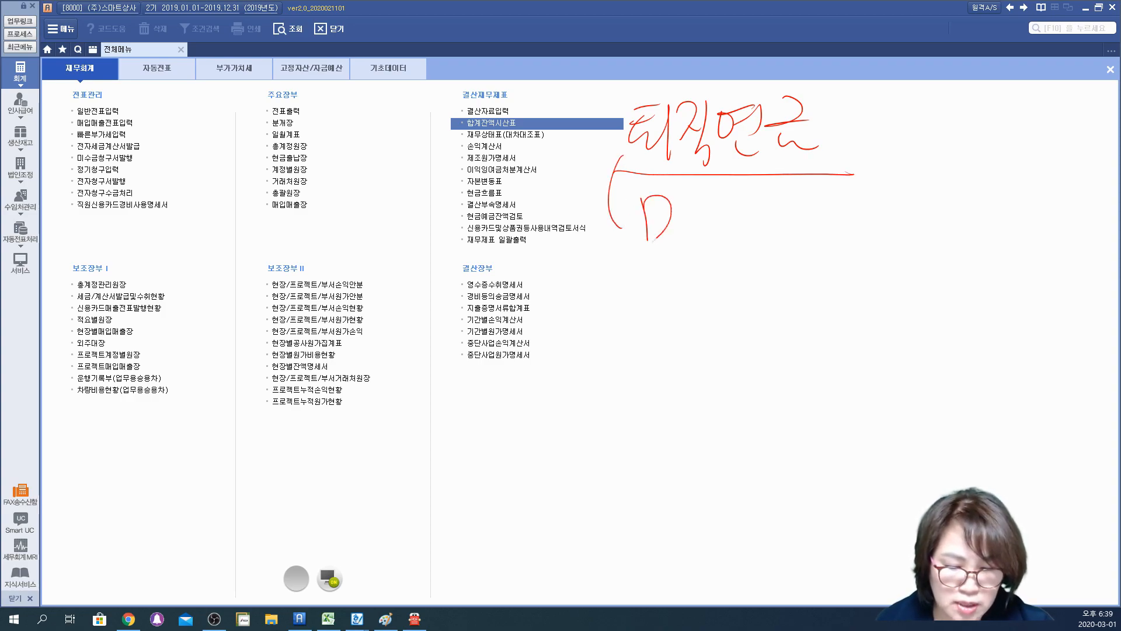
drag(679, 196, 684, 238)
drag(680, 194, 687, 241)
click(716, 239)
drag(753, 192, 756, 247)
mouse_move(817, 198)
mouse_down()
mouse_move(794, 217)
mouse_move(817, 241)
mouse_up()
click(829, 241)
drag(927, 194, 890, 253)
drag(888, 204, 936, 249)
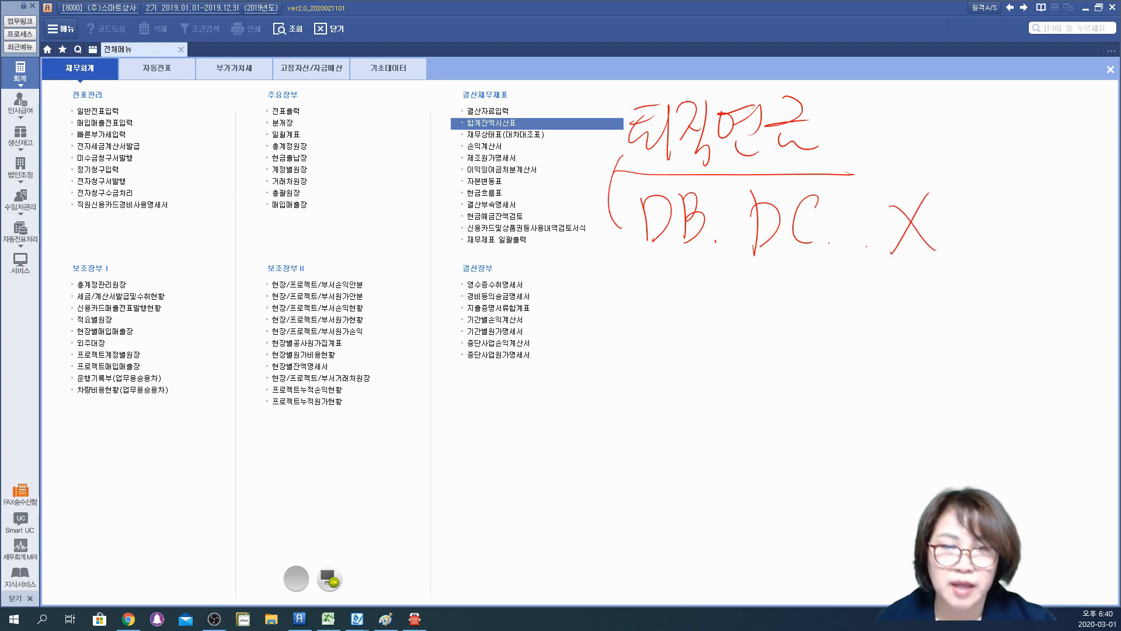
drag(629, 252, 807, 255)
drag(843, 255, 897, 253)
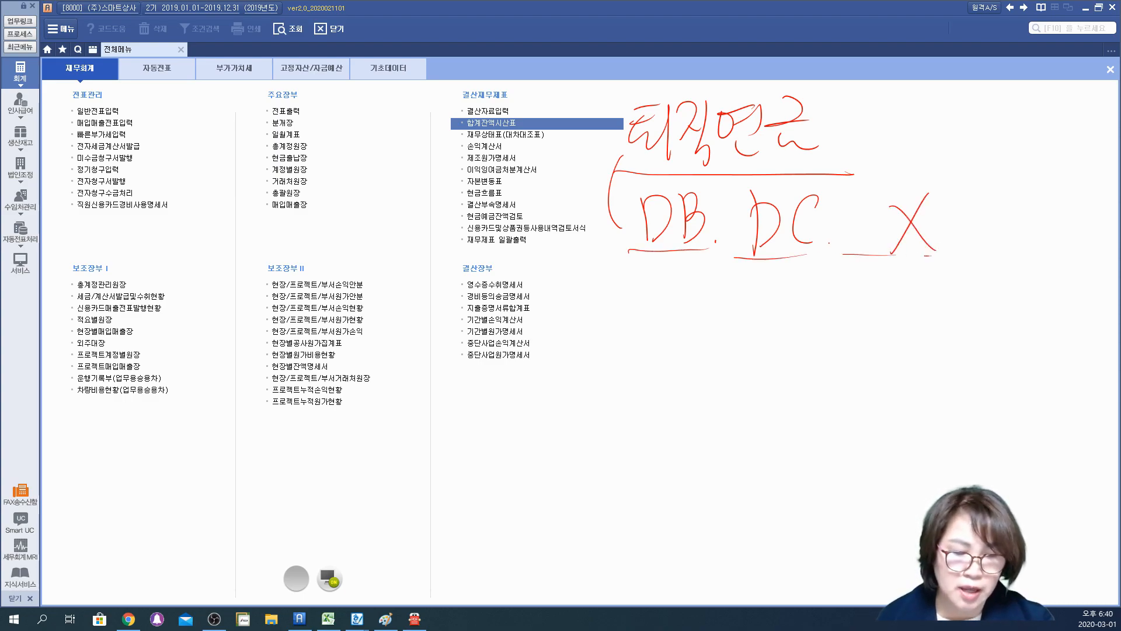
Circle DB and handwrite the linked account "퇴직연금운영자산" below it, enclosed in a frame
mouse_move(701, 261)
mouse_down()
mouse_move(642, 173)
mouse_move(723, 218)
mouse_up()
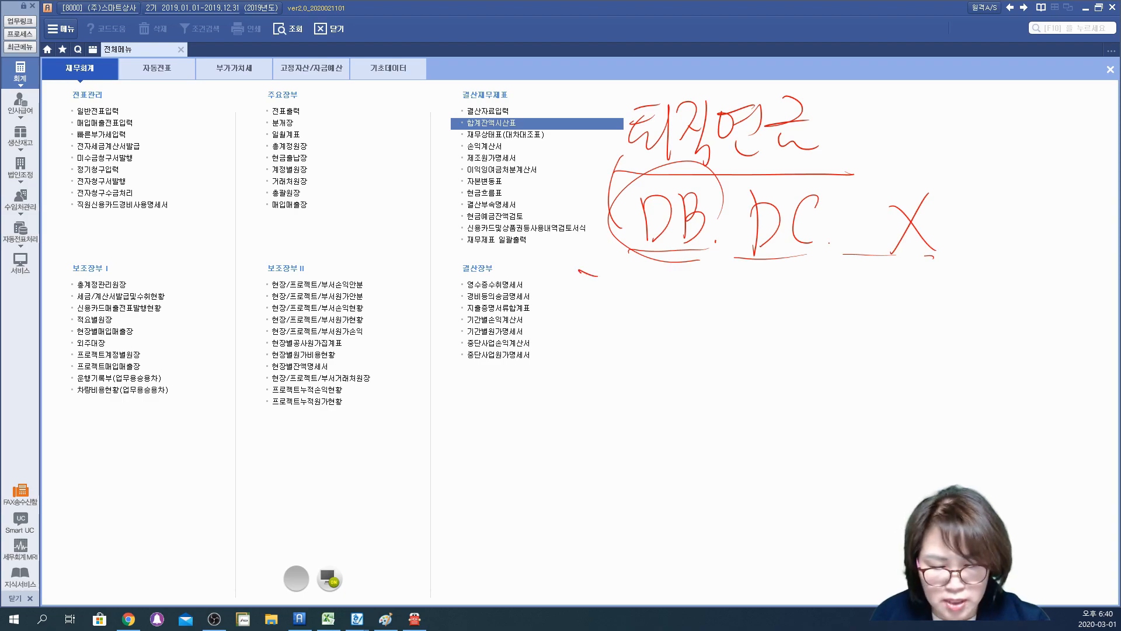
mouse_move(593, 286)
mouse_down()
mouse_move(617, 345)
mouse_move(660, 298)
mouse_move(677, 318)
mouse_move(699, 297)
mouse_up()
mouse_move(679, 304)
mouse_down()
mouse_move(711, 300)
mouse_move(705, 312)
mouse_move(745, 324)
mouse_up()
drag(780, 287, 782, 324)
mouse_move(791, 290)
mouse_down()
mouse_move(779, 309)
mouse_move(818, 314)
mouse_up()
drag(813, 292, 831, 304)
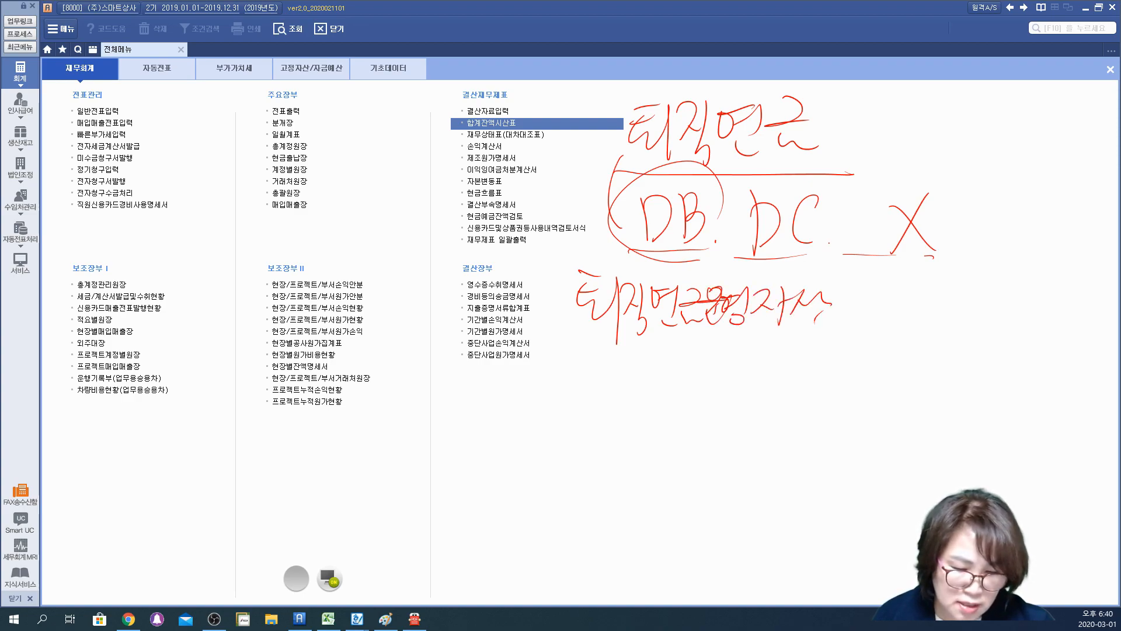
mouse_move(571, 348)
mouse_down()
mouse_move(852, 292)
mouse_move(555, 287)
mouse_up()
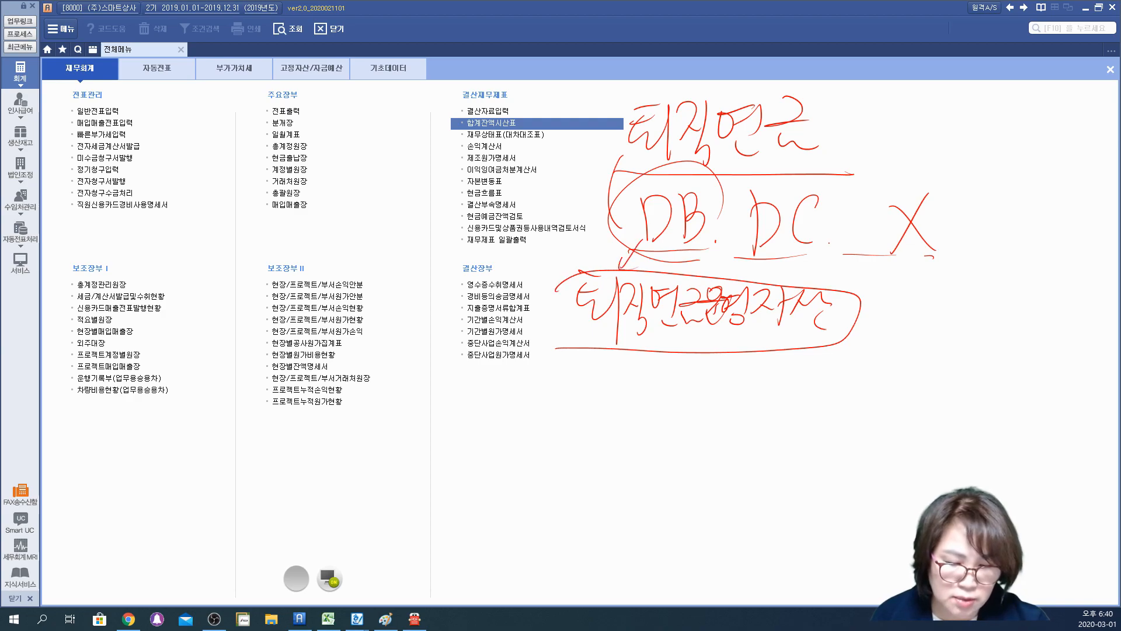
Circle DC, draw a line from it and handwrite the underlined expense account "퇴직급여(비)" at its end
mouse_move(811, 260)
mouse_down()
mouse_move(741, 252)
mouse_move(806, 239)
mouse_move(893, 363)
mouse_up()
drag(868, 408, 906, 402)
mouse_move(903, 371)
mouse_down()
mouse_move(904, 434)
mouse_move(926, 382)
mouse_up()
mouse_move(923, 383)
mouse_down()
mouse_move(915, 402)
mouse_move(938, 409)
mouse_up()
drag(941, 403, 947, 427)
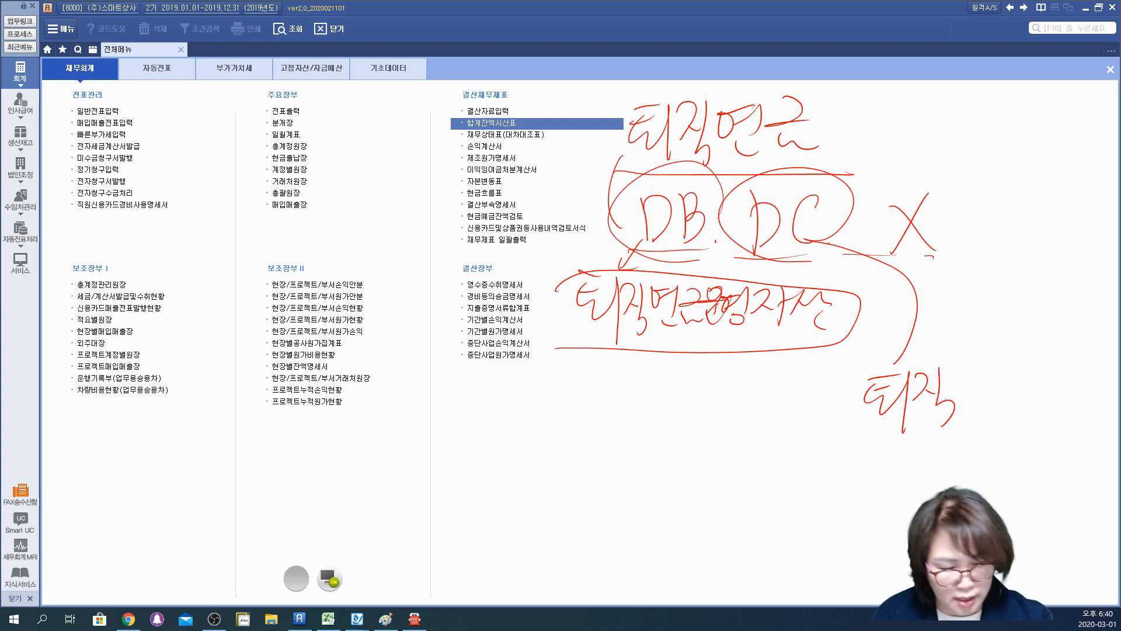
mouse_move(963, 372)
mouse_down()
mouse_move(992, 384)
mouse_move(972, 419)
mouse_up()
mouse_move(1010, 385)
mouse_down()
mouse_move(1028, 389)
mouse_move(1044, 423)
mouse_up()
mouse_move(1056, 374)
mouse_down()
mouse_move(1056, 403)
mouse_move(1069, 403)
mouse_up()
drag(1057, 387, 1070, 385)
mouse_move(1080, 371)
mouse_down()
mouse_move(1081, 411)
mouse_move(1097, 428)
mouse_up()
drag(873, 434, 1072, 446)
click(1080, 450)
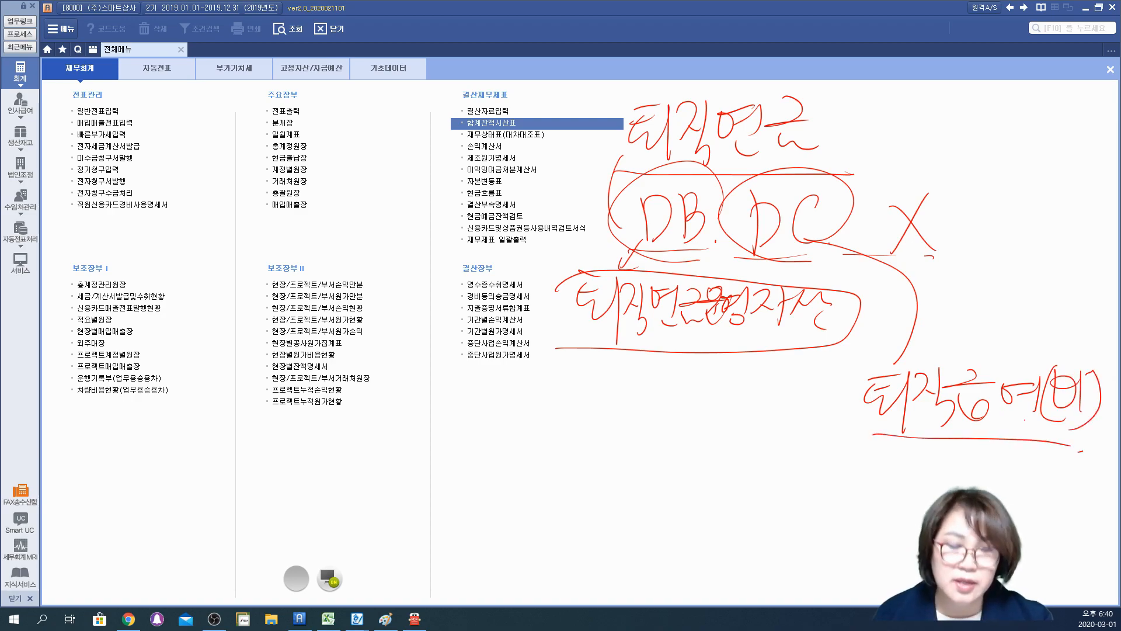
Extend a line down from the framed DB account and handwrite "퇴직급여충당부채" below it
drag(553, 282, 548, 331)
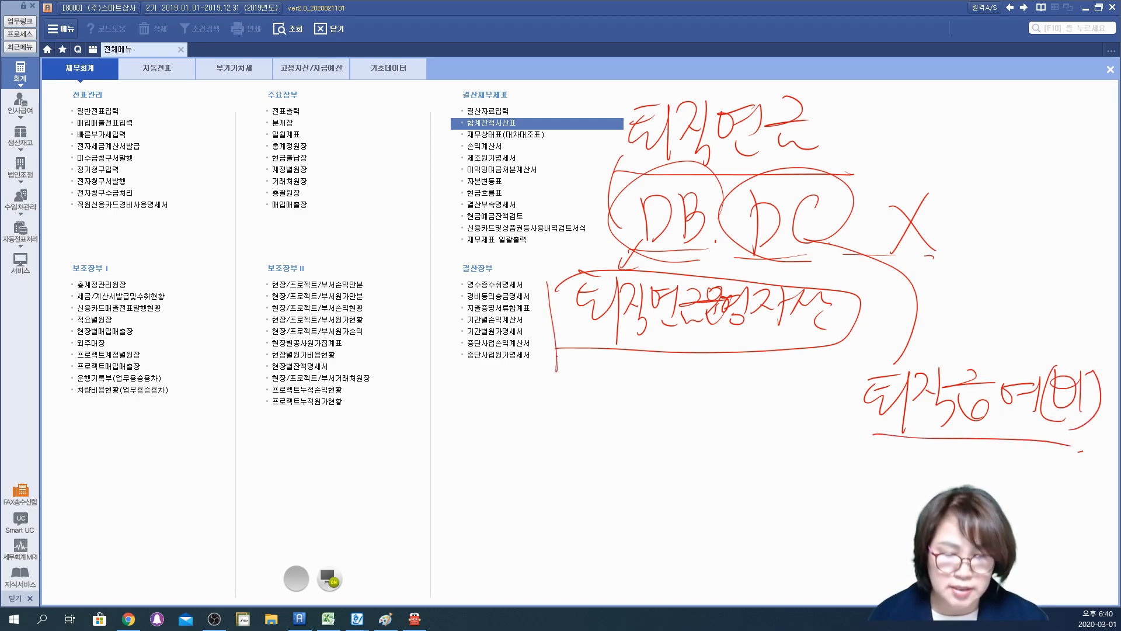
drag(518, 395, 541, 392)
mouse_move(517, 403)
mouse_down()
mouse_move(535, 425)
mouse_move(552, 409)
mouse_up()
drag(559, 386, 555, 446)
drag(591, 386, 593, 416)
drag(582, 421, 595, 437)
drag(598, 390, 619, 411)
mouse_move(606, 408)
mouse_down()
mouse_move(631, 405)
mouse_move(628, 432)
mouse_up()
mouse_move(637, 403)
mouse_down()
mouse_move(633, 419)
mouse_move(654, 406)
mouse_up()
drag(660, 391, 654, 468)
drag(687, 384, 688, 436)
mouse_move(717, 414)
mouse_down()
mouse_move(726, 399)
mouse_move(770, 416)
mouse_up()
mouse_move(735, 422)
mouse_down()
mouse_move(781, 418)
mouse_move(766, 473)
mouse_up()
drag(787, 396, 794, 401)
drag(779, 410, 796, 408)
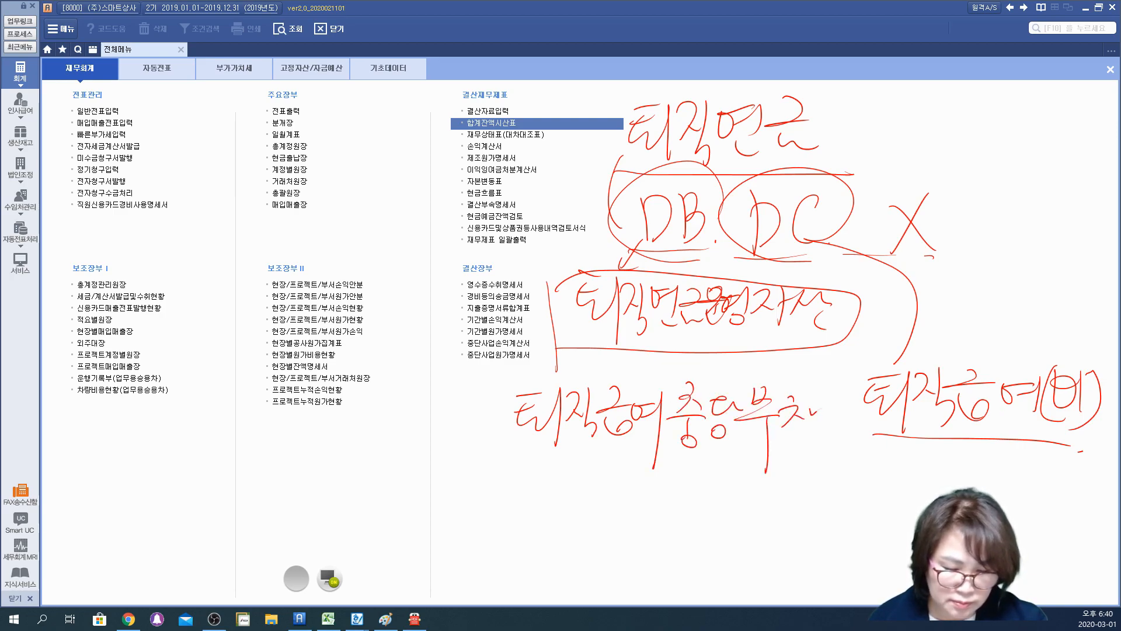
Complete the handwritten entry with a slash, "퇴직급여" on its debit side and an underline, and clear all pen marks
drag(489, 360, 453, 490)
drag(226, 371, 263, 368)
mouse_move(236, 380)
mouse_down()
mouse_move(262, 387)
mouse_move(260, 403)
mouse_up()
drag(276, 361, 272, 452)
drag(284, 373, 300, 402)
drag(319, 359, 314, 401)
drag(309, 403, 324, 417)
drag(327, 376, 354, 373)
mouse_move(329, 396)
mouse_down()
mouse_move(360, 390)
mouse_move(363, 414)
mouse_up()
mouse_move(347, 388)
mouse_down()
mouse_move(385, 409)
mouse_move(397, 397)
mouse_up()
drag(400, 370, 401, 435)
click(417, 418)
drag(241, 463, 921, 464)
click(973, 470)
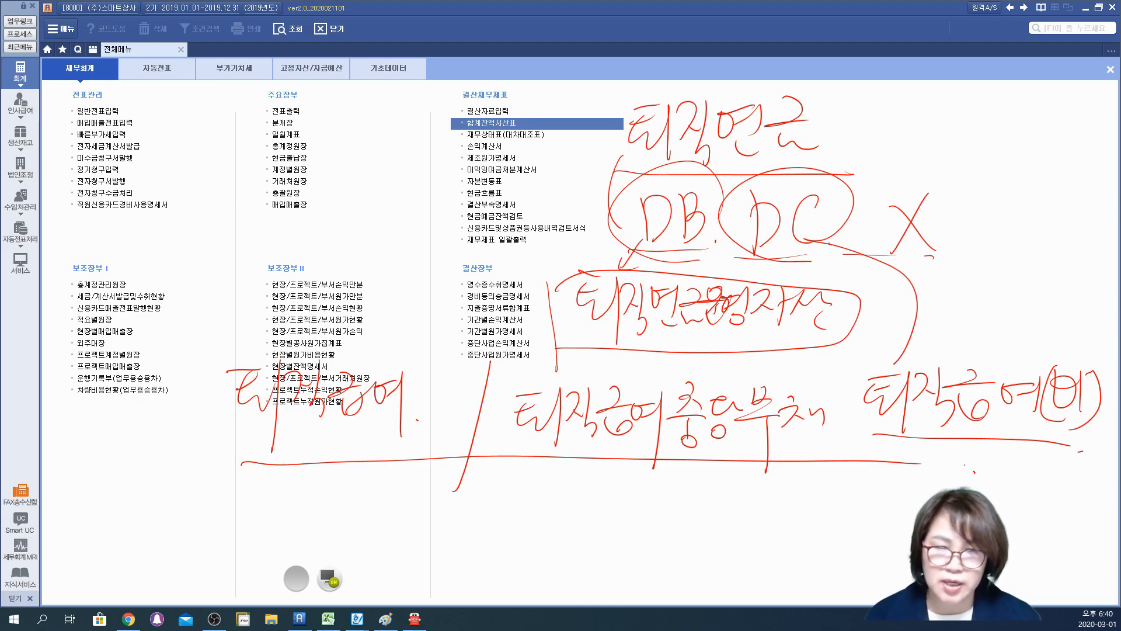
click(330, 579)
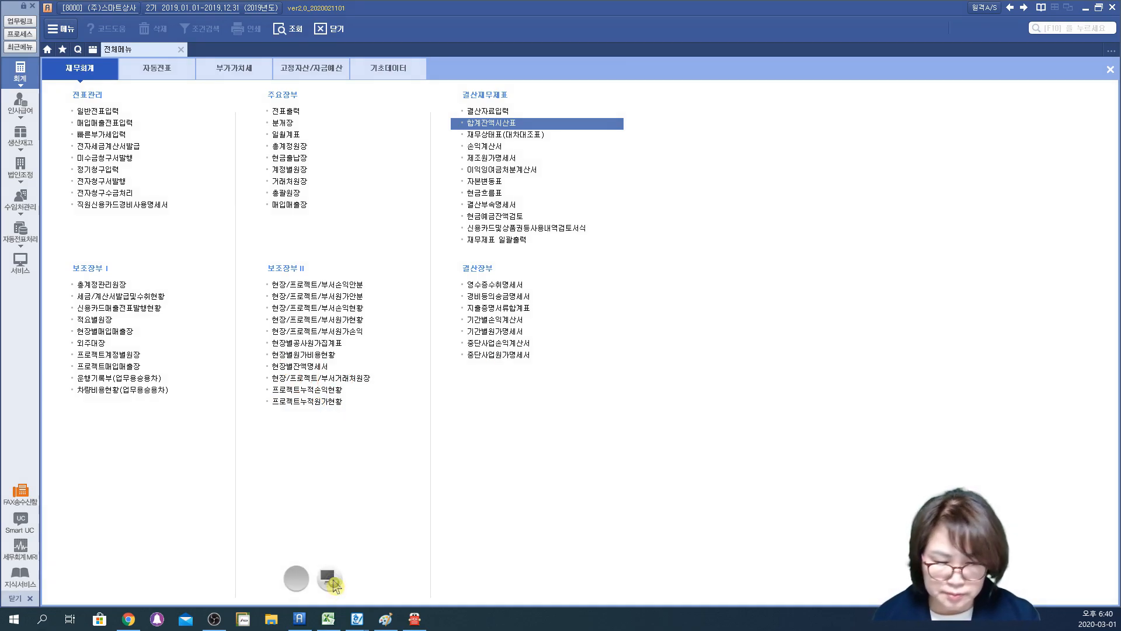
Open the 합계잔액시산표 and examine the account ledger of 퇴직급여 under 판매관리비
click(483, 124)
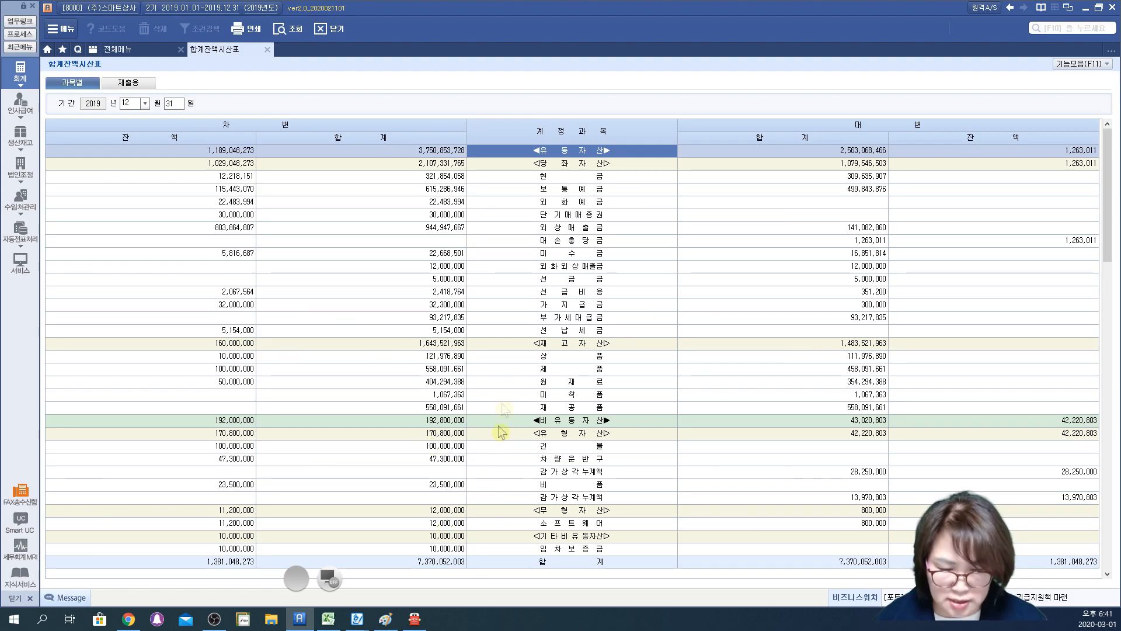
scroll(488, 409, down, 5)
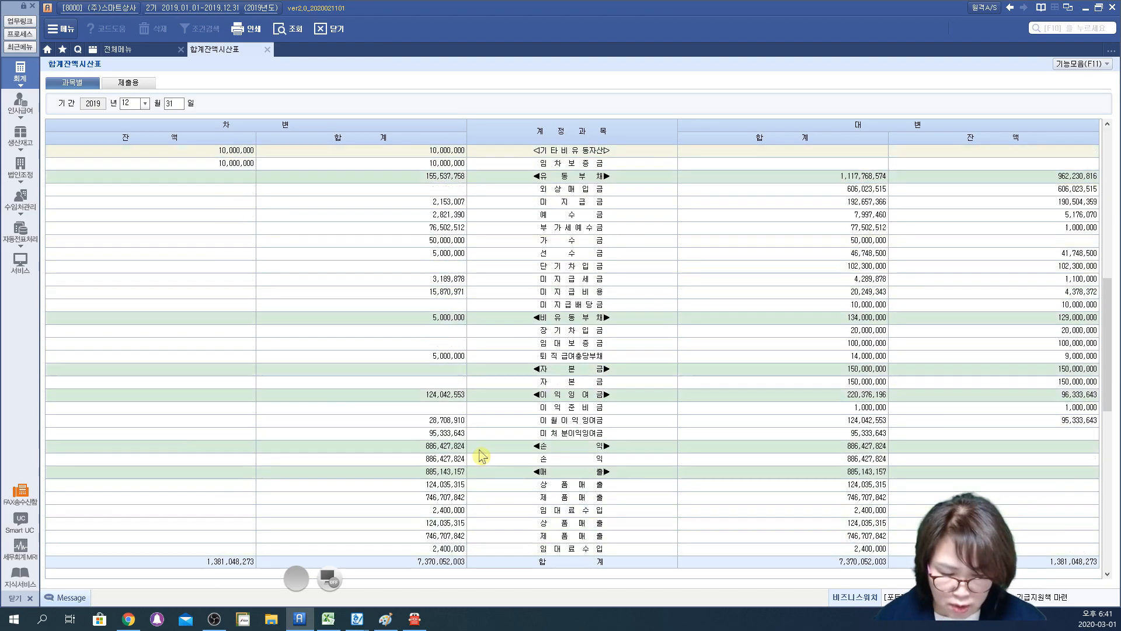
scroll(481, 455, down, 4)
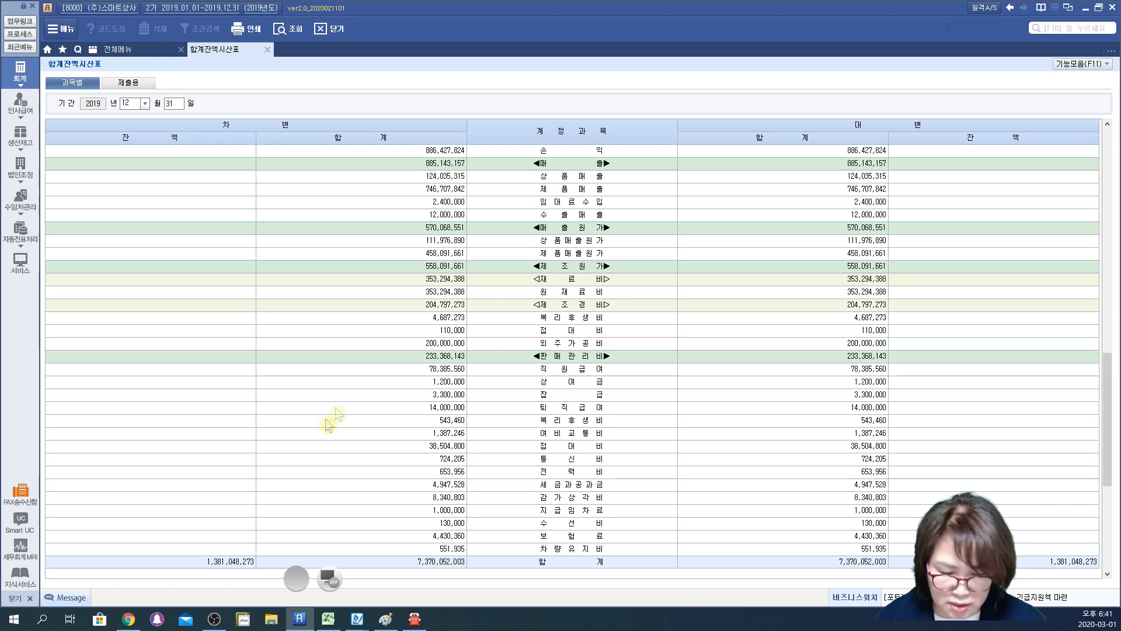
click(361, 409)
double_click(362, 416)
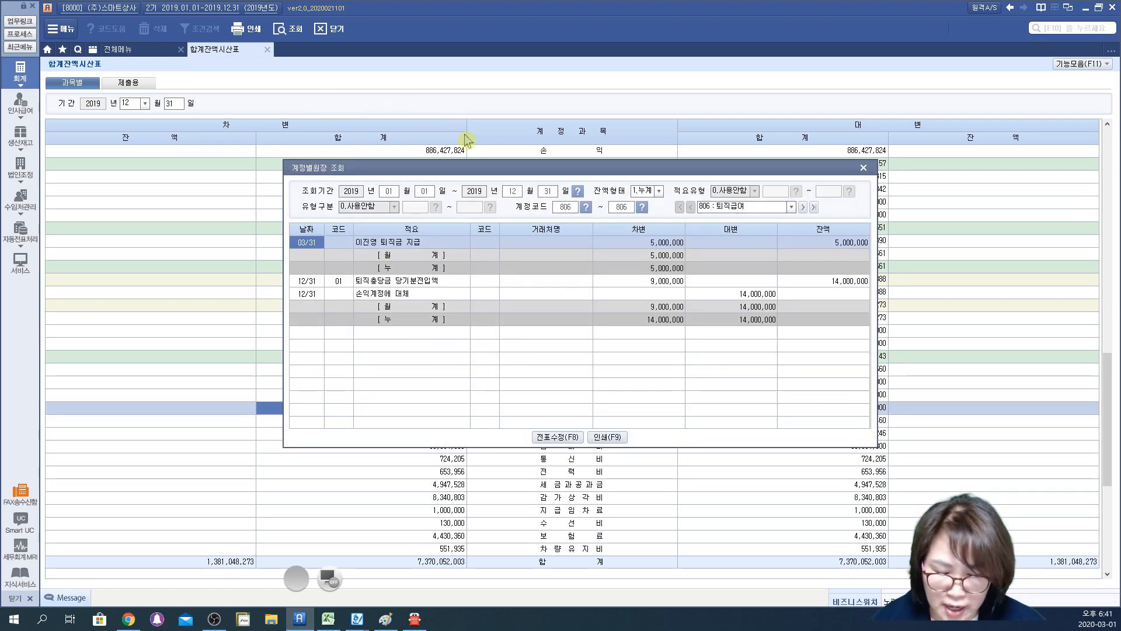
click(437, 248)
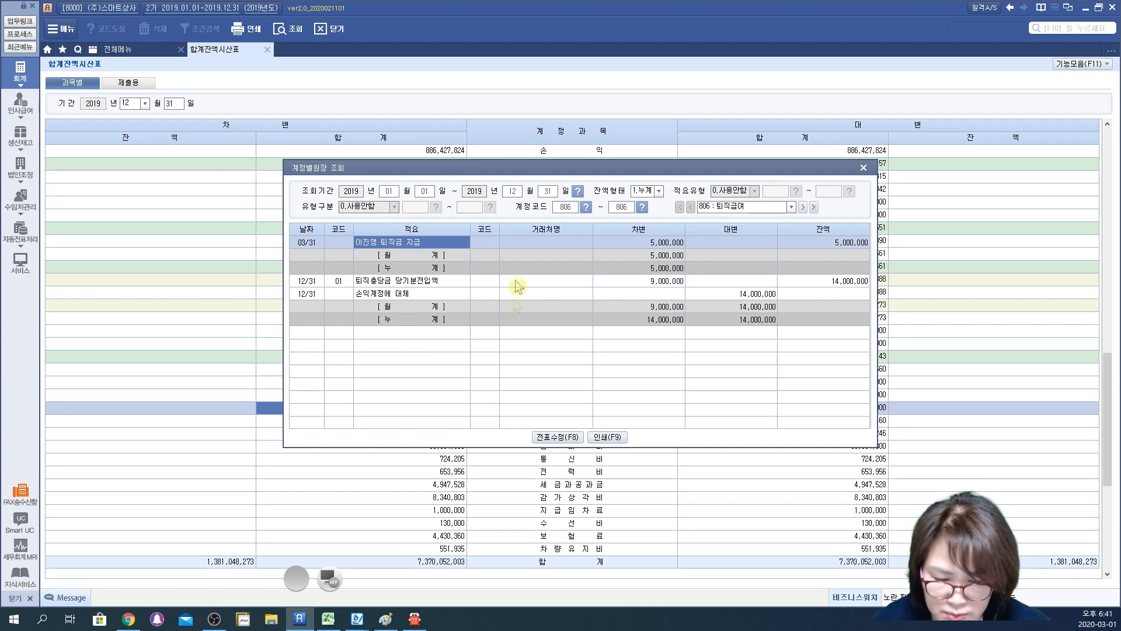
click(864, 168)
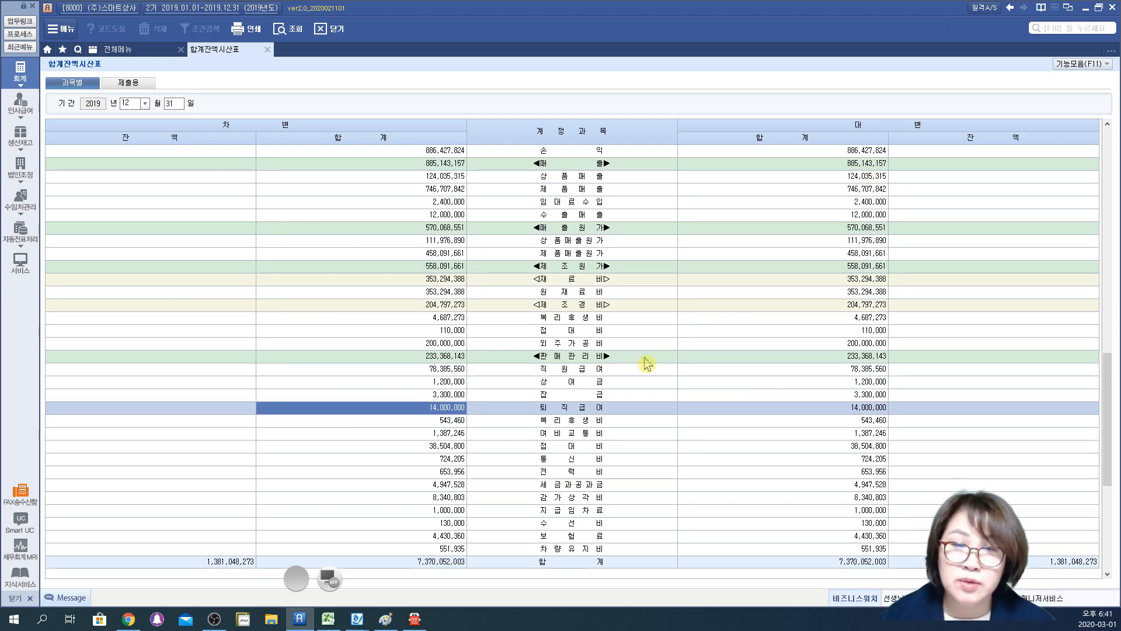
Open the account ledger of 퇴직급여충당부채 from its credit total in the trial balance
scroll(680, 418, up, 3)
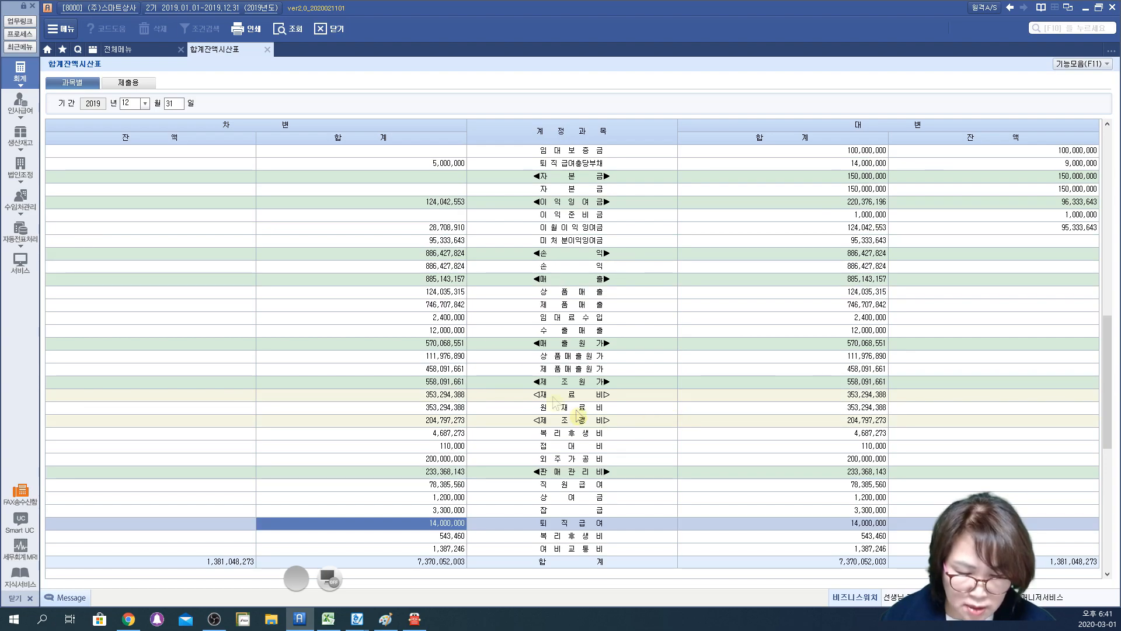
scroll(648, 239, up, 3)
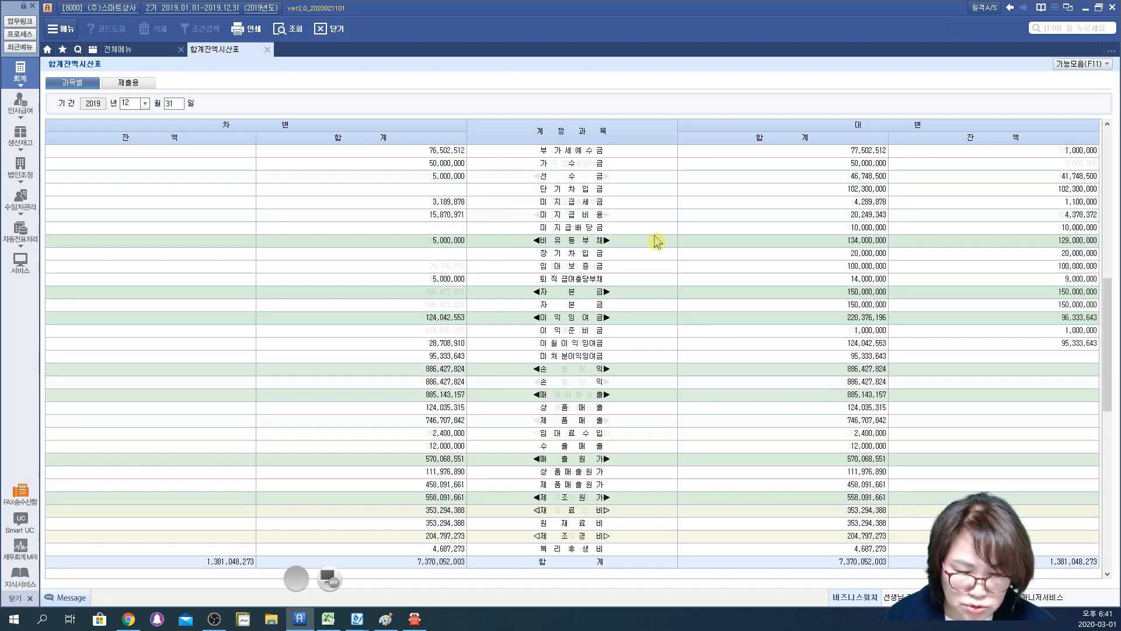
click(739, 281)
double_click(740, 284)
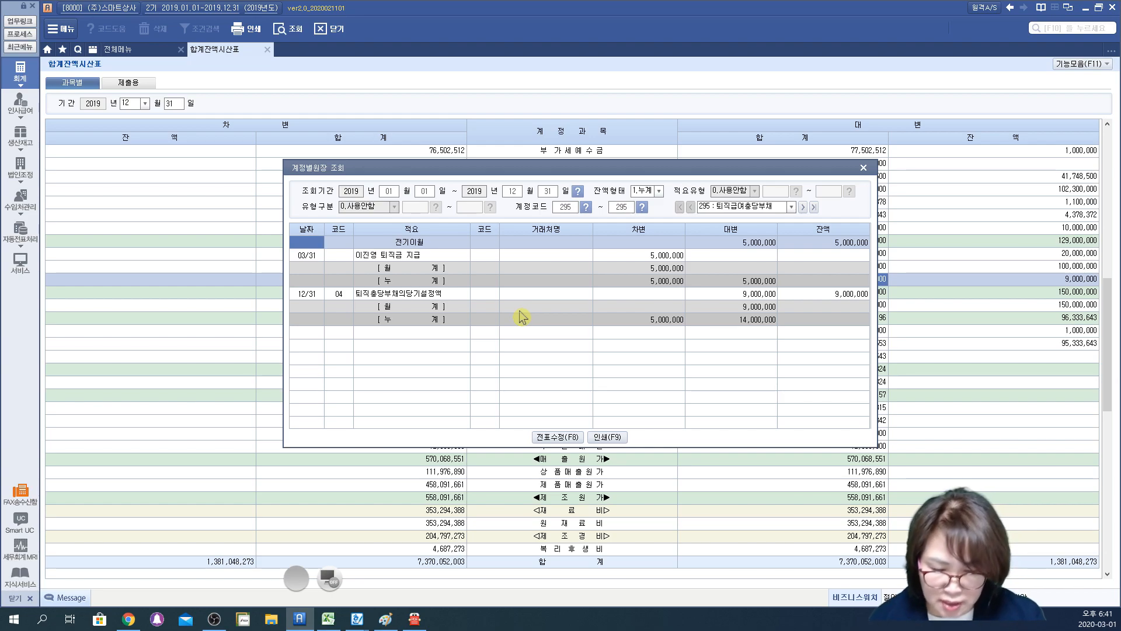
Mark the carried-forward balance, the 03/31 debit and the 12/31 credit with the pen, clear the marks and close the ledger
click(330, 578)
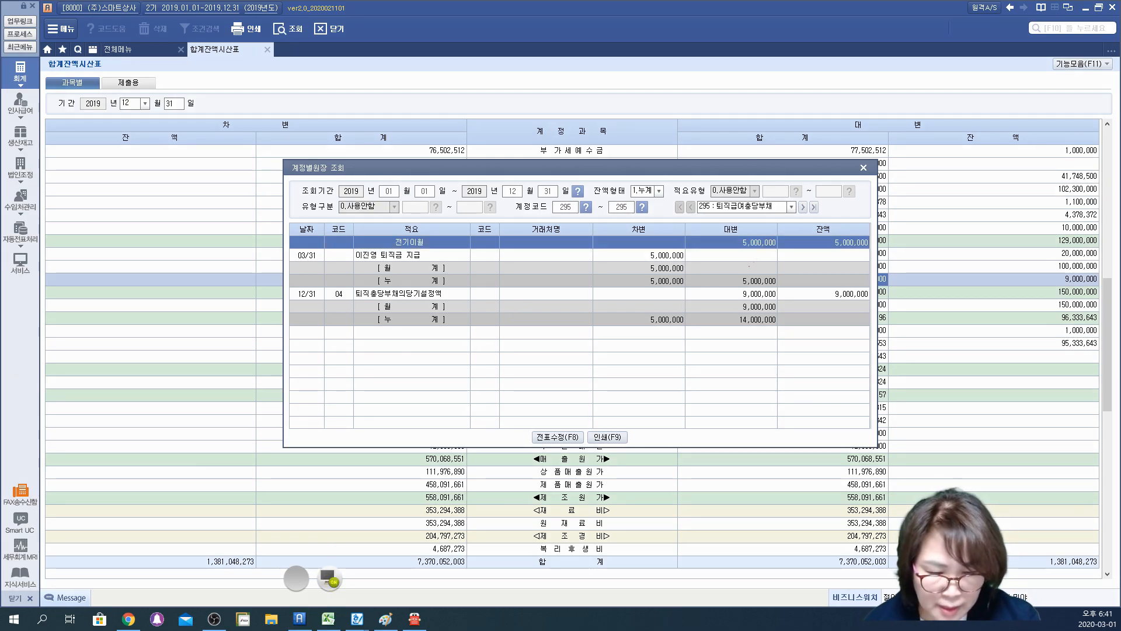
drag(729, 230, 745, 205)
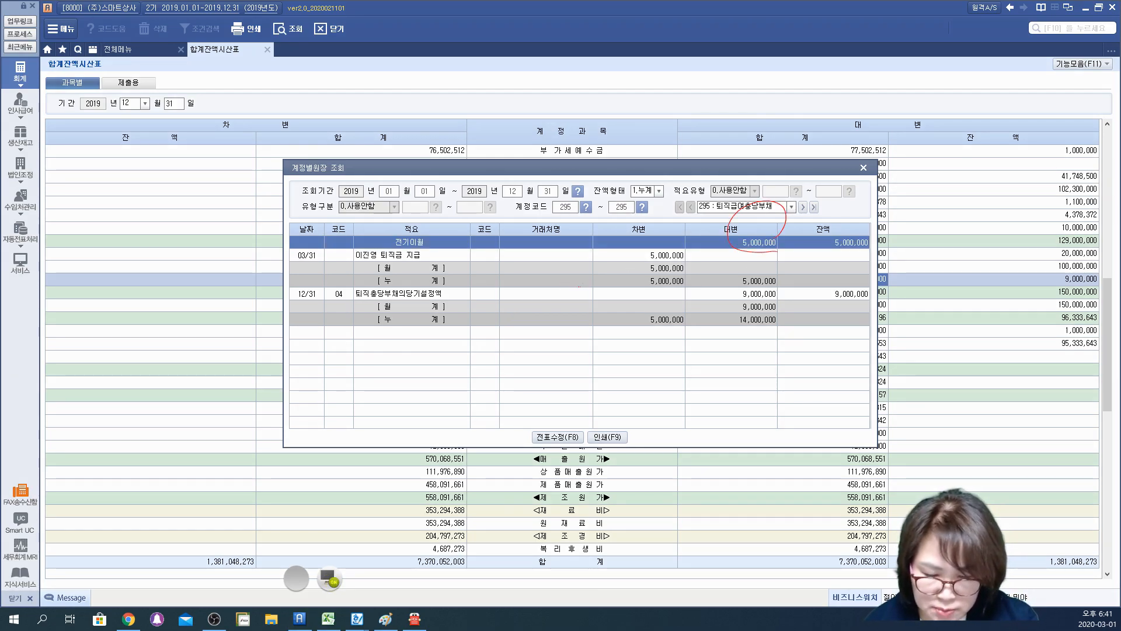
drag(607, 259, 672, 262)
mouse_move(836, 250)
mouse_down()
mouse_move(859, 260)
mouse_move(844, 269)
mouse_up()
mouse_move(326, 306)
mouse_down()
mouse_move(666, 301)
mouse_move(748, 275)
mouse_move(742, 309)
mouse_up()
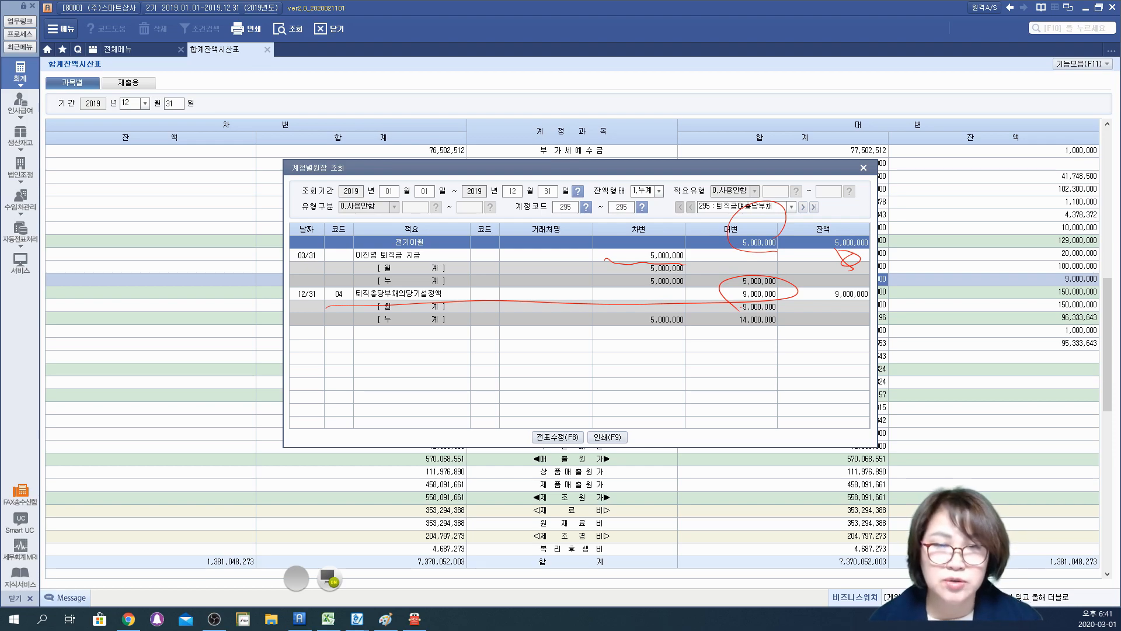
click(330, 577)
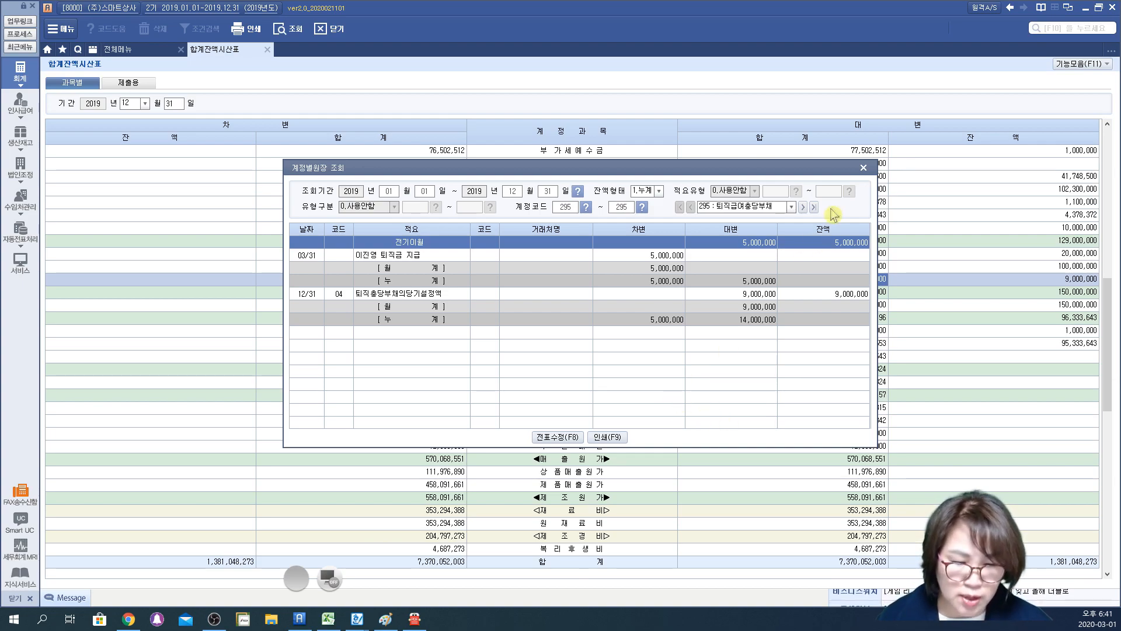
click(863, 168)
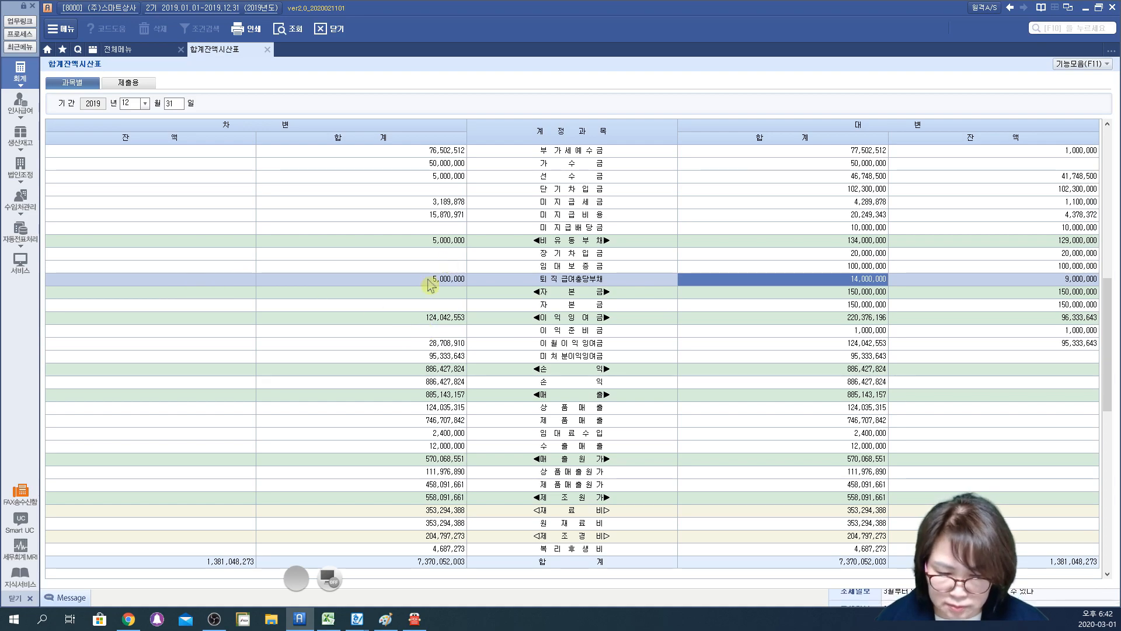
Reopen the 퇴직급여 ledger and examine the voucher lines of the 03/31 retirement payment
scroll(413, 287, down, 9)
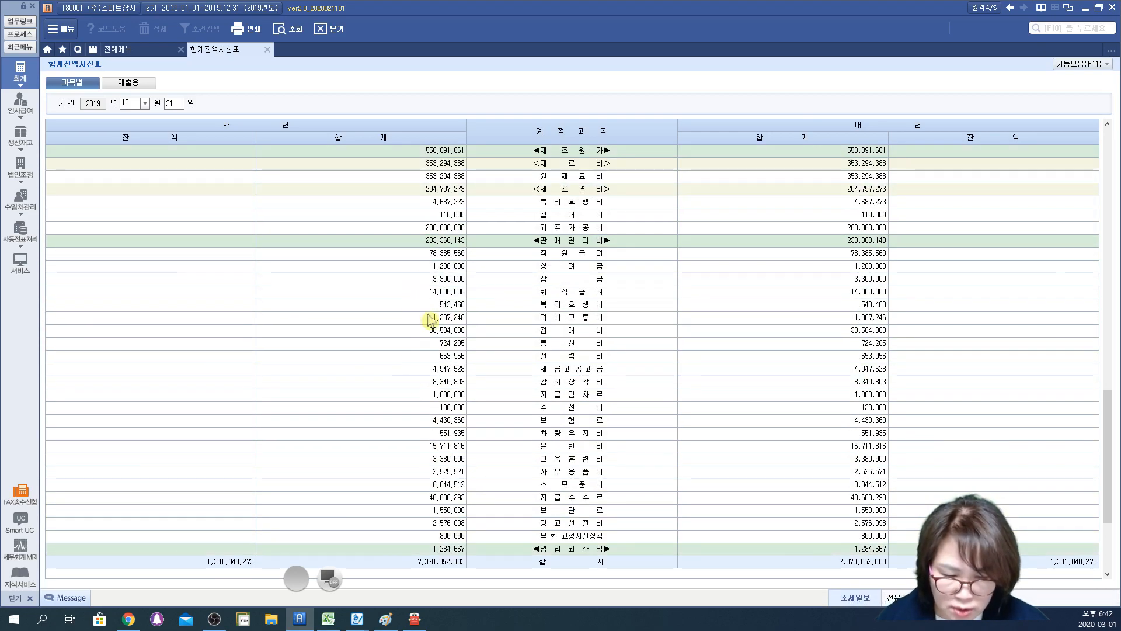
double_click(411, 293)
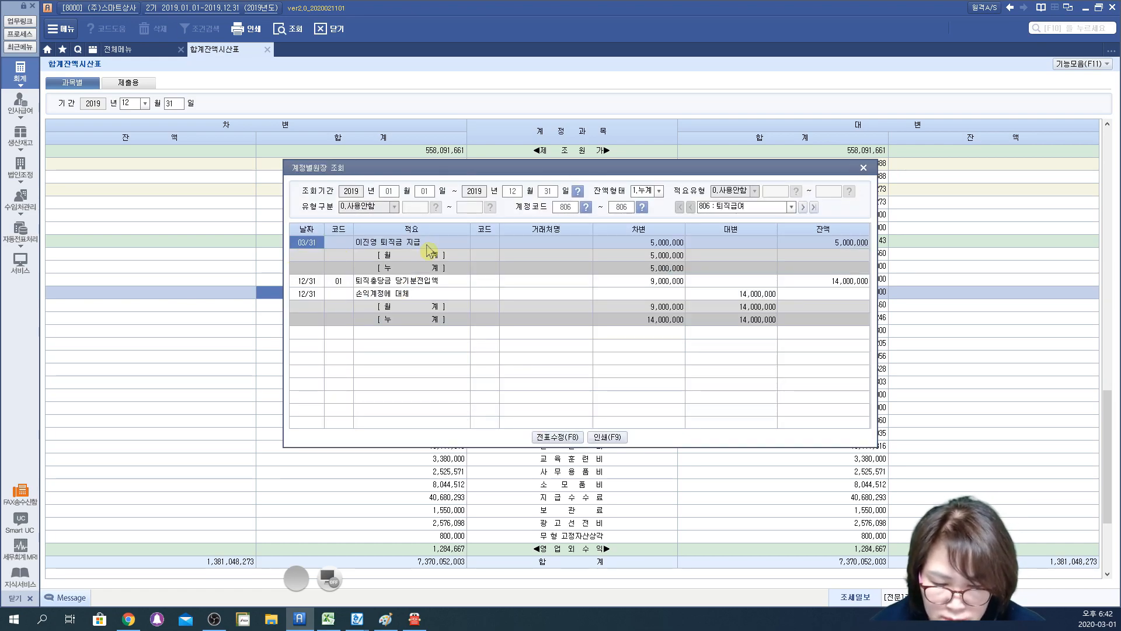
double_click(436, 247)
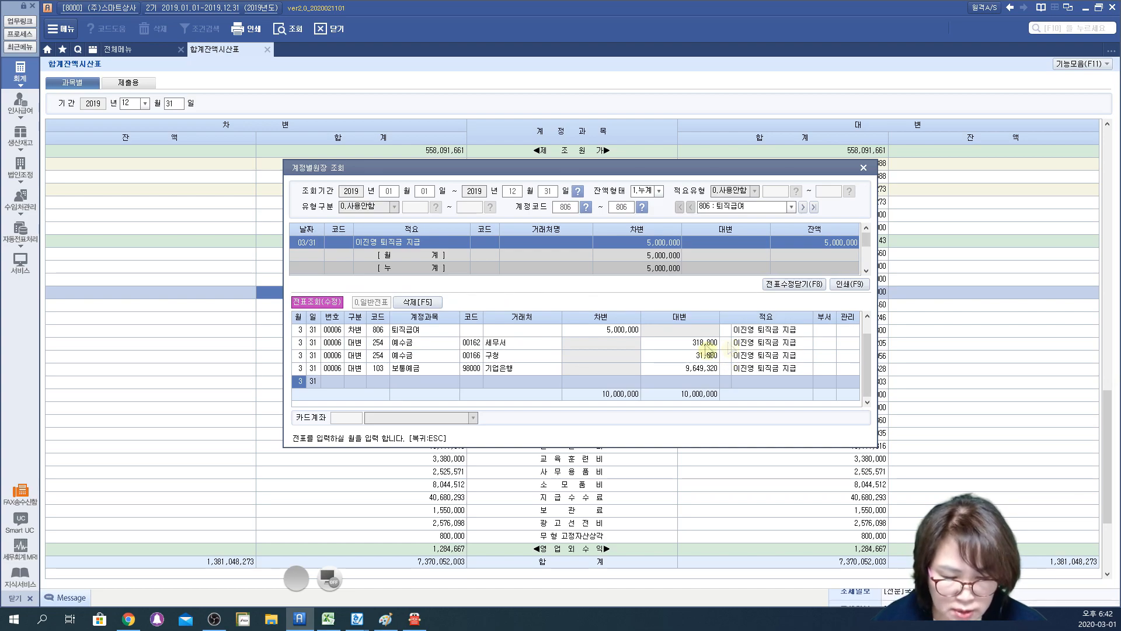
scroll(870, 356, up, 1)
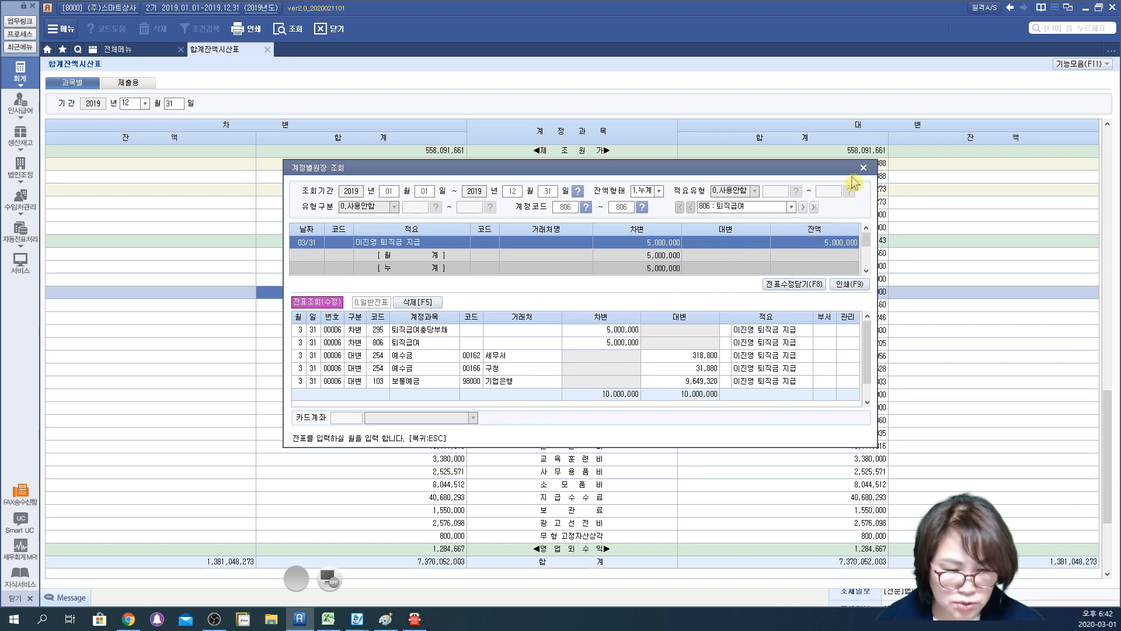
click(782, 284)
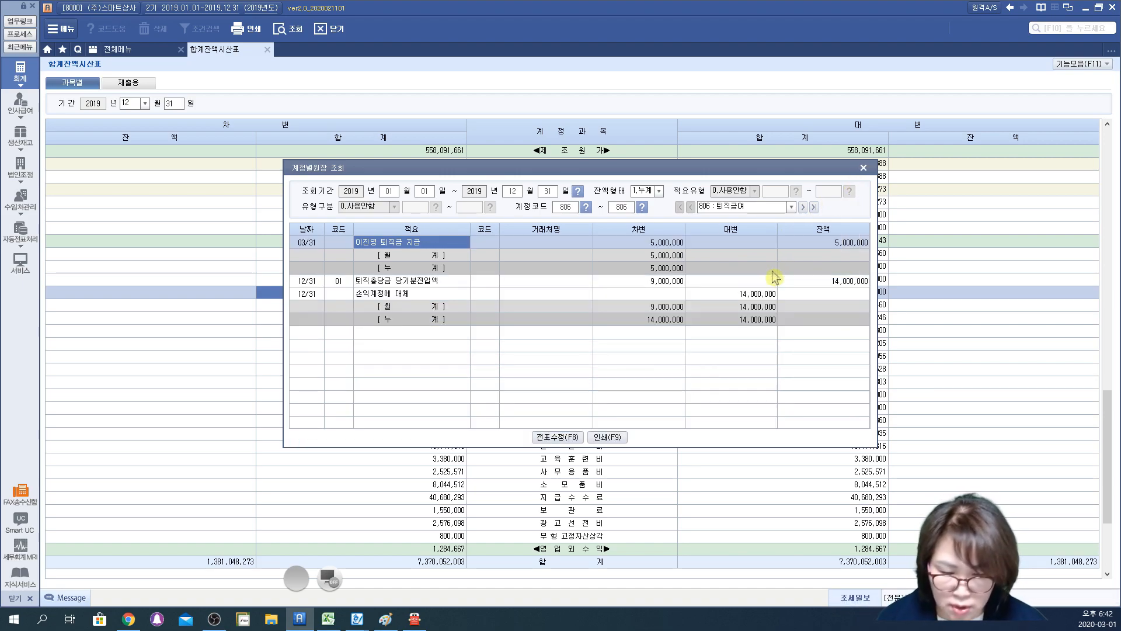
Open the 12/31 voucher for 퇴직충당금 당기분전입액 and select its 퇴직급여충당부채 line
double_click(441, 286)
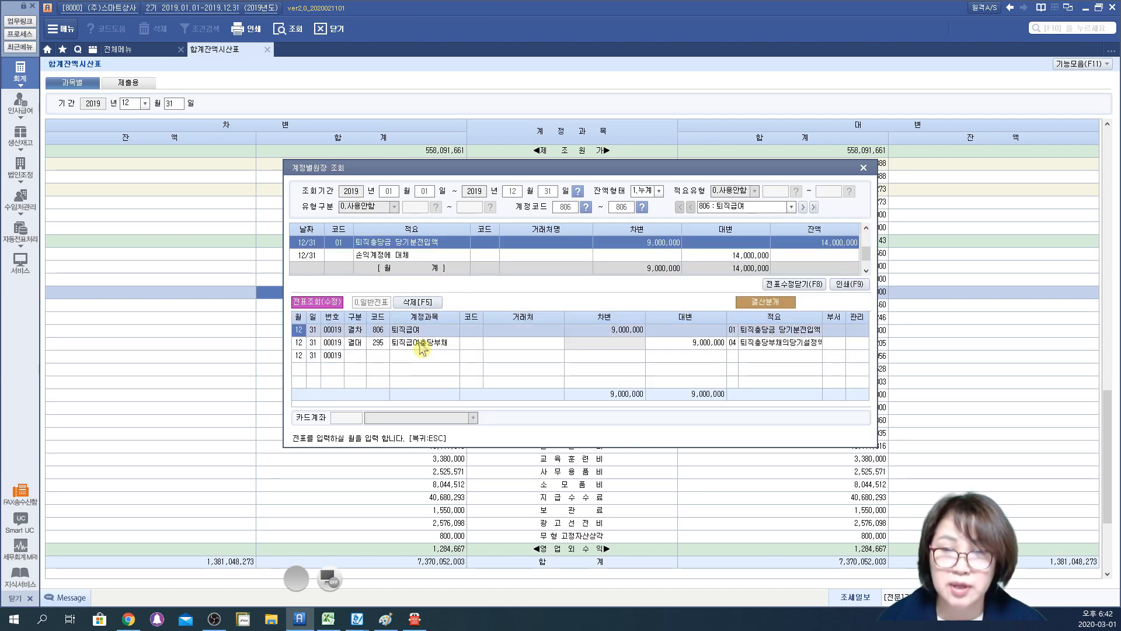
click(418, 343)
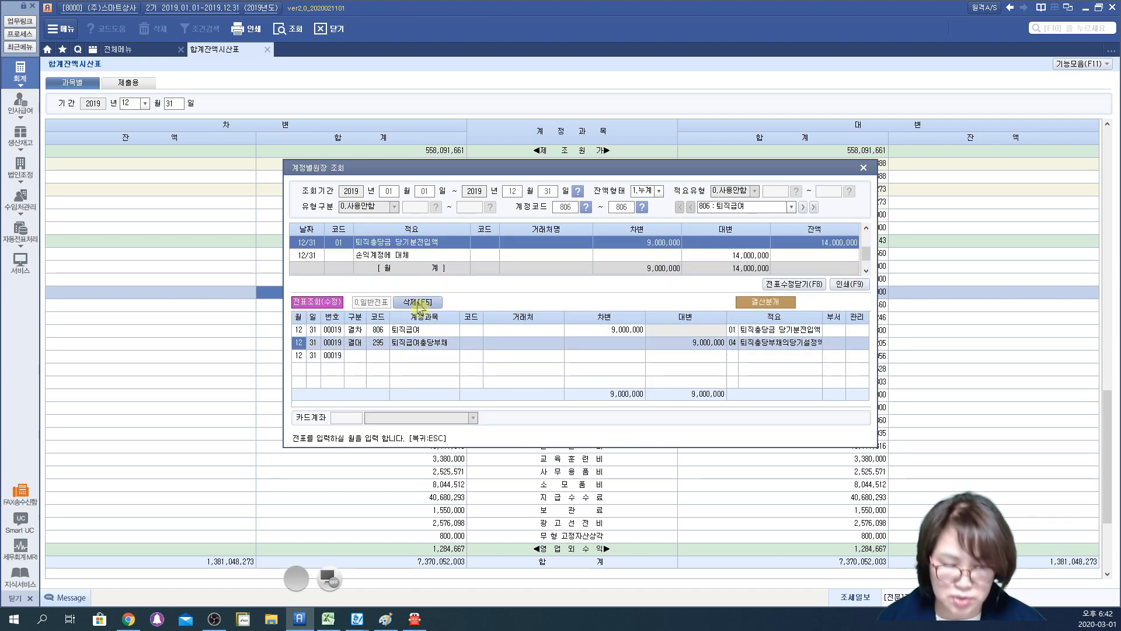
Close the ledger, open 자동화사전검토 under 법인조정 and run the check for 퇴직급여등 검토 only
click(863, 169)
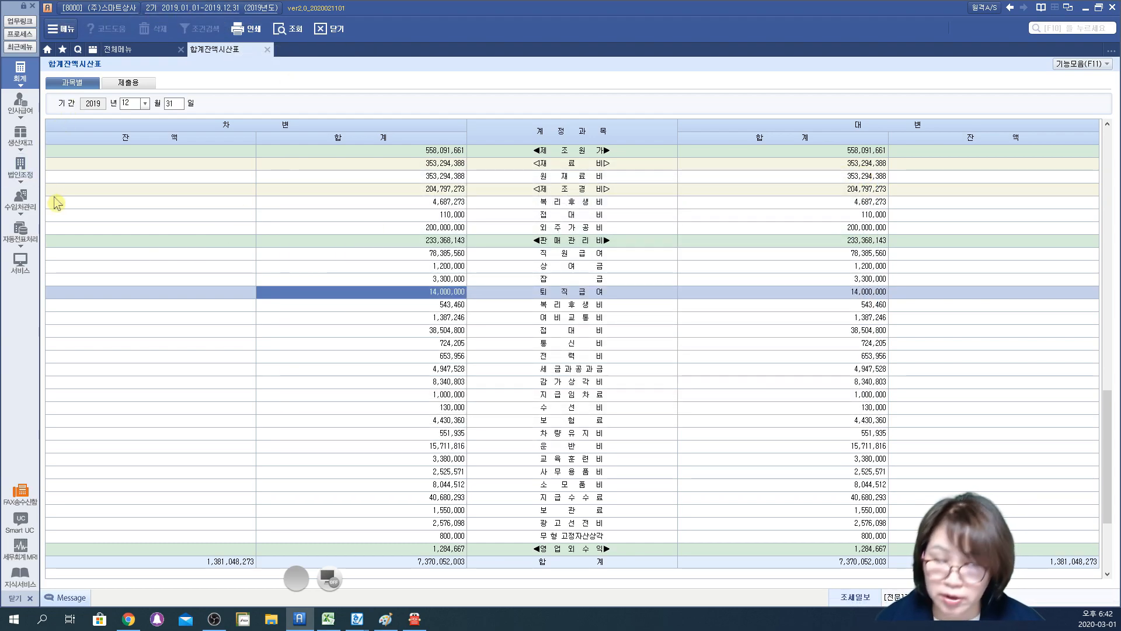
click(24, 171)
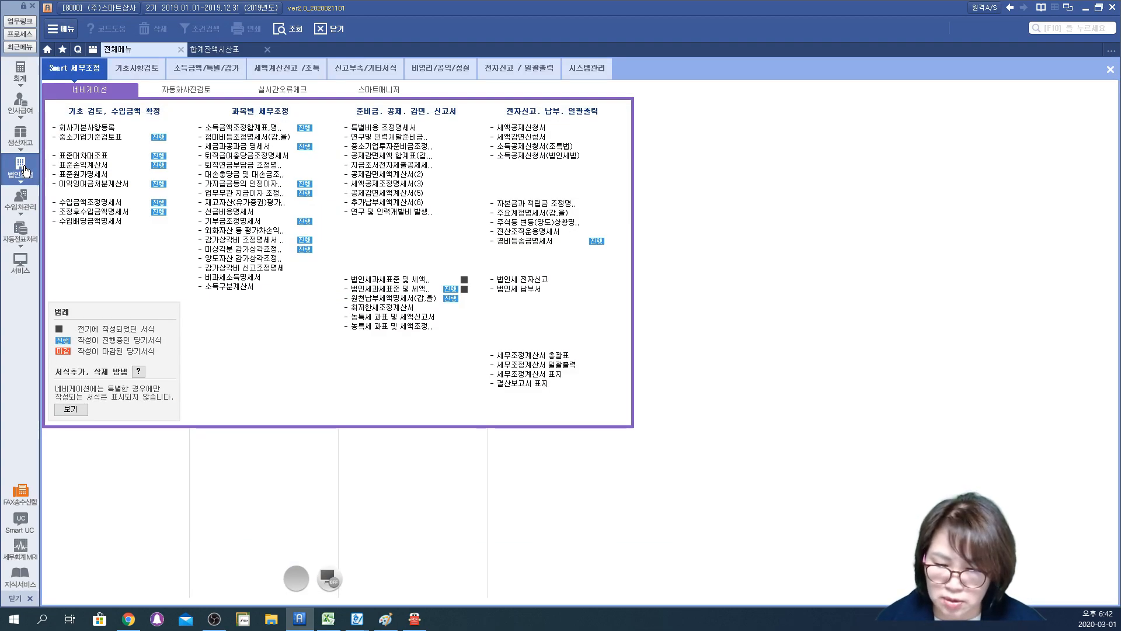
click(188, 90)
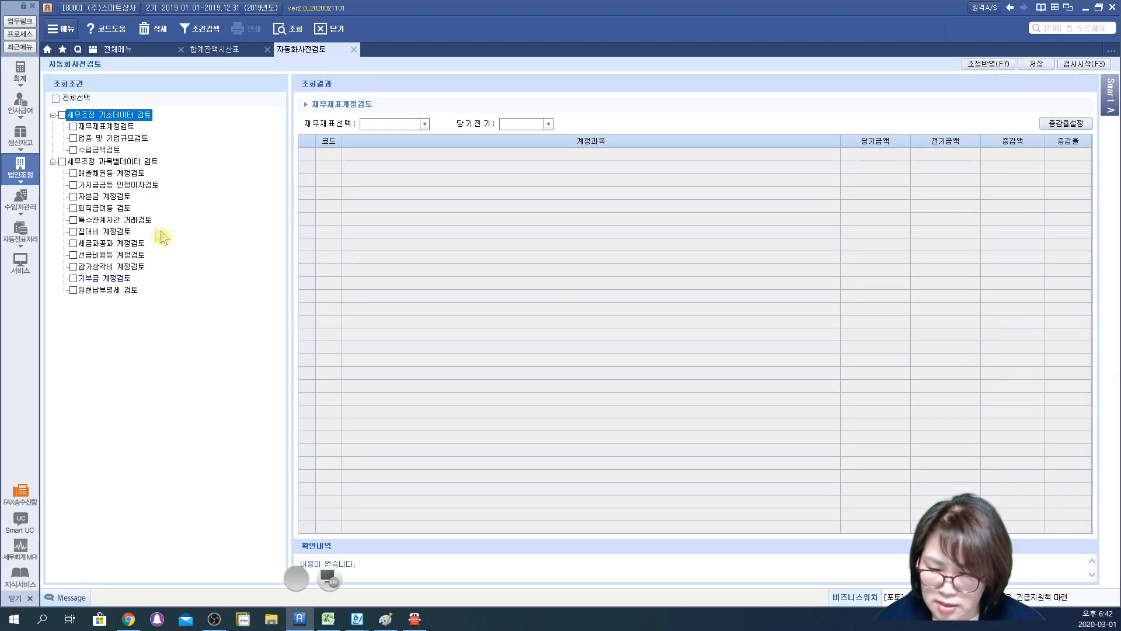
click(73, 209)
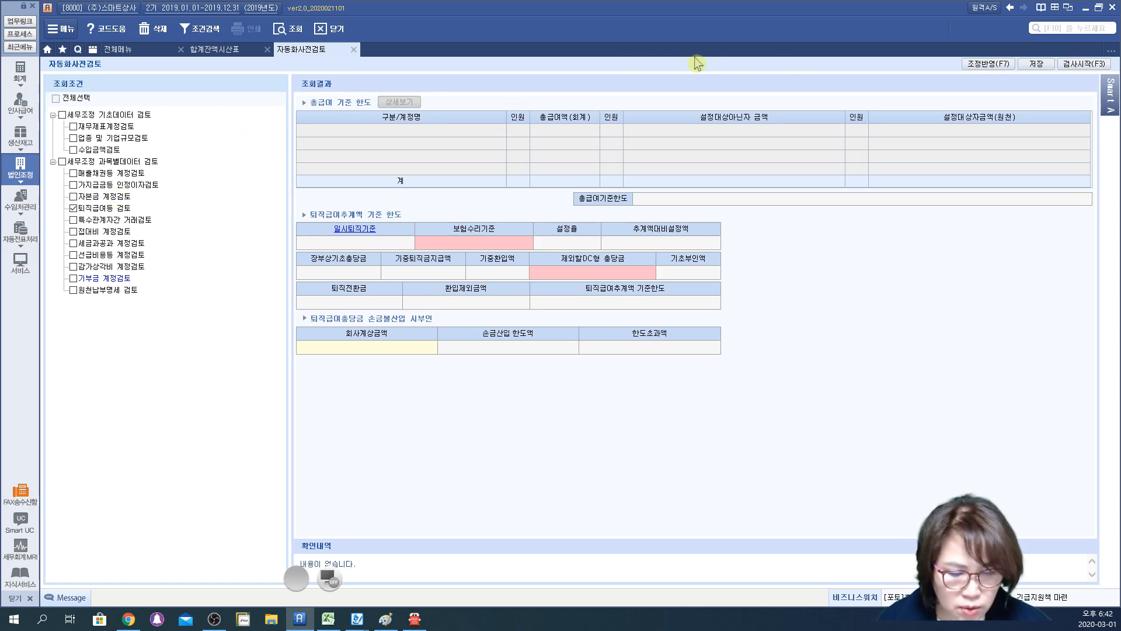
click(1088, 66)
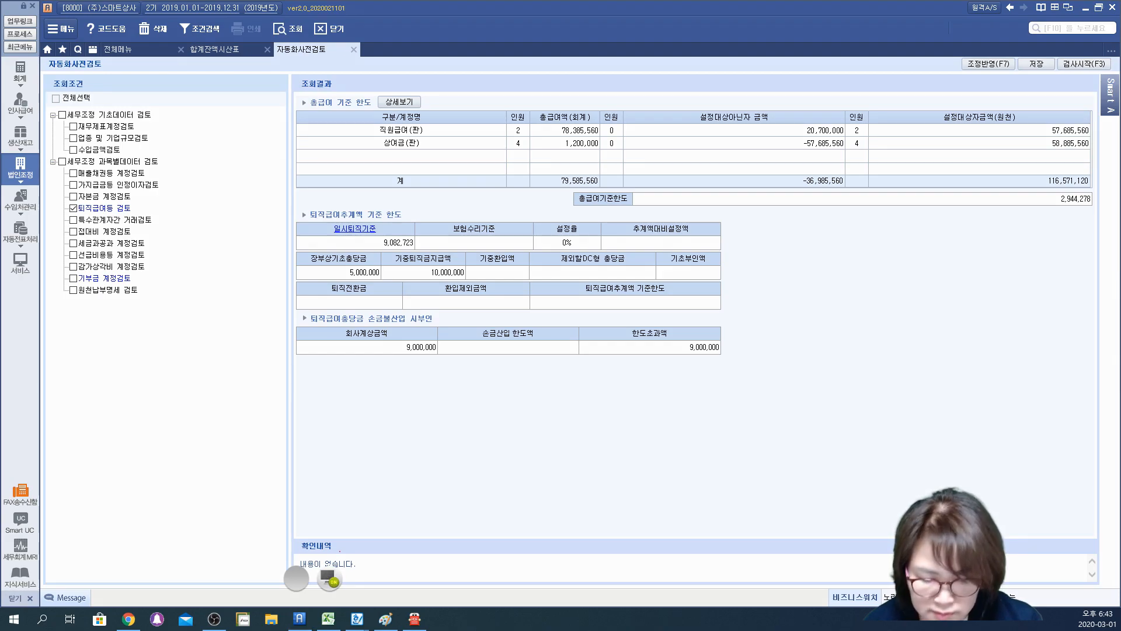
Mark the 총급여, 일시퇴직기준, 기초충당금, 퇴직금지급액, 회사계상금액 and 한도초과액 figures with the pen, and clear the marks
mouse_move(361, 109)
mouse_down()
mouse_move(372, 77)
mouse_move(363, 114)
mouse_move(432, 182)
mouse_move(593, 165)
mouse_move(541, 72)
mouse_move(590, 156)
mouse_up()
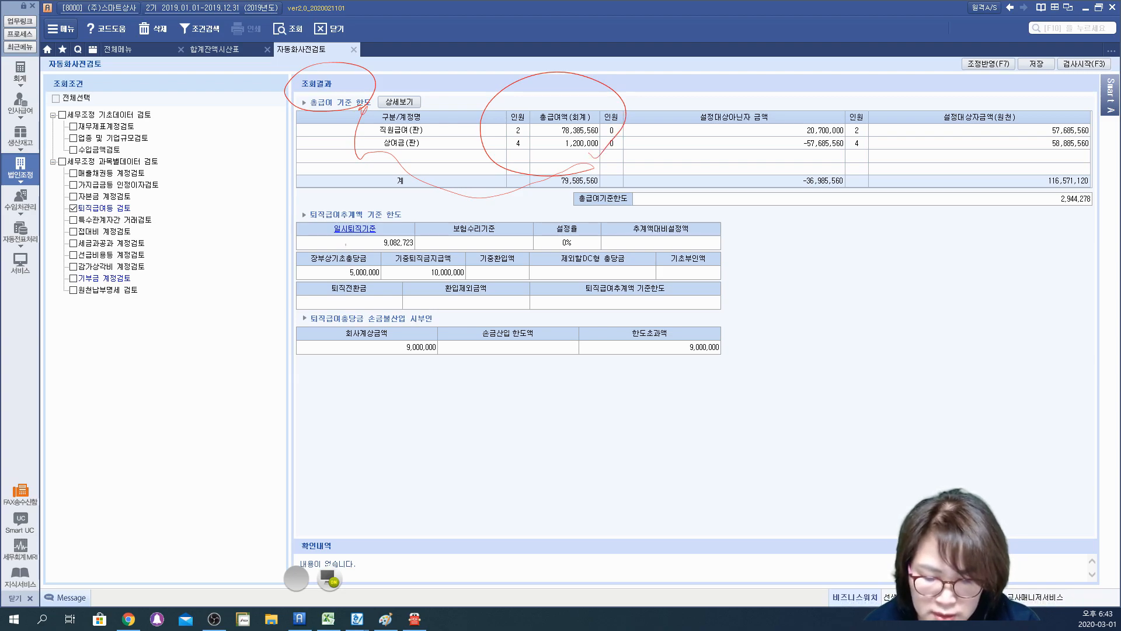
drag(356, 246, 369, 209)
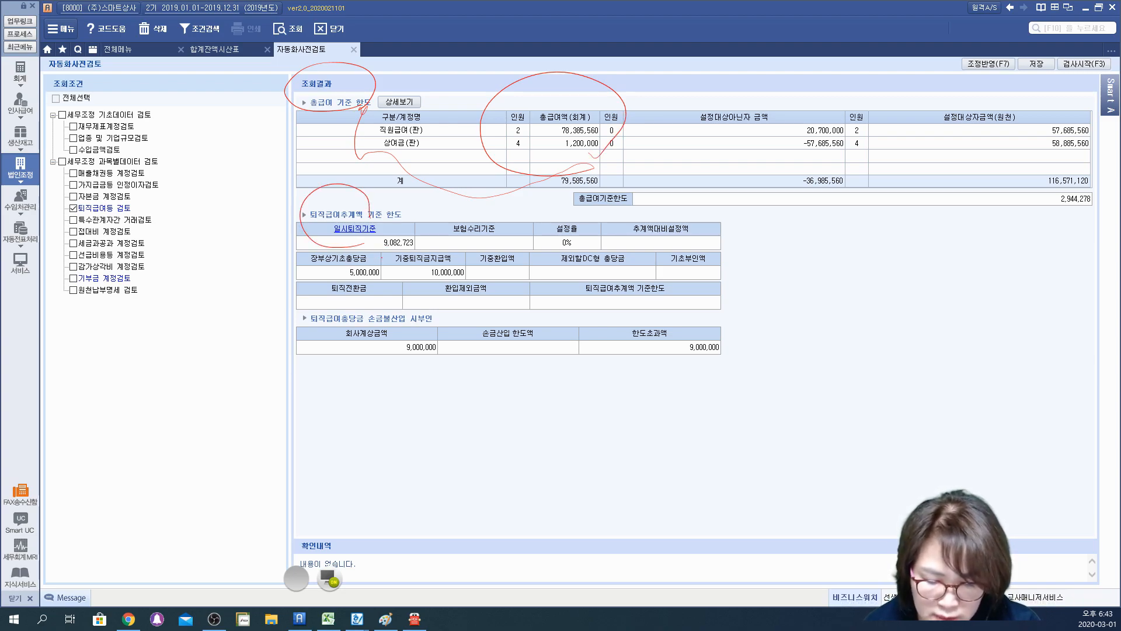
drag(341, 244, 408, 251)
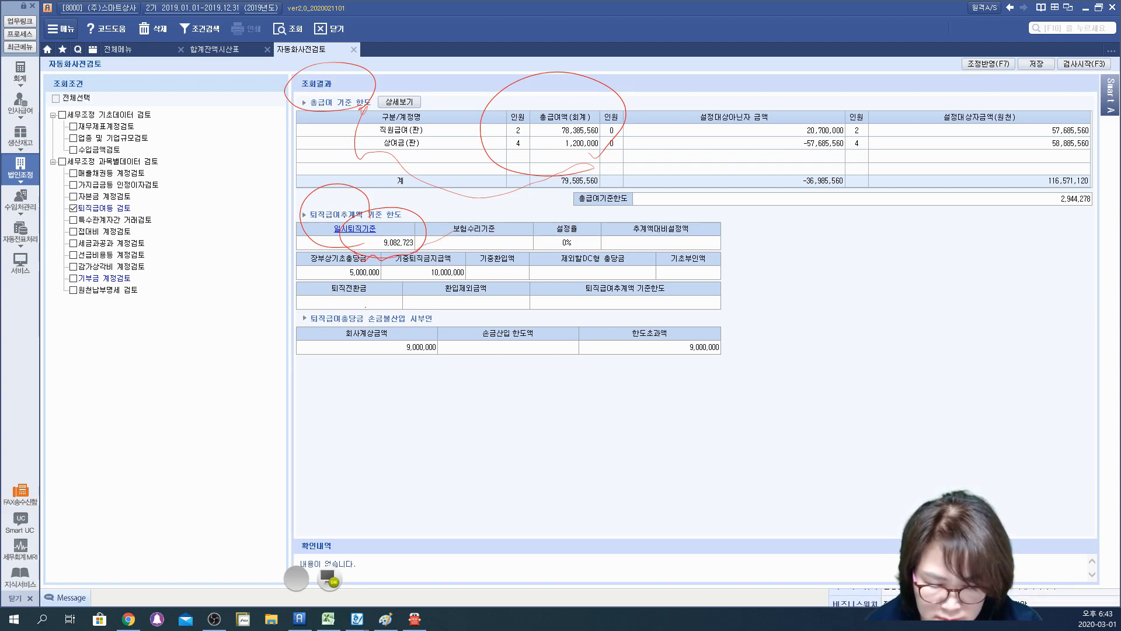
drag(361, 255, 319, 274)
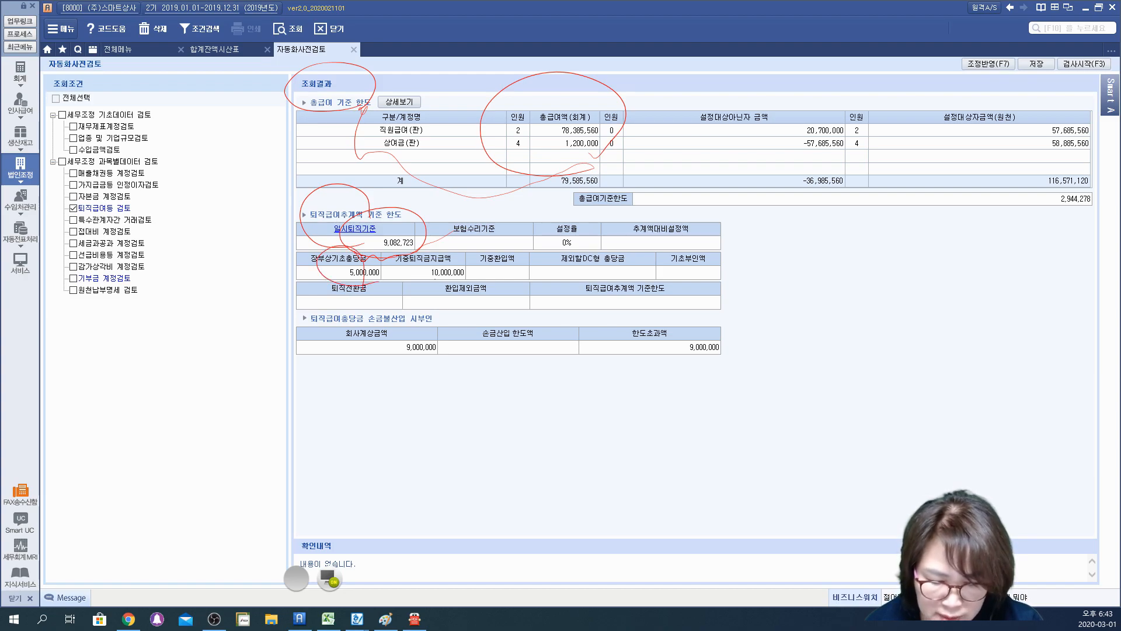
drag(416, 289, 512, 272)
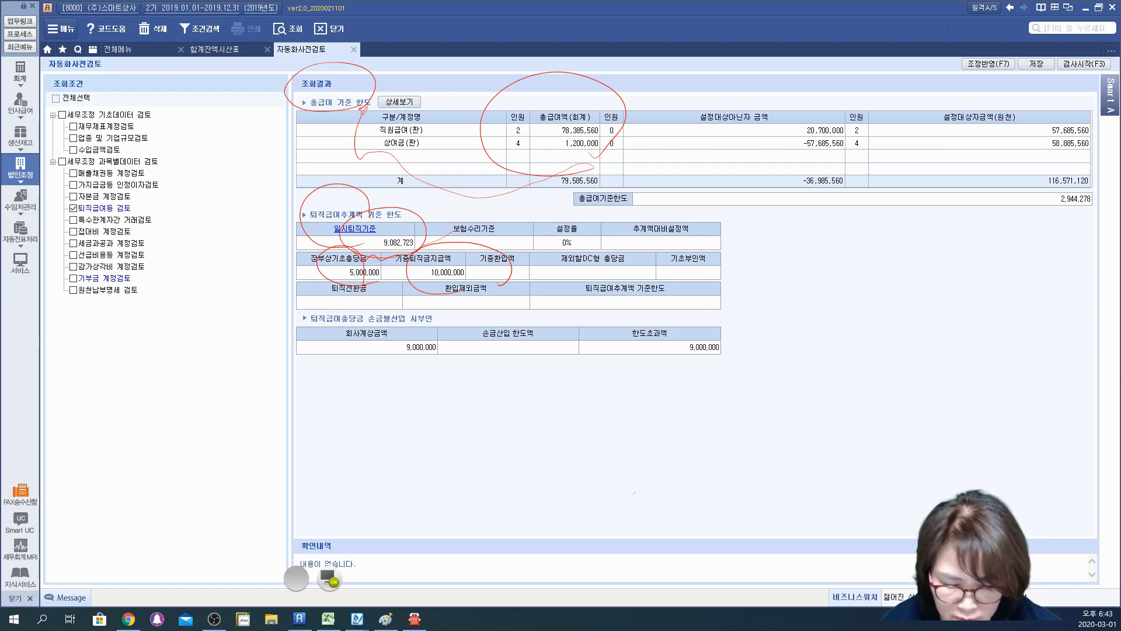
mouse_move(439, 375)
mouse_down()
mouse_move(435, 314)
mouse_move(498, 379)
mouse_up()
mouse_move(672, 377)
mouse_down()
mouse_move(699, 318)
mouse_move(706, 400)
mouse_up()
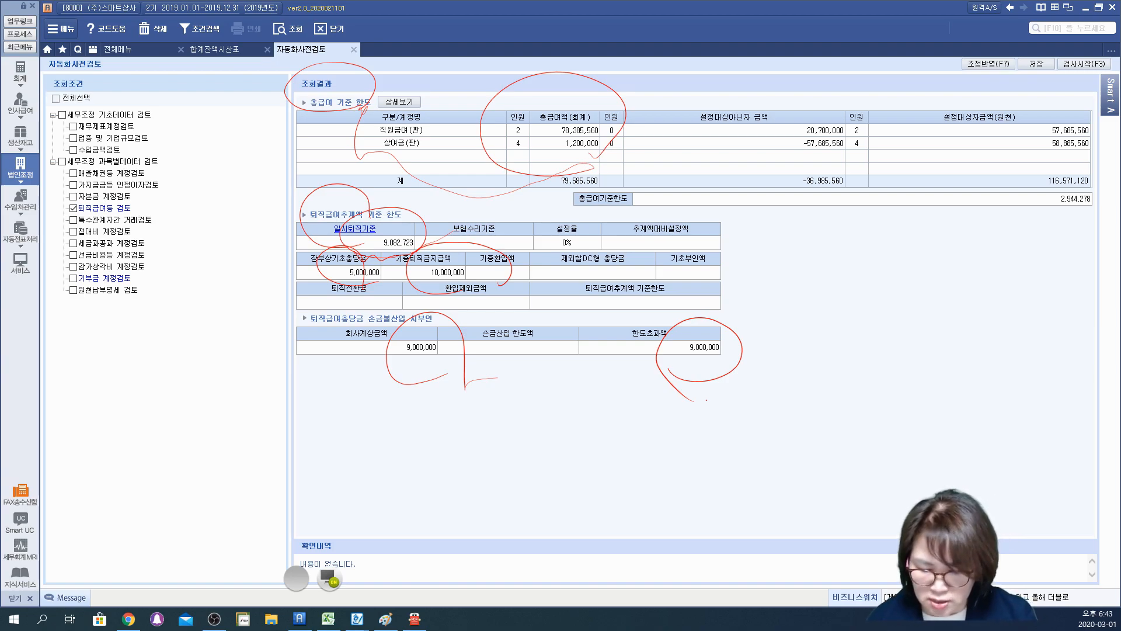
click(329, 579)
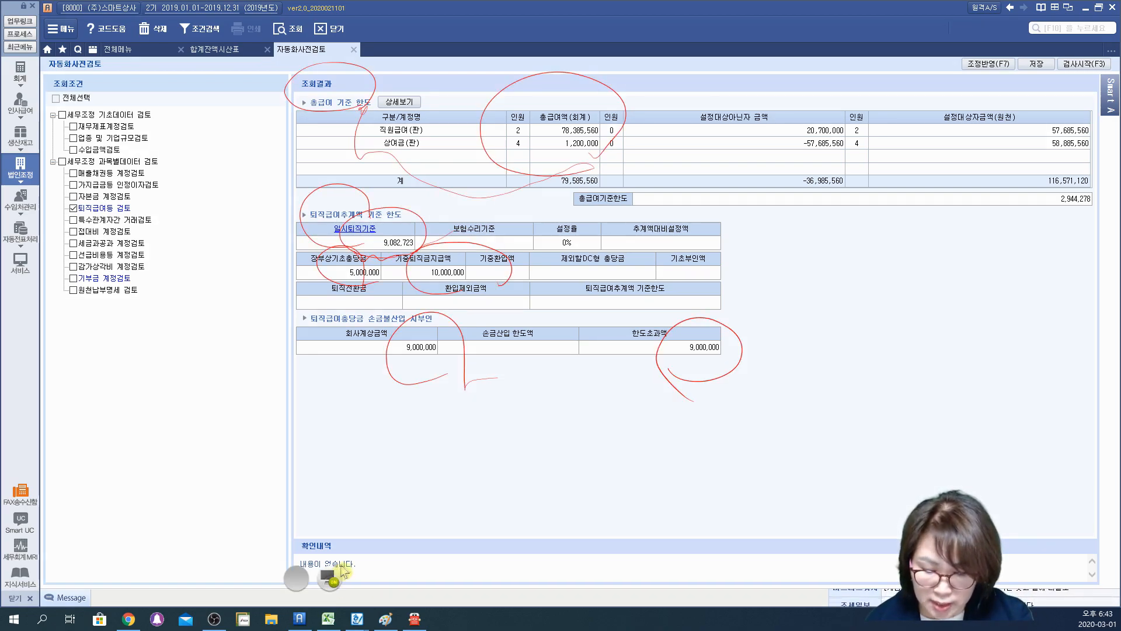
Save the 퇴직급여등 review results and open the 퇴직급여충당금조정명세서 form from the 과목별 세무조정 list
click(1036, 64)
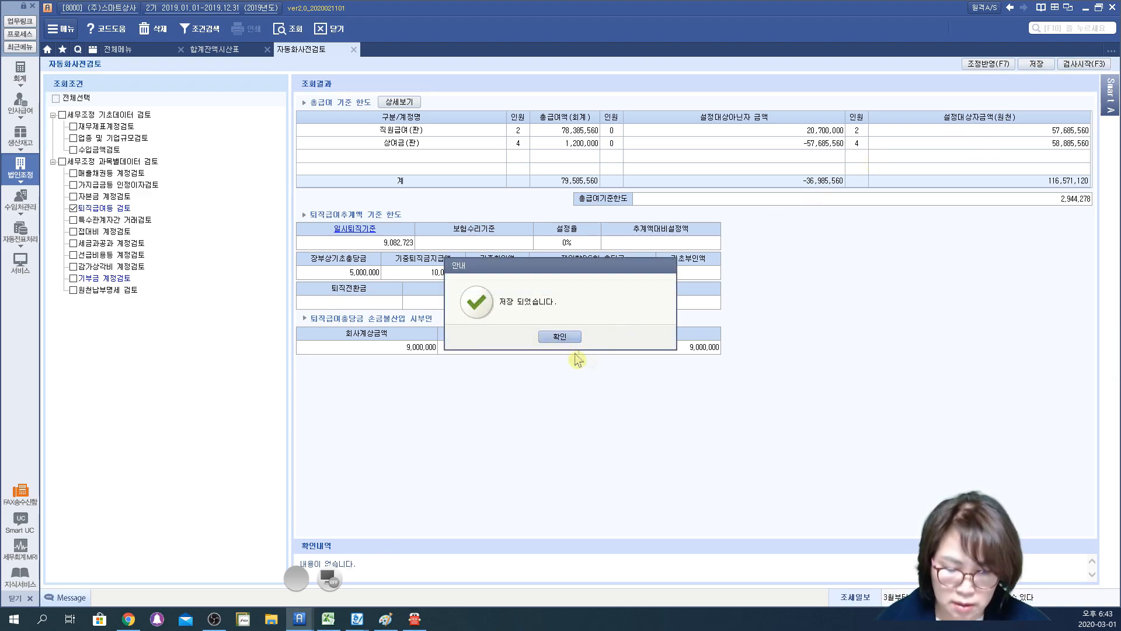
click(559, 337)
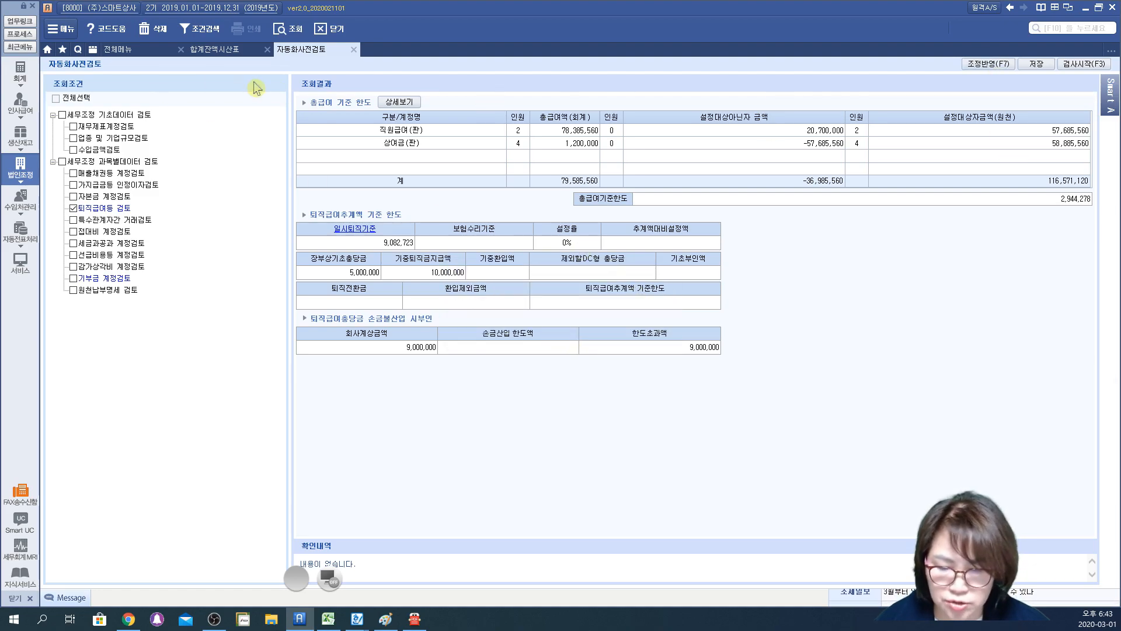
click(114, 49)
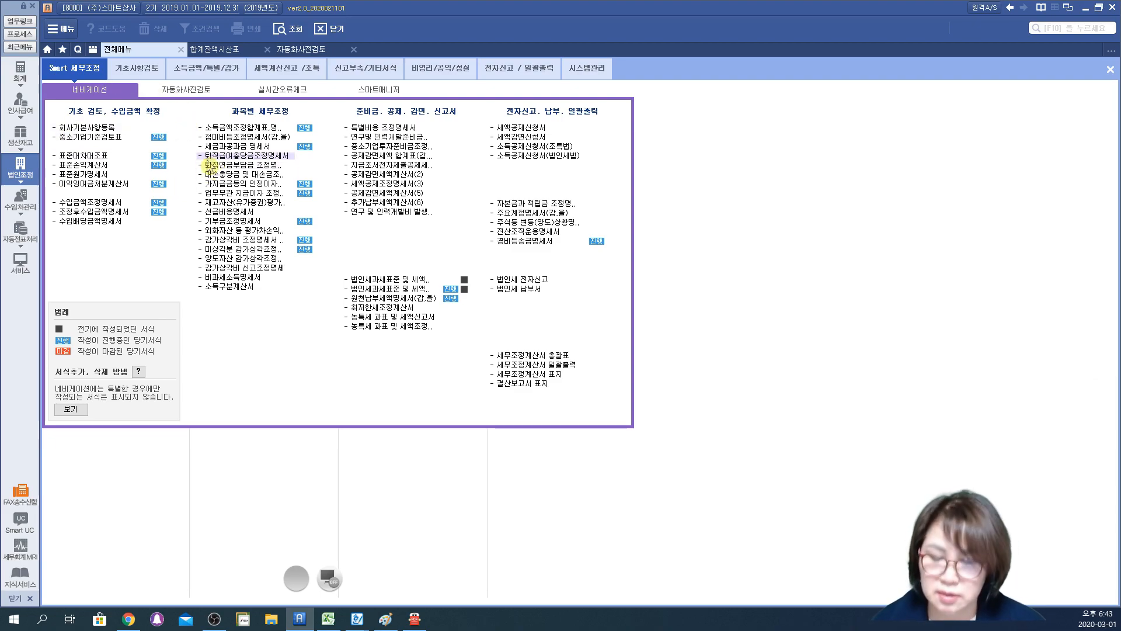
click(207, 157)
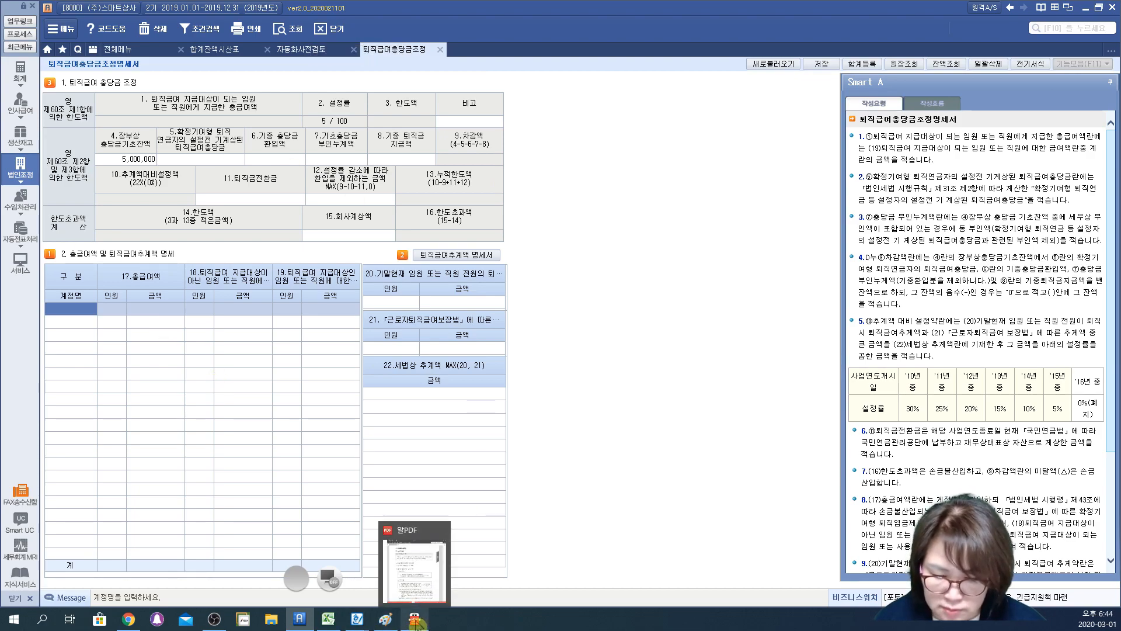
Switch to the tax manual in 알PDF and circle the 중 적은 금액 rule, the 총급여액 한도 with × 5/100 and the 누적액 한도
click(419, 622)
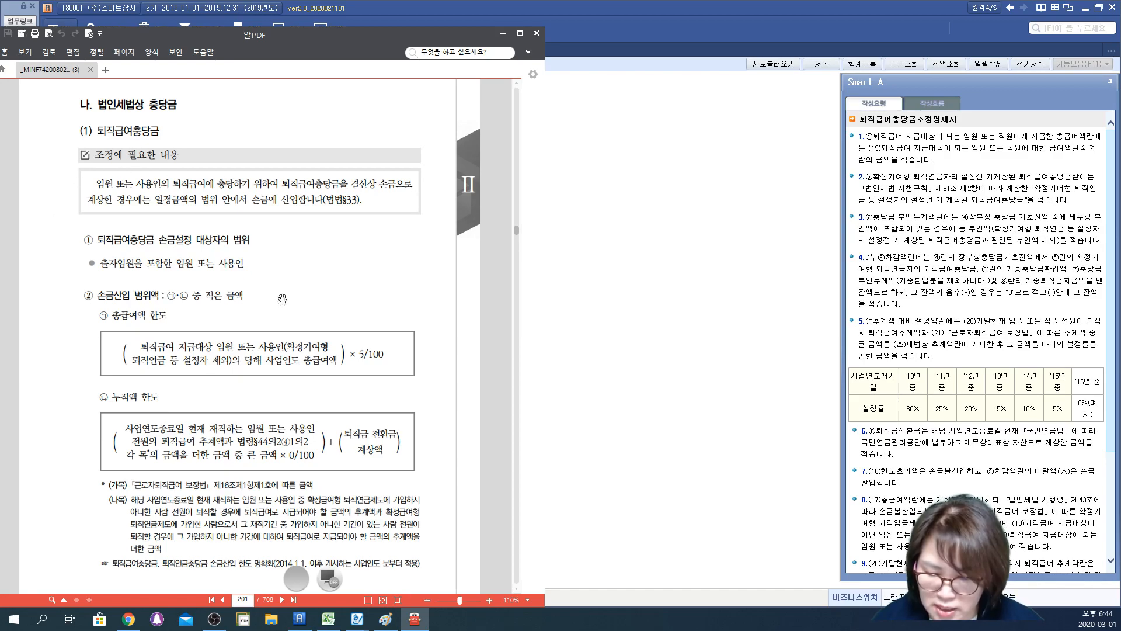
scroll(280, 306, down, 1)
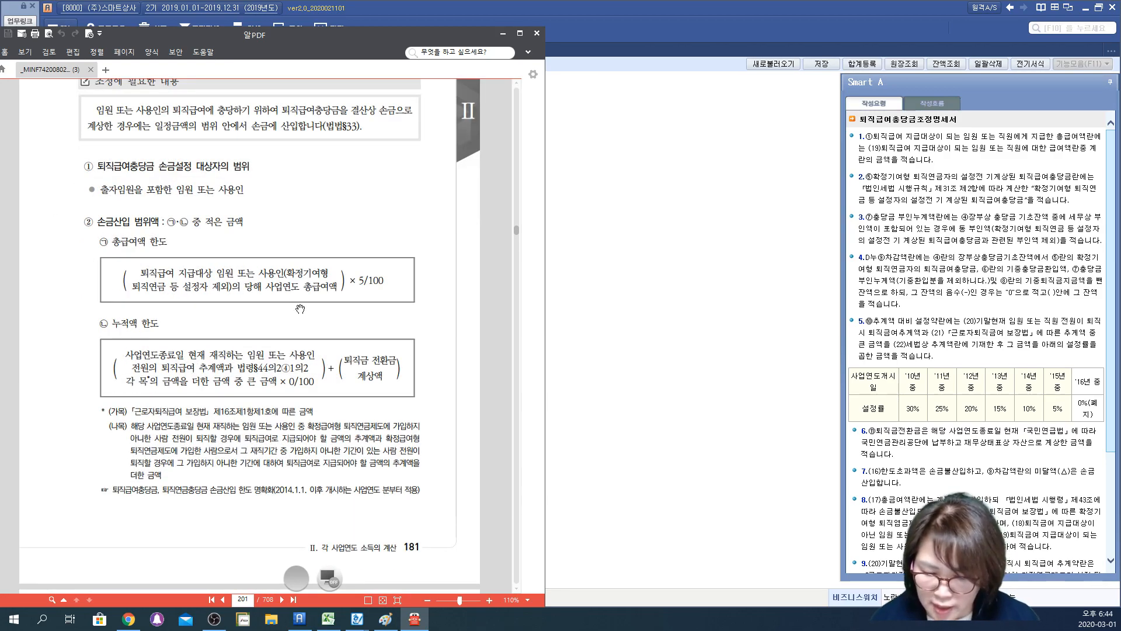
click(329, 578)
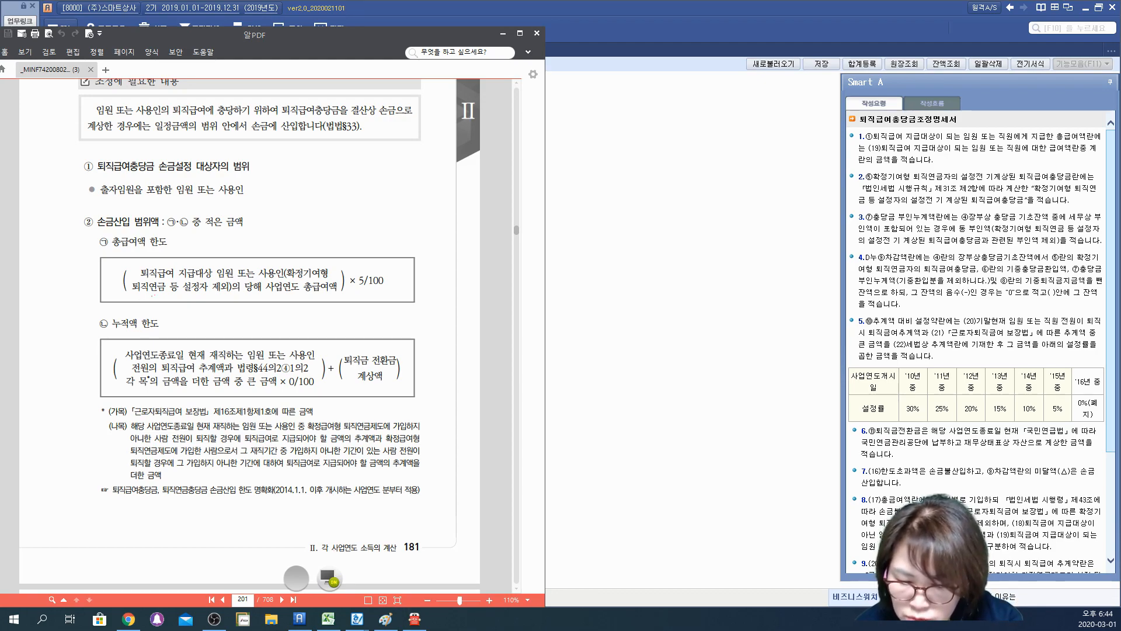
mouse_move(169, 233)
mouse_down()
mouse_move(259, 209)
mouse_move(164, 220)
mouse_up()
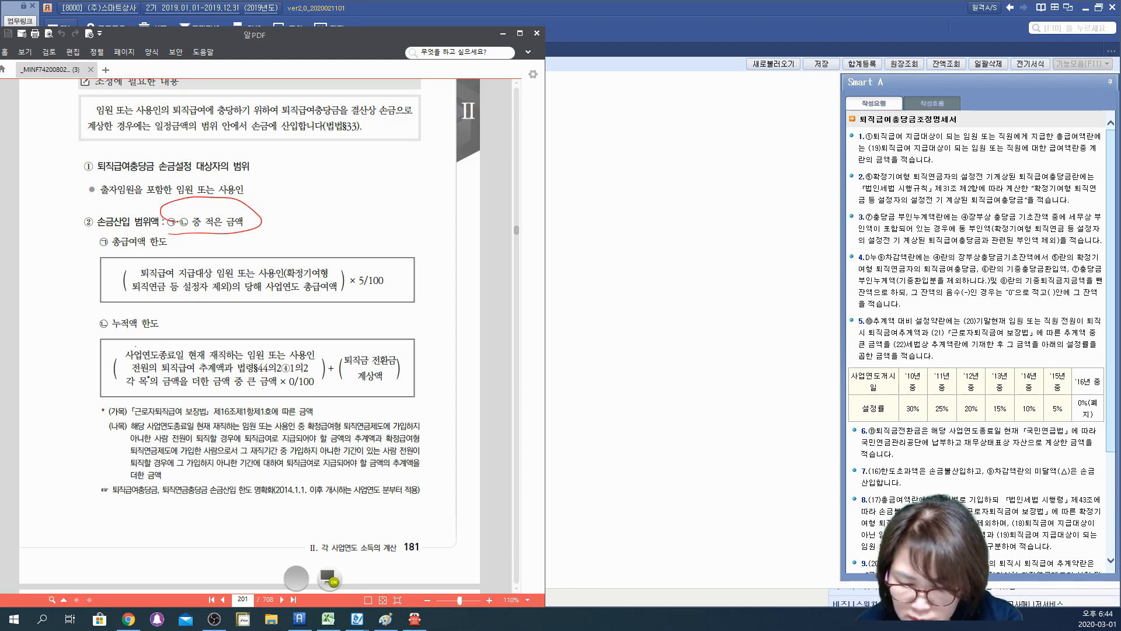
mouse_move(141, 257)
mouse_down()
mouse_move(359, 305)
mouse_move(385, 257)
mouse_move(354, 284)
mouse_up()
mouse_move(163, 334)
mouse_down()
mouse_move(85, 315)
mouse_move(124, 377)
mouse_up()
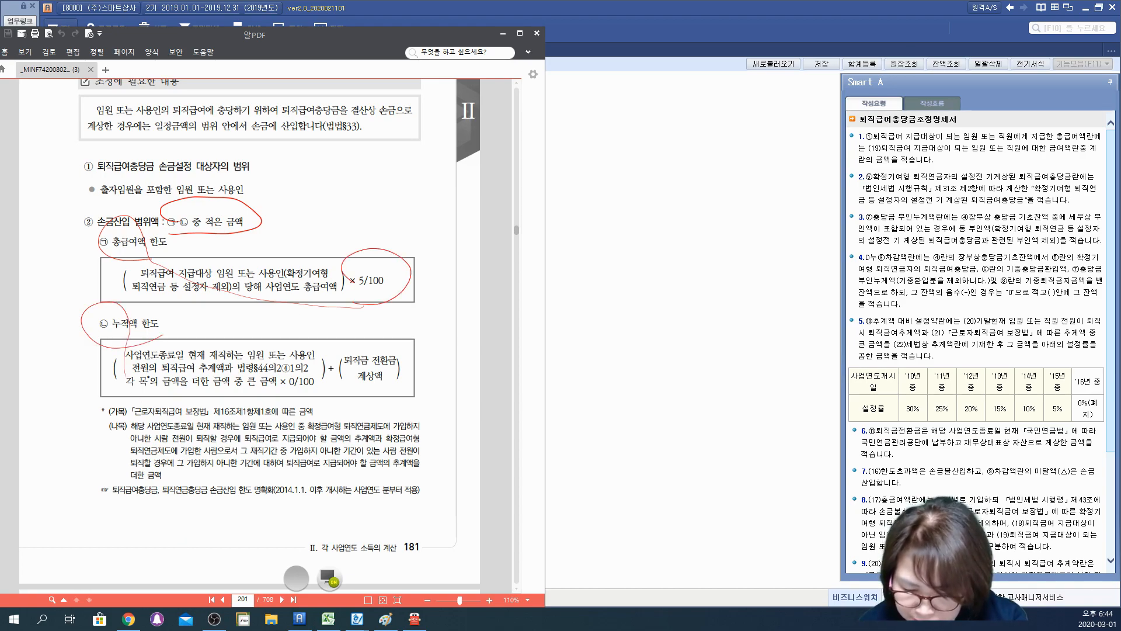
Mark the 임원 또는 사용인, 추계액 and × 0/100 parts of the 누적액 한도 formula with the pen
drag(247, 360, 314, 359)
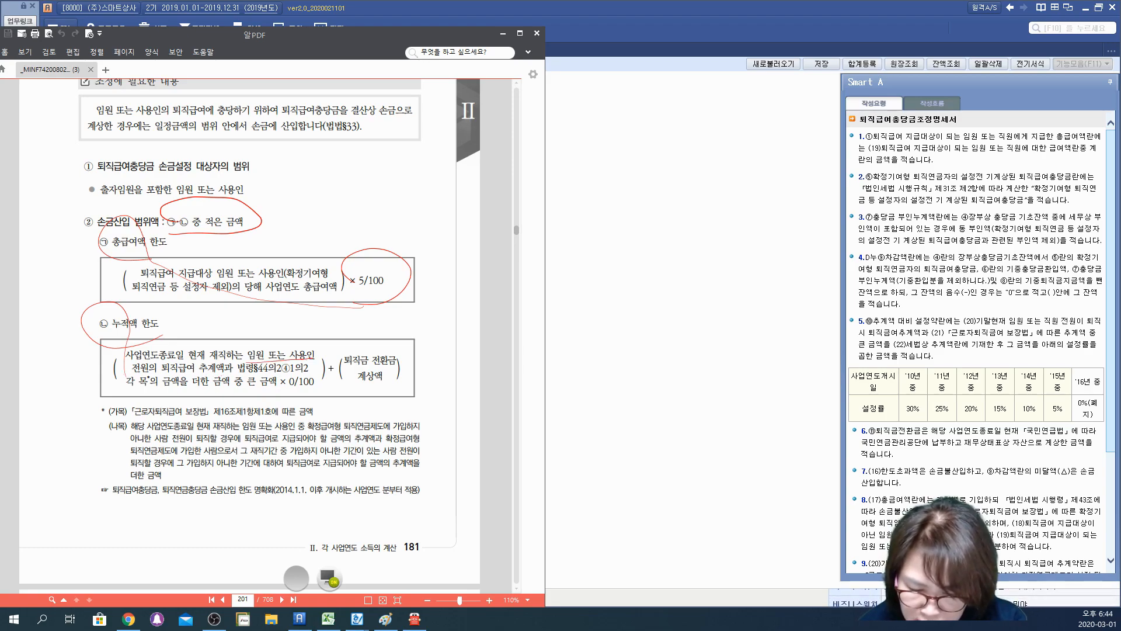
drag(202, 380, 214, 351)
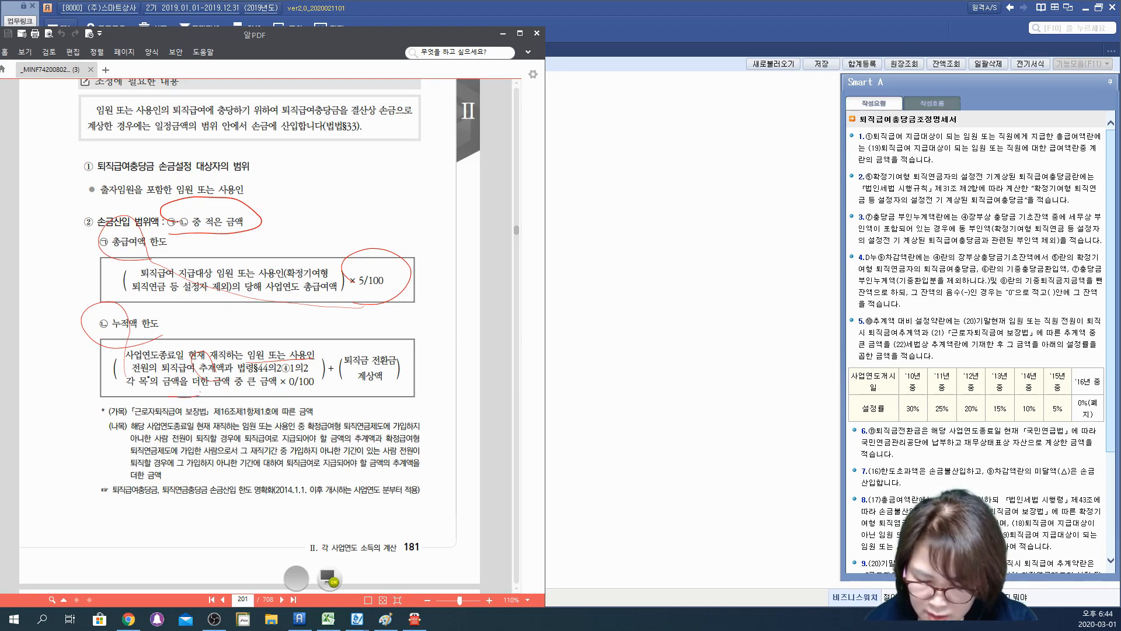
mouse_move(175, 390)
mouse_down()
mouse_move(318, 382)
mouse_move(271, 374)
mouse_up()
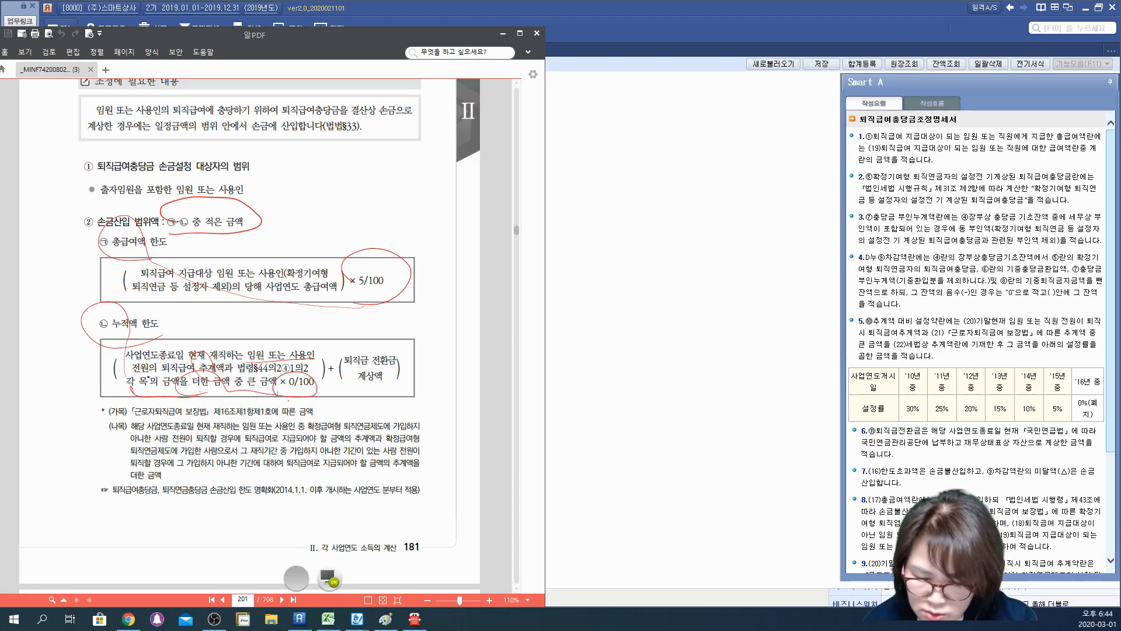
drag(286, 397, 321, 376)
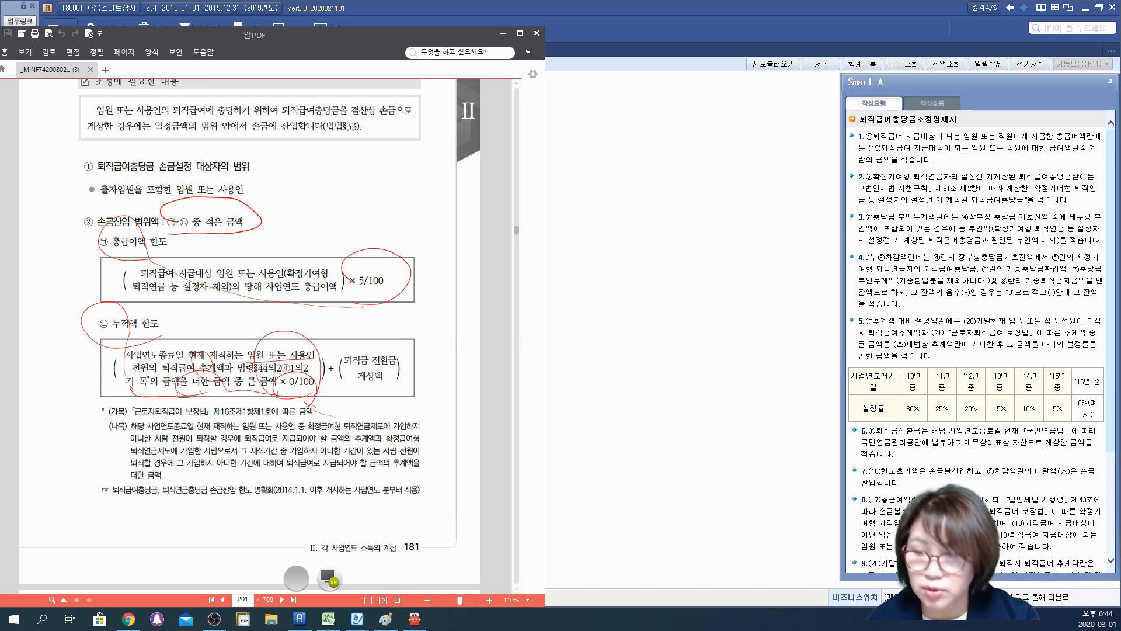
Link the two limits with the pen, underline 중 적은 금액, emphasize 5/100 and 0/100, and clear all the marks
drag(94, 264, 99, 370)
drag(205, 241, 291, 229)
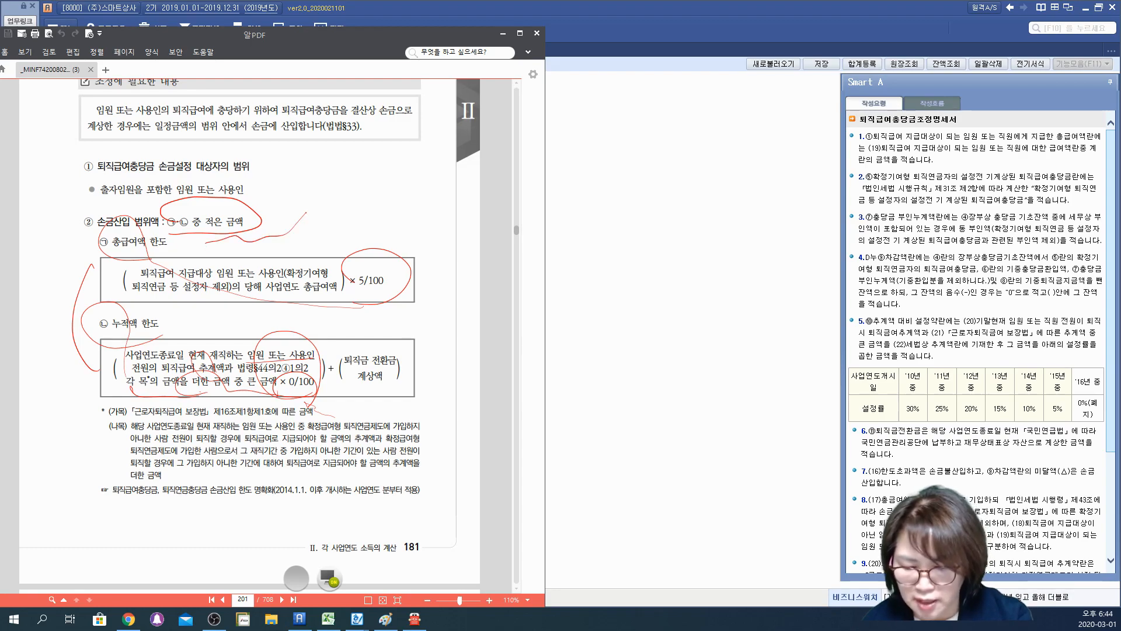
mouse_move(389, 306)
mouse_down()
mouse_move(366, 308)
mouse_move(400, 295)
mouse_up()
drag(399, 256, 434, 234)
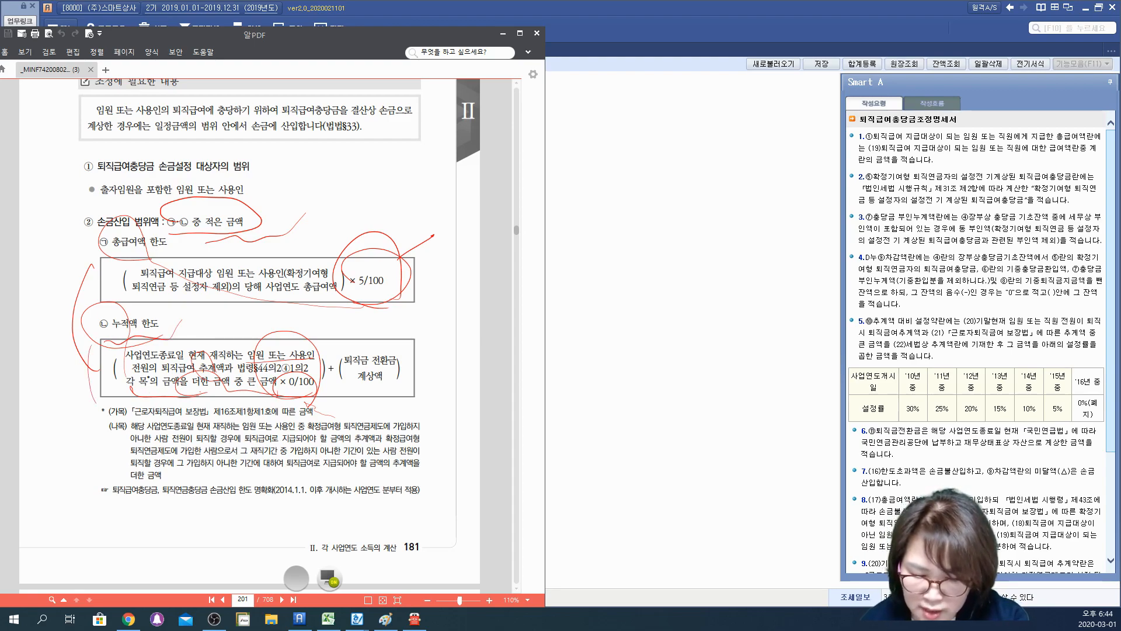
drag(309, 409, 307, 403)
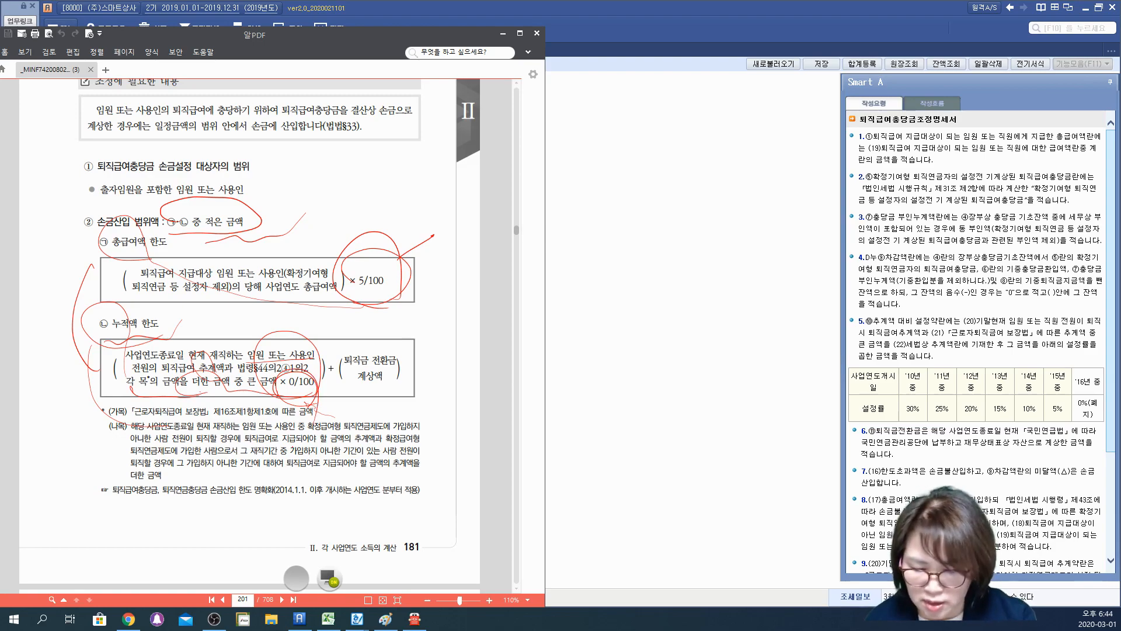
drag(341, 185, 363, 227)
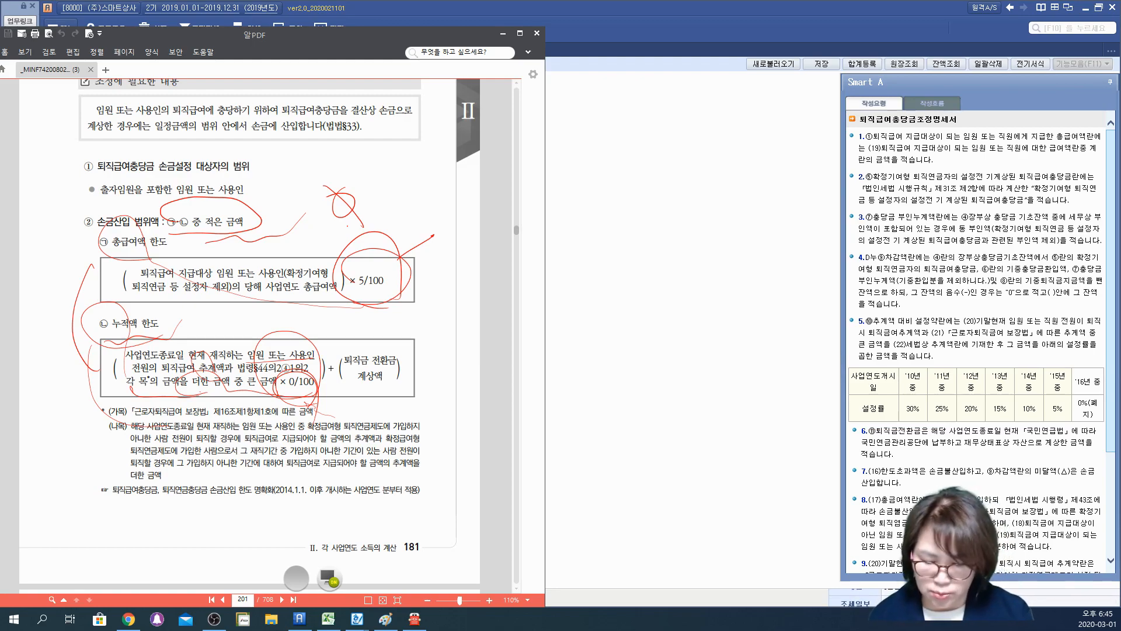
click(336, 569)
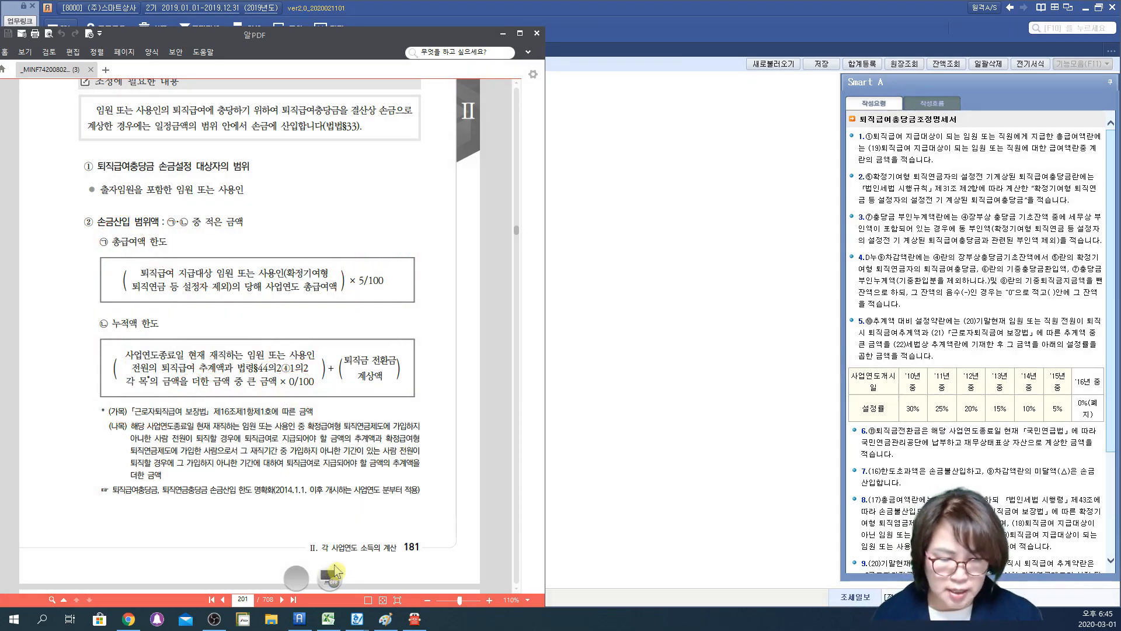
Return to the 퇴직급여충당금조정명세서 form and reload its data with 새로불러오기
click(662, 502)
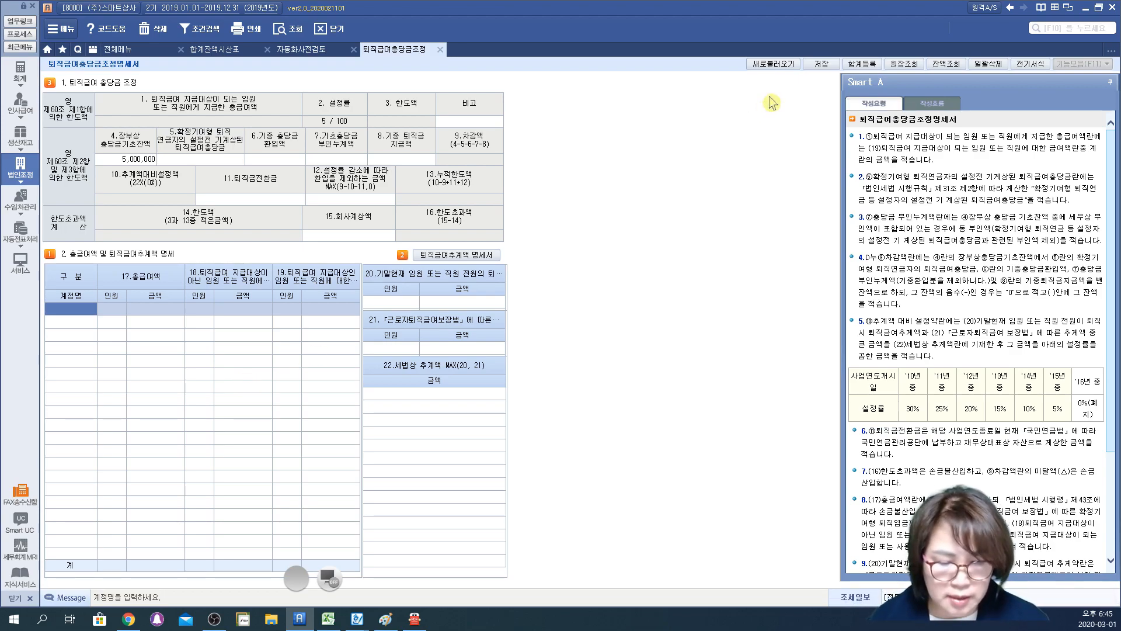
click(775, 64)
click(535, 338)
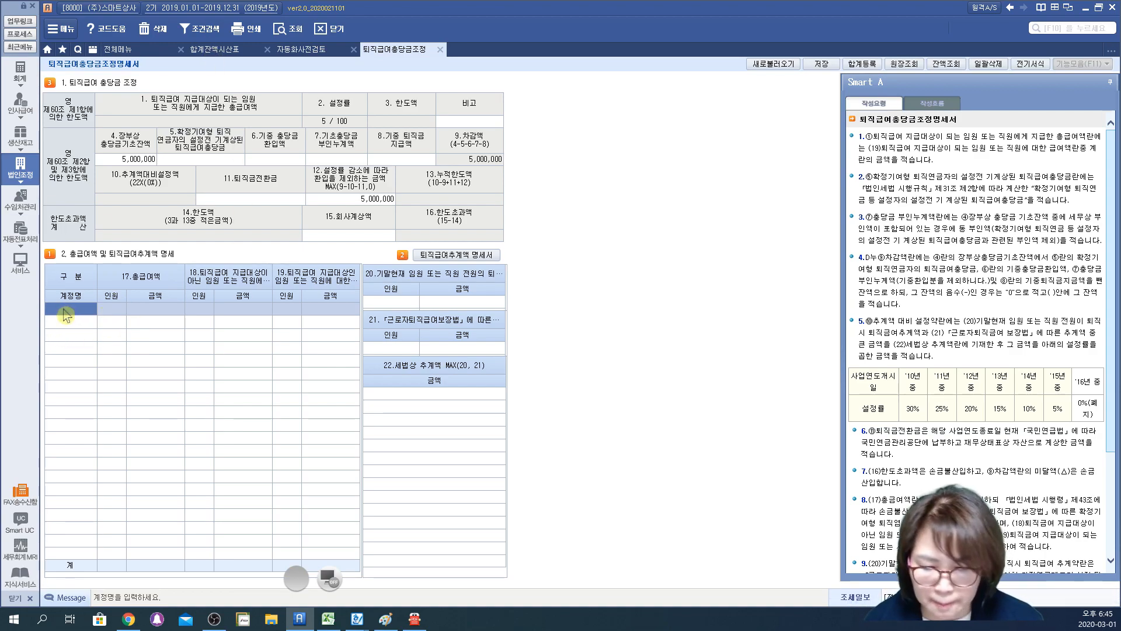
Apply the 퇴직급여등 검토 results from 자동화사전검토 to the 퇴직급여충당금조정명세서 with 조정반영
click(292, 50)
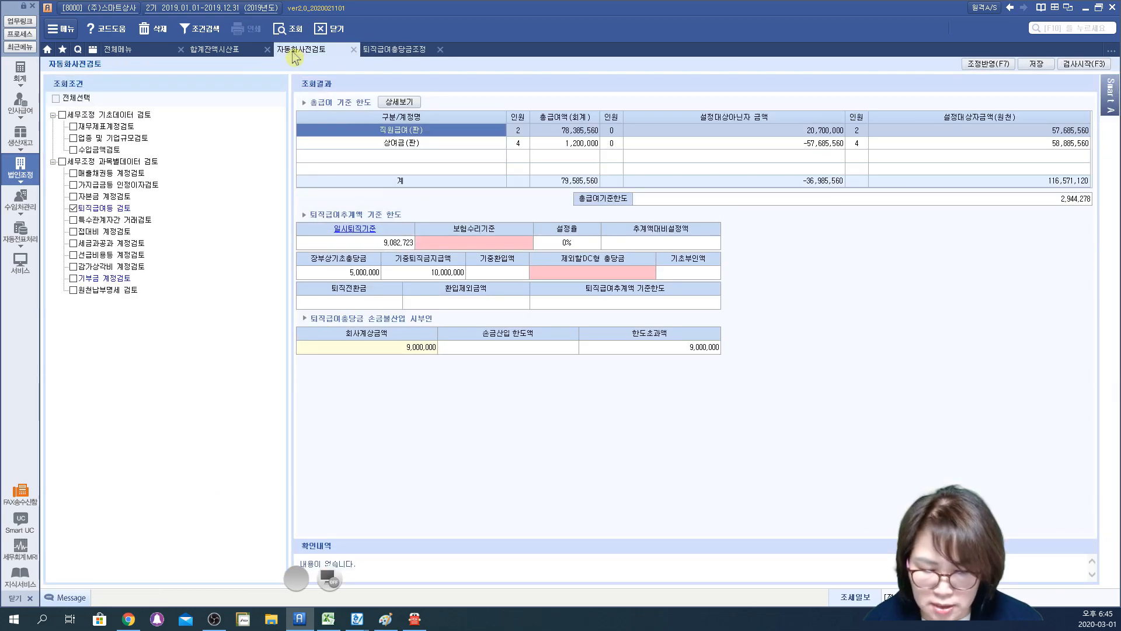
click(981, 67)
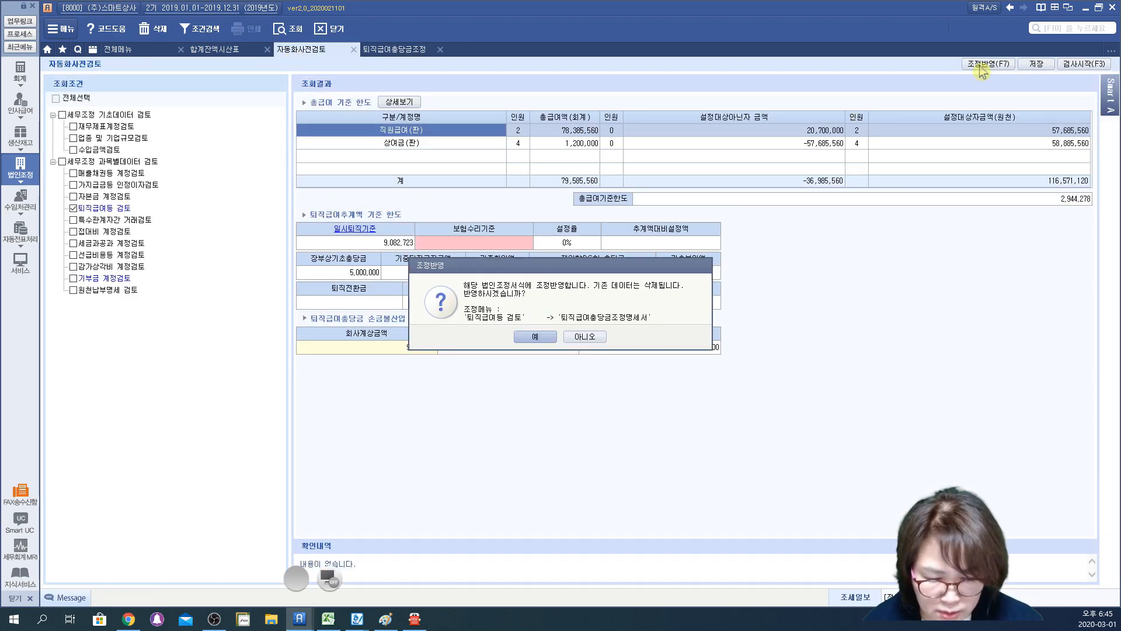
click(530, 337)
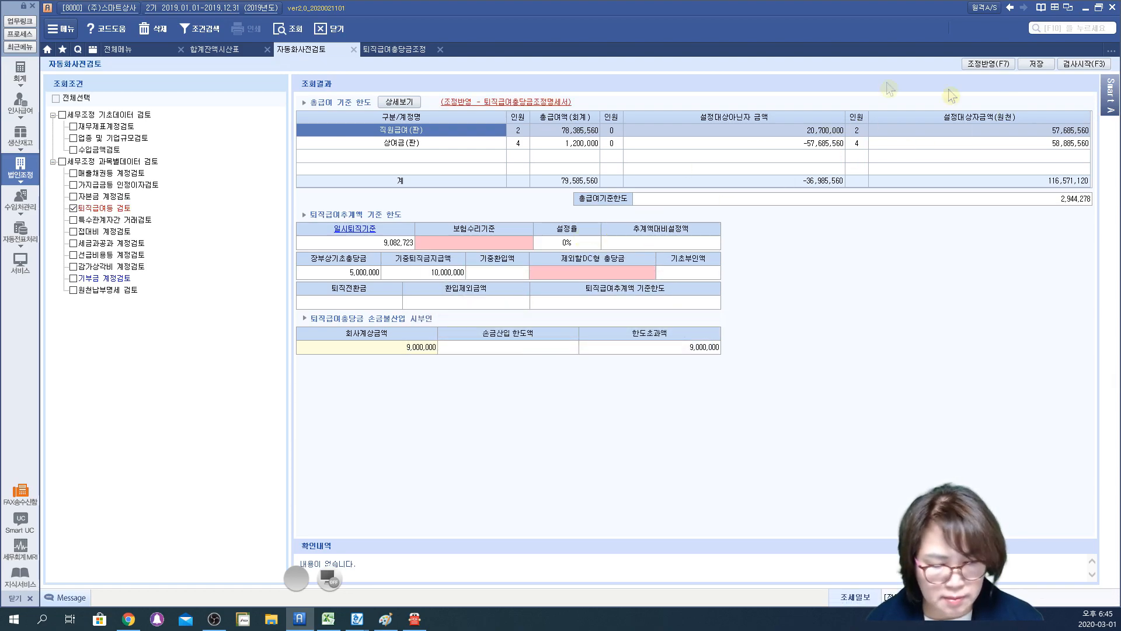
Open the 퇴직급여충당금조정명세서 again and refresh its figures with 새로불러오기
click(400, 52)
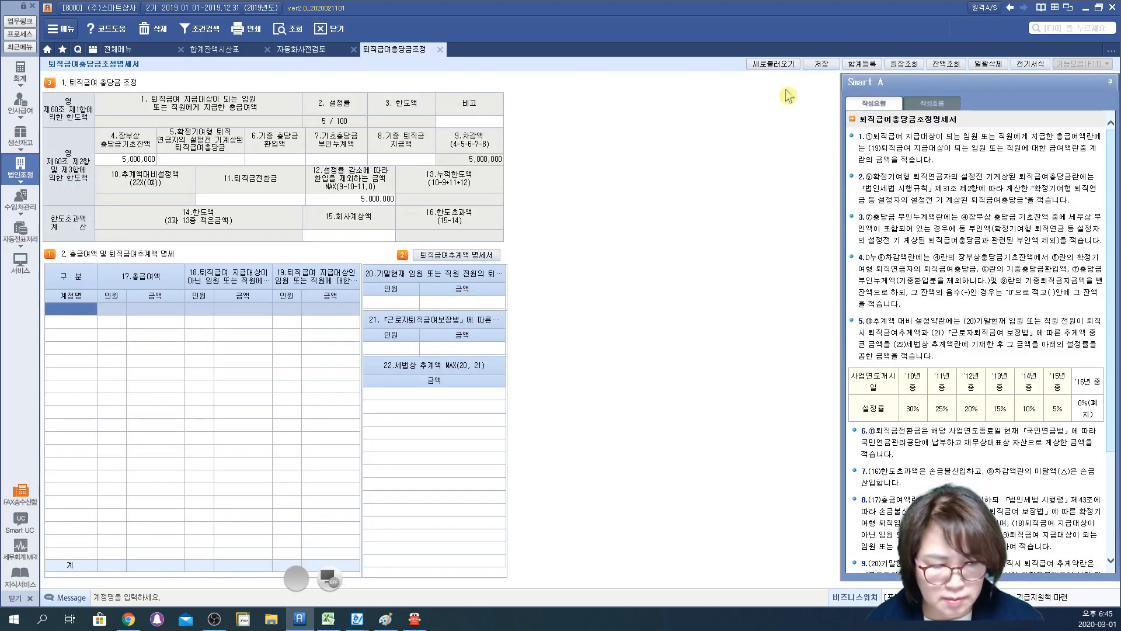
click(773, 64)
click(552, 341)
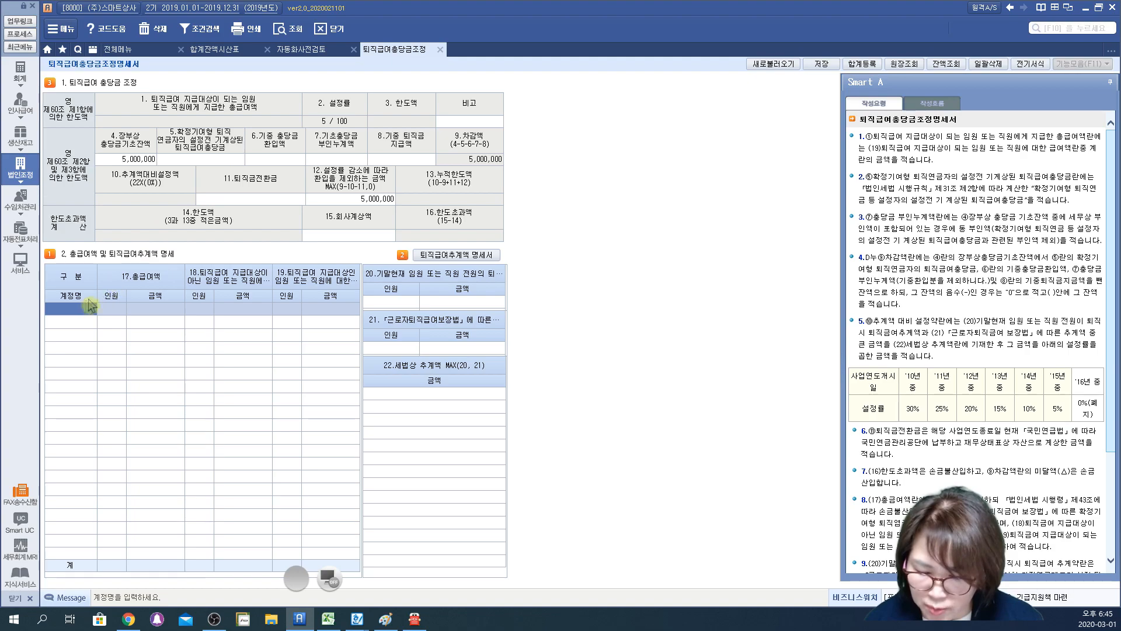
Check the 직원급여 and 상여금 amounts in 합계잔액시산표 against the 자동화사전검토 results
click(201, 51)
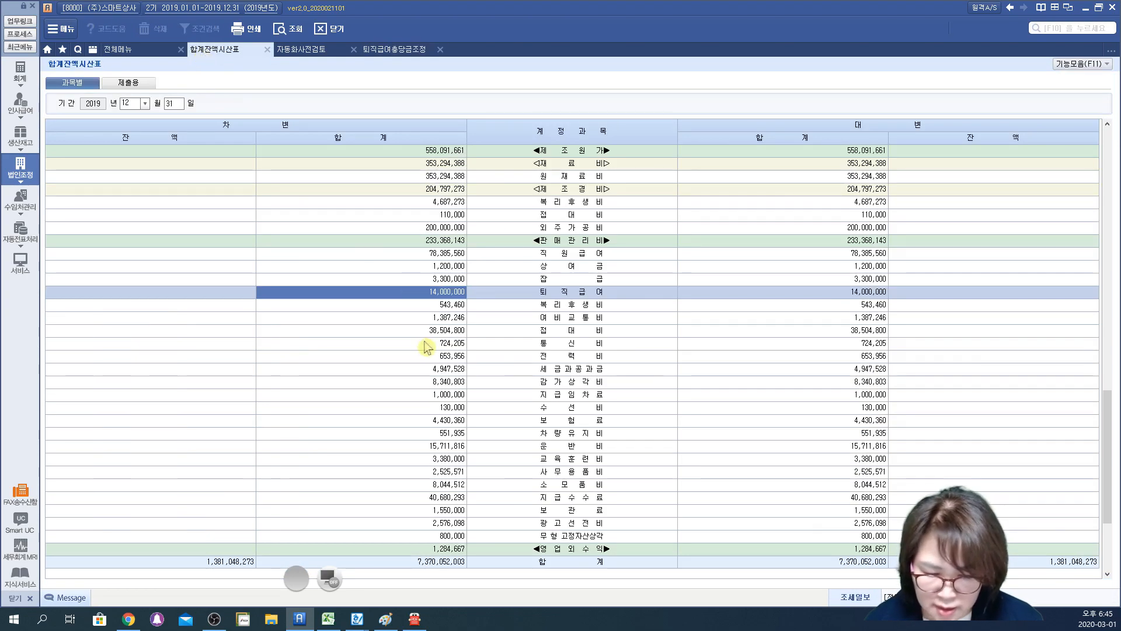
click(407, 256)
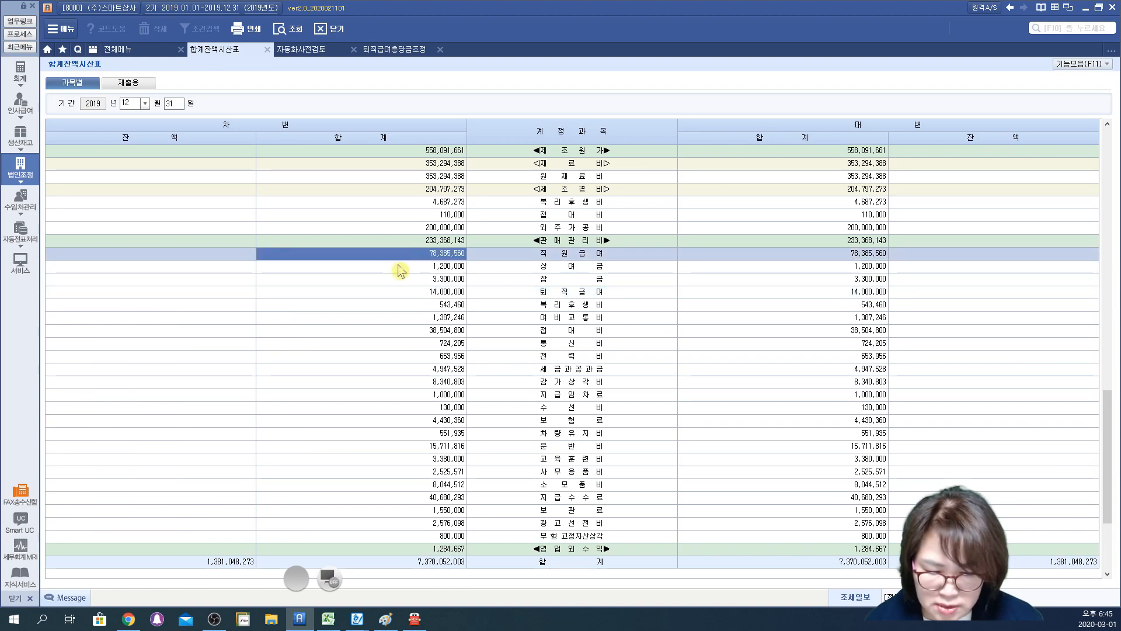
click(398, 266)
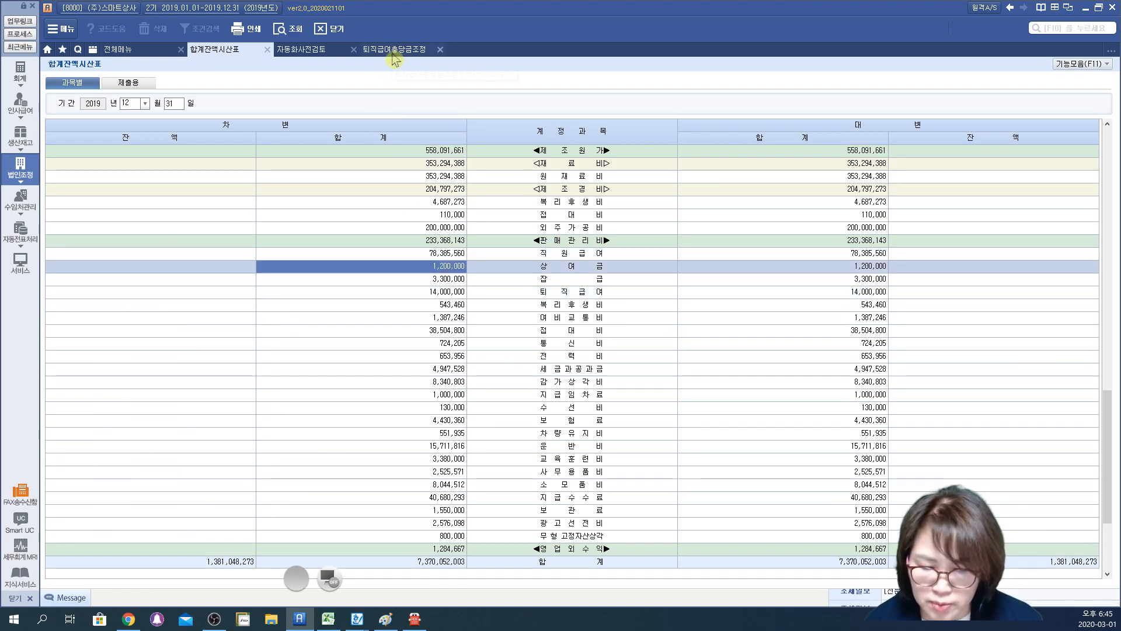
click(316, 57)
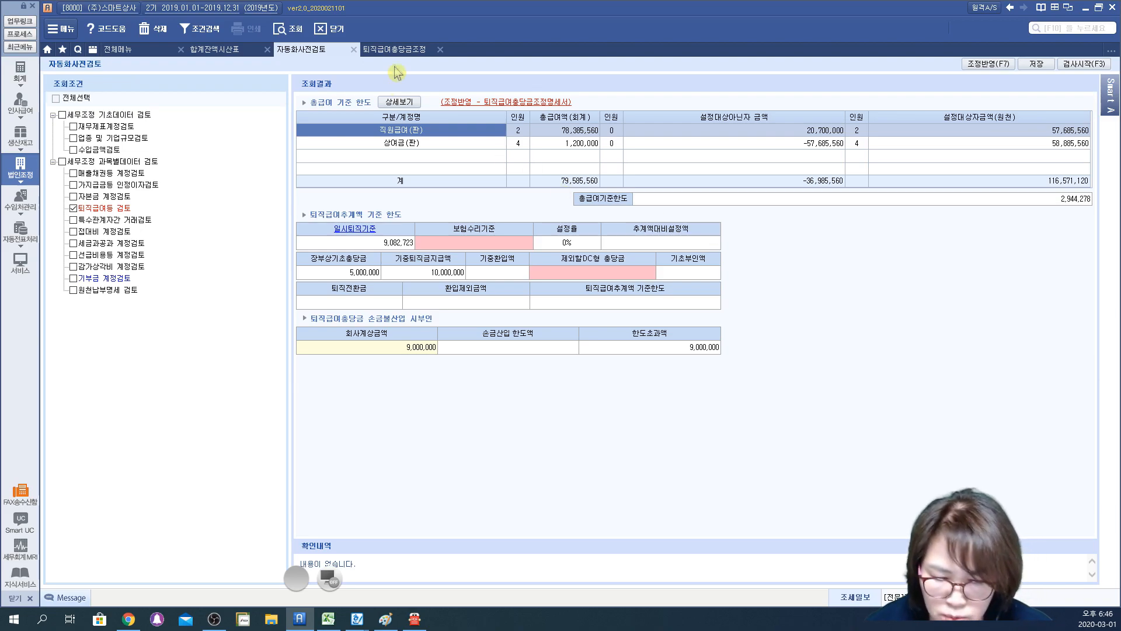
click(218, 54)
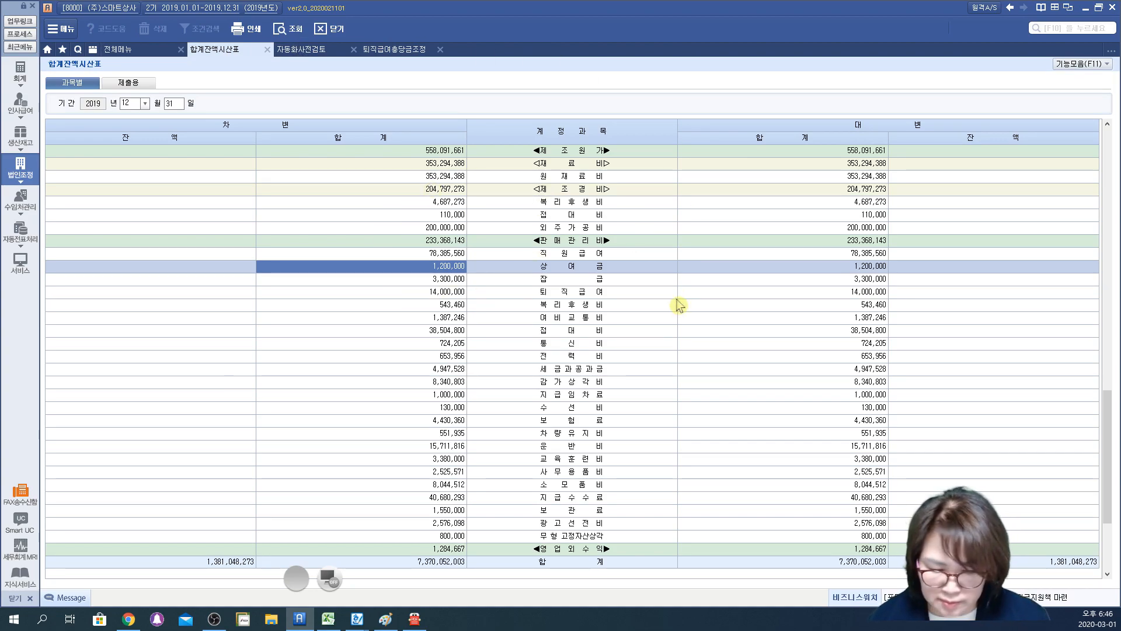
Circle the 직원급여 and 상여금 debit totals in the 합계잔액시산표 with the pen and clear the mark
click(330, 580)
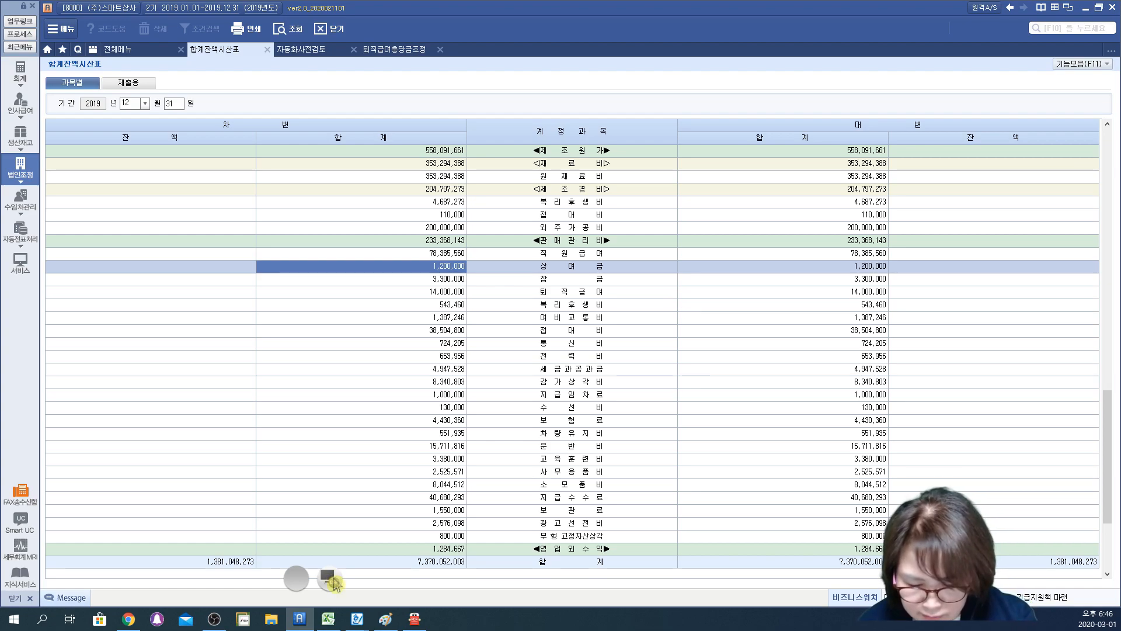
mouse_move(471, 272)
mouse_down()
mouse_move(469, 237)
mouse_move(432, 273)
mouse_up()
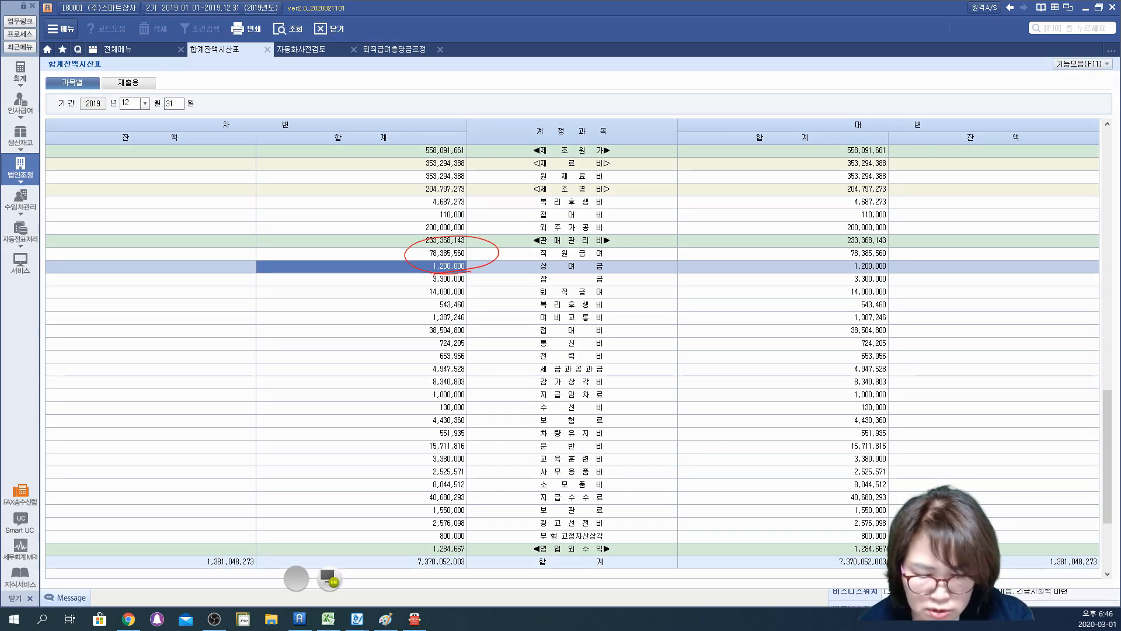
click(330, 580)
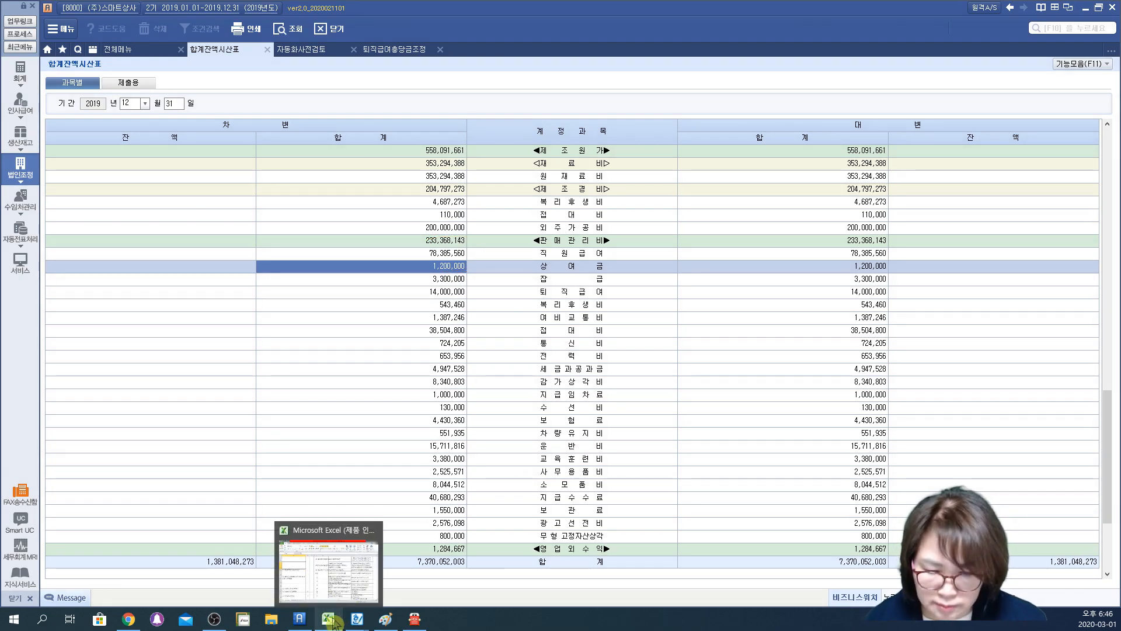
Enter account code 802, 직원급여(판), in the first 계정명 row of the 총급여액 section of the 퇴직급여충당금조정명세서
click(384, 50)
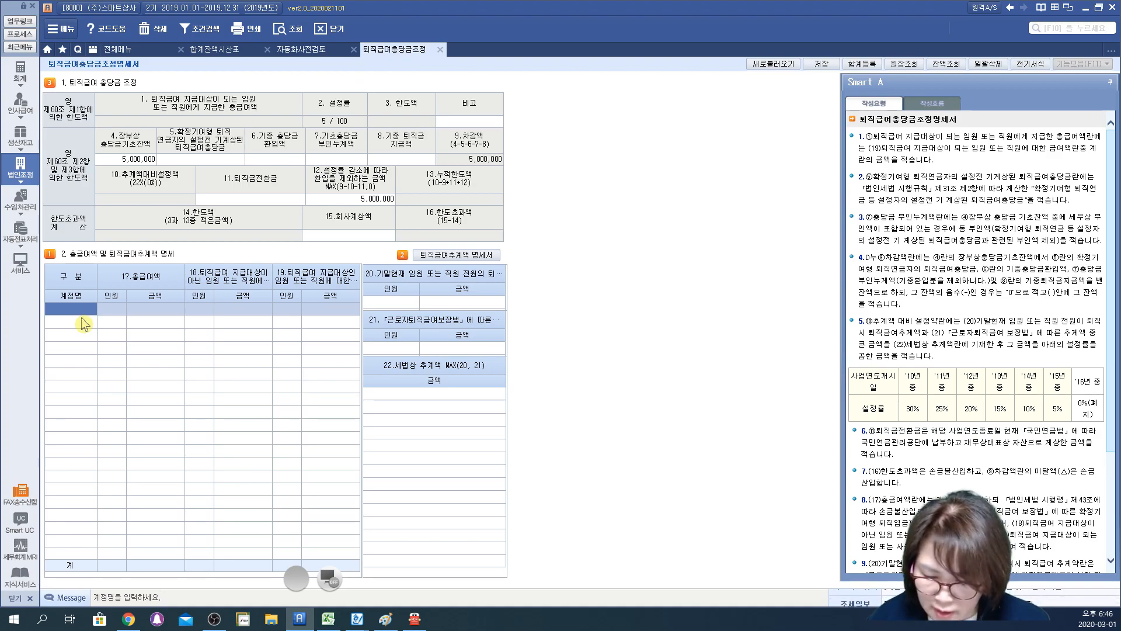
text(801)
key(Return)
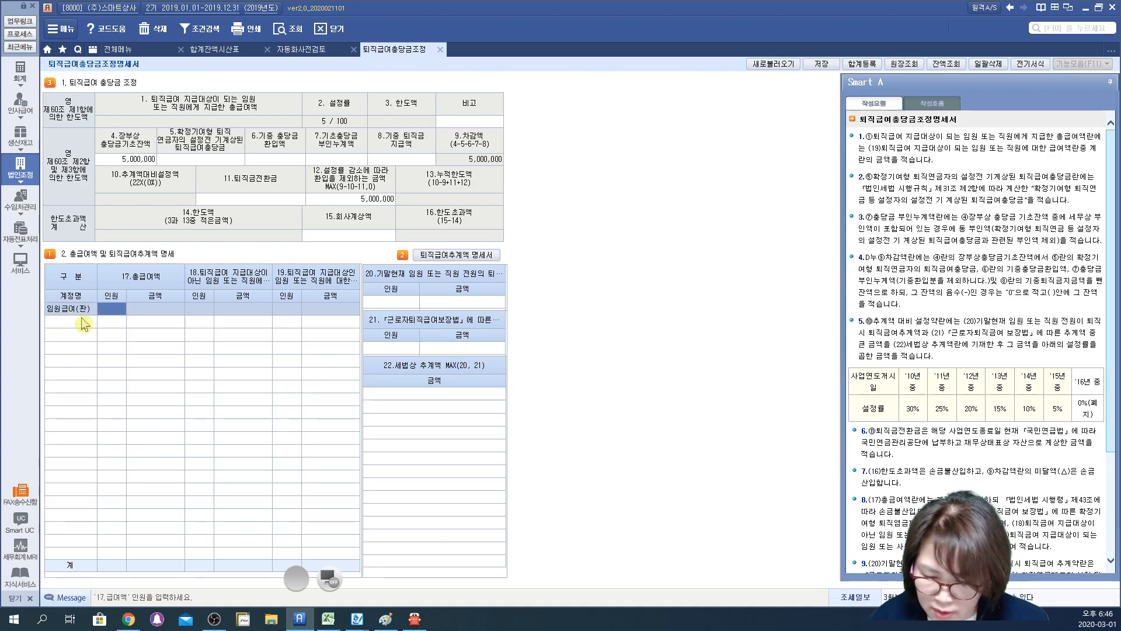
text(802)
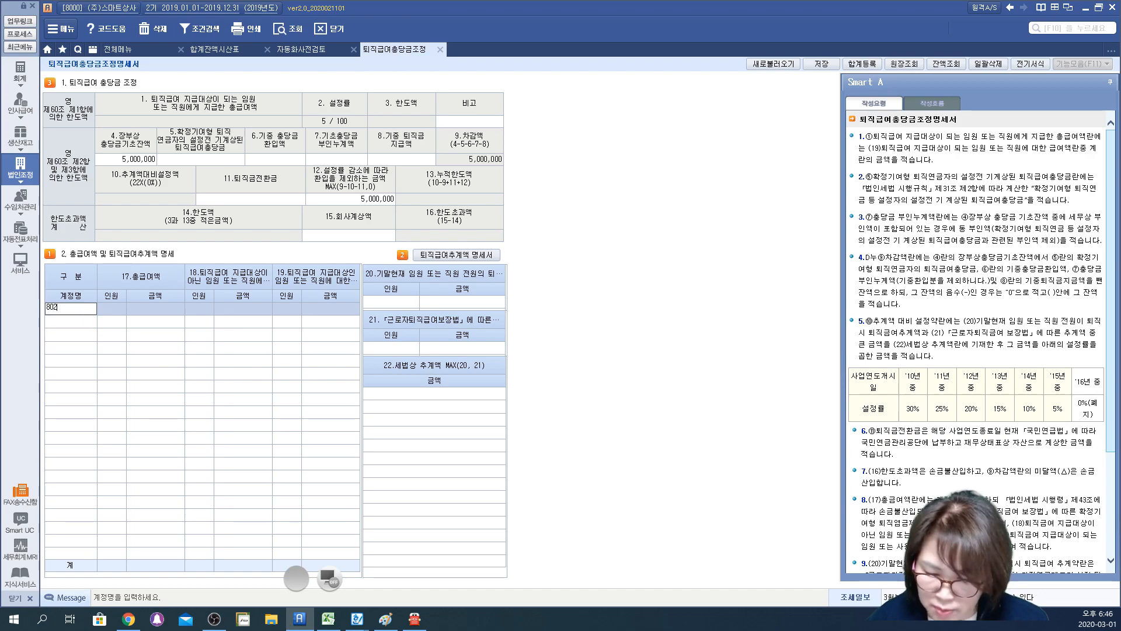
key(Return)
Add 상여금(판) in the second 계정명 row by searching the account codes for 상여
click(84, 322)
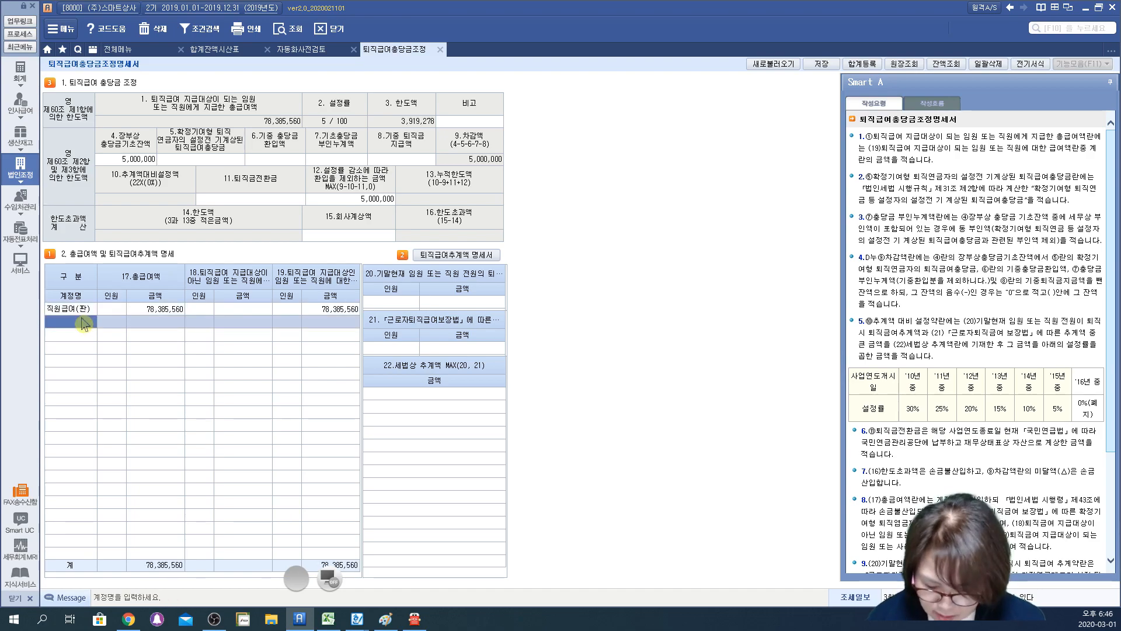
text(ㅅㅏㅇㅇㅕ)
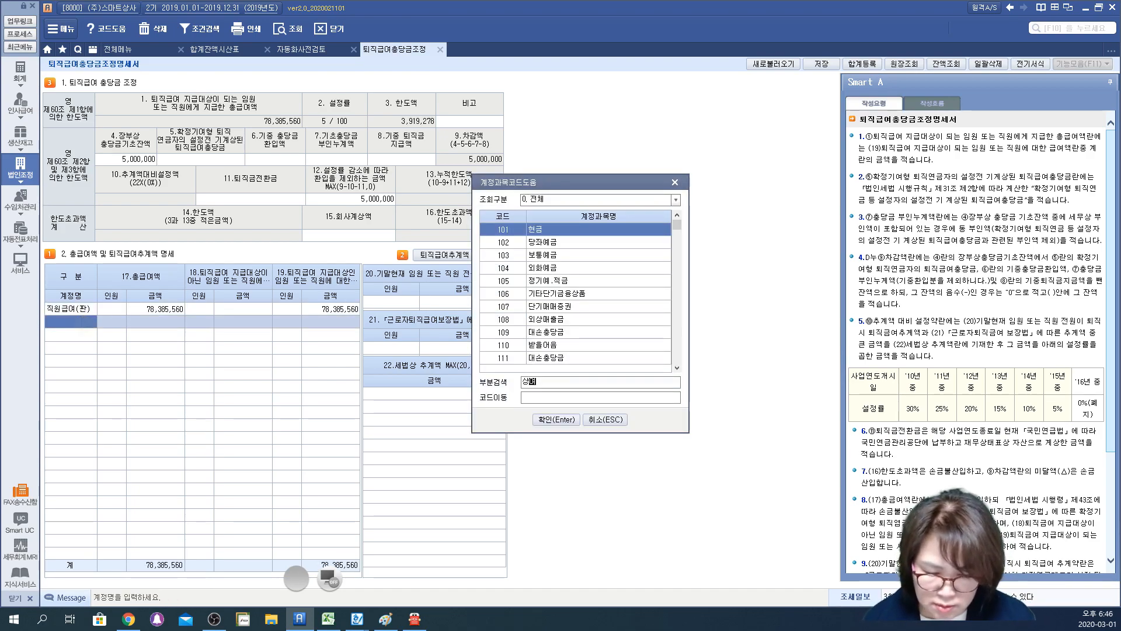
key(Return)
key(Down)
key(Down)
key(Down)
key(Return)
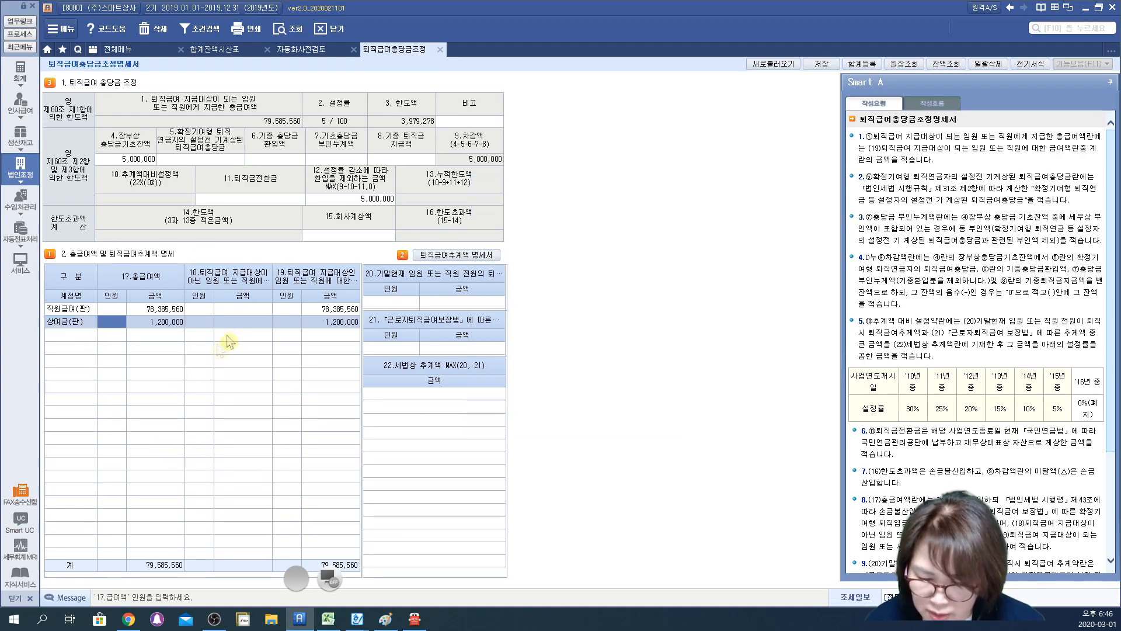
click(71, 310)
click(71, 323)
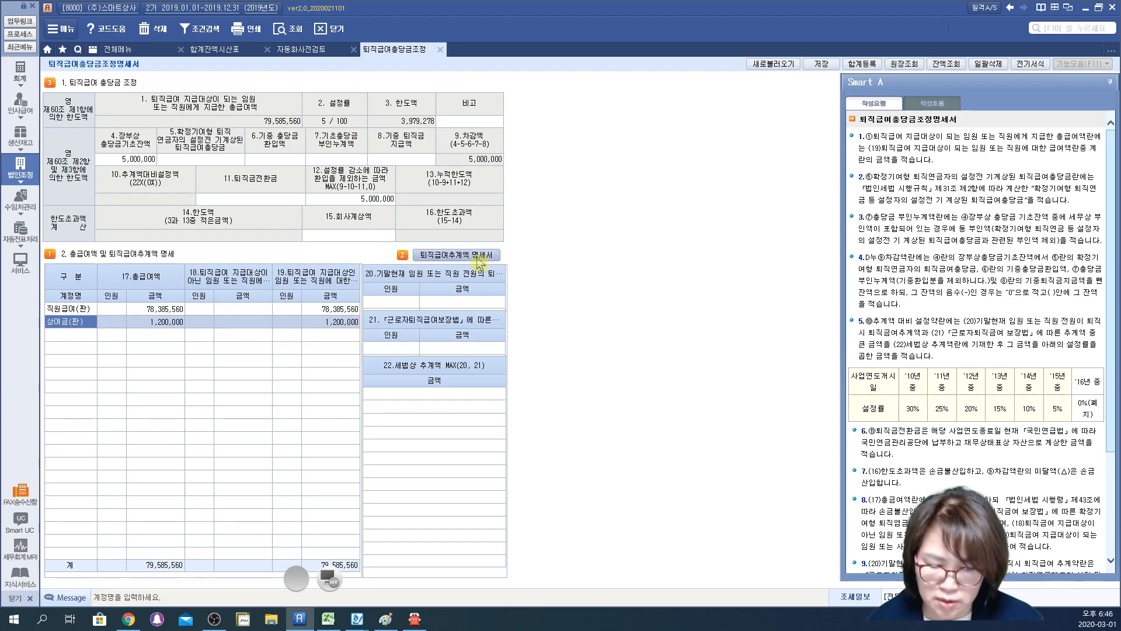
Load the withholding data as of 2019-12-31 into the 퇴직급여추계액 명세서 and return to the adjustment form
click(462, 257)
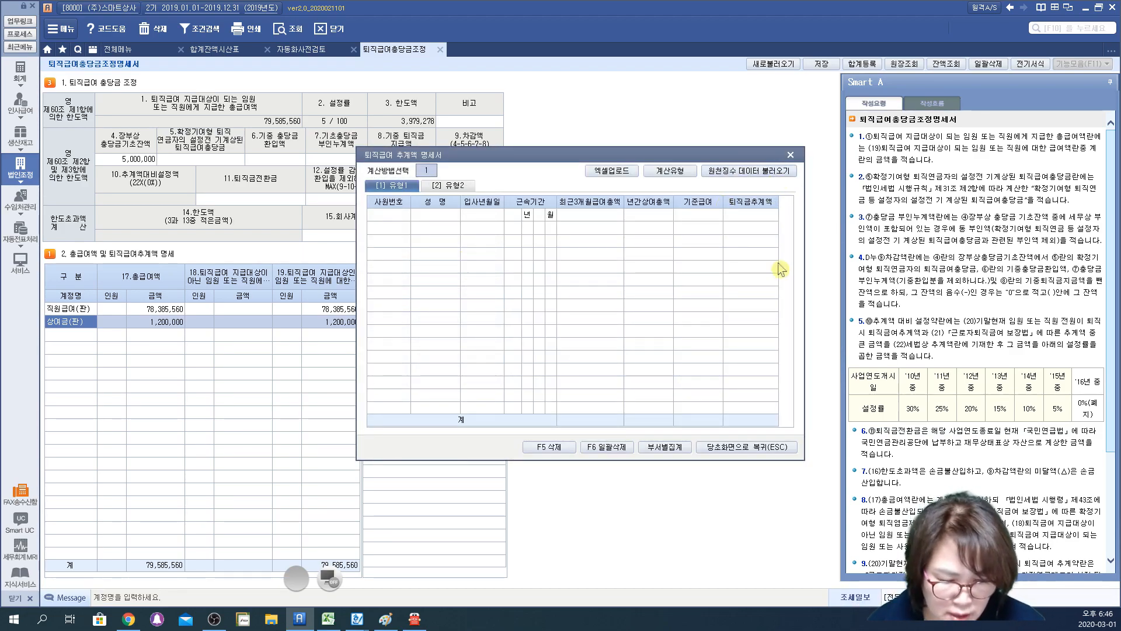
click(769, 177)
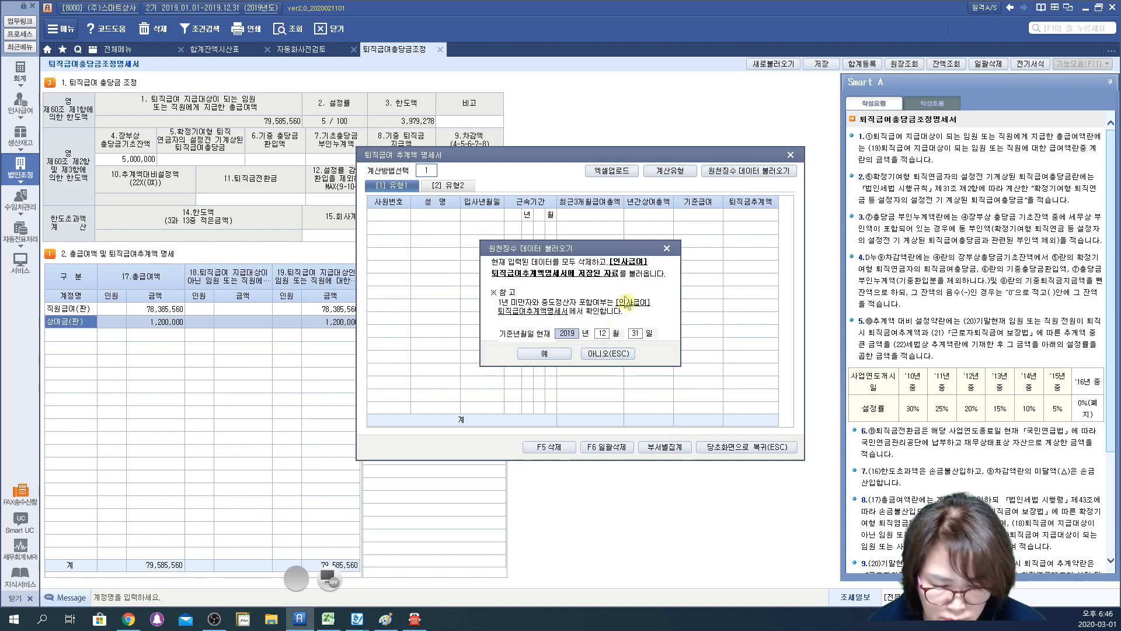
click(548, 354)
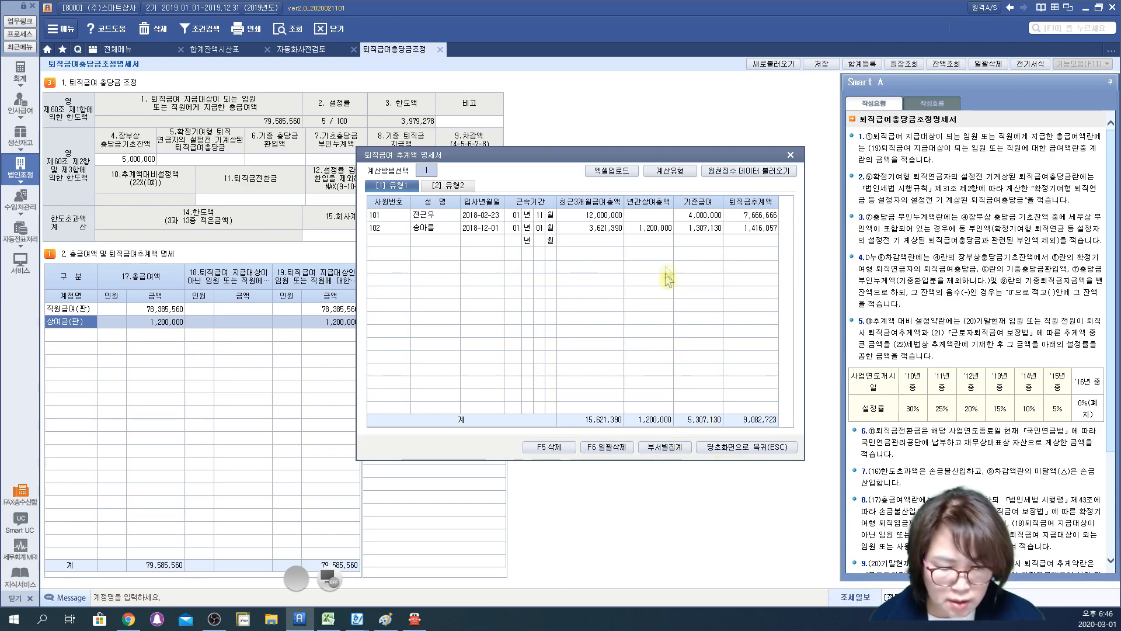
click(719, 451)
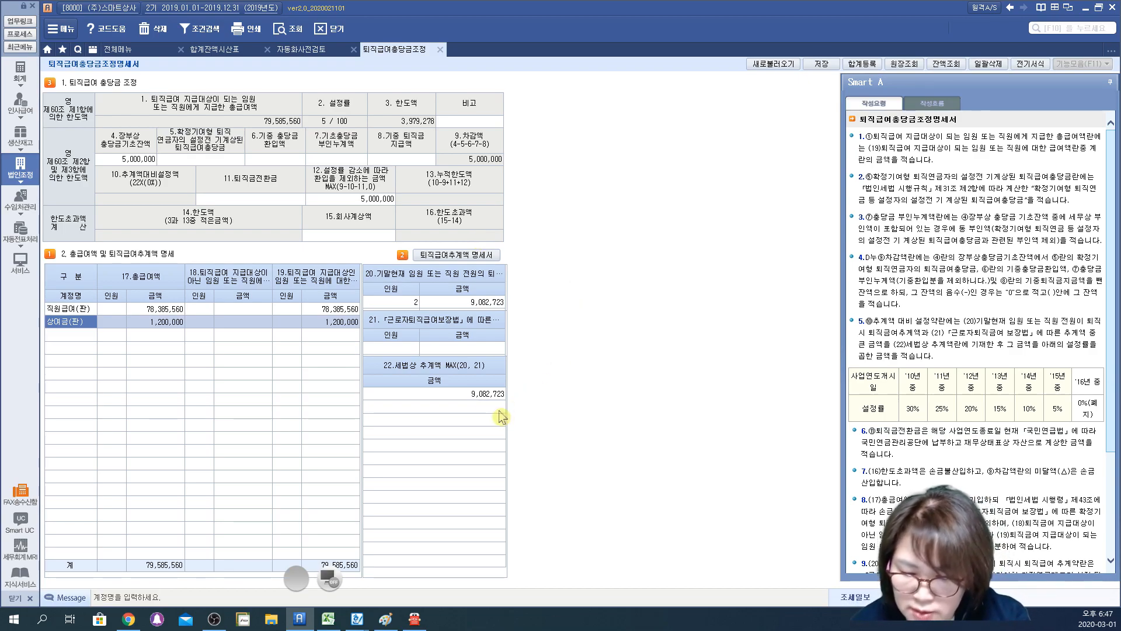
Mark the 총급여액 totals with the pen, draw a line up to the limit section, and circle the 1.총급여액 and 3.한도액 amounts
click(331, 581)
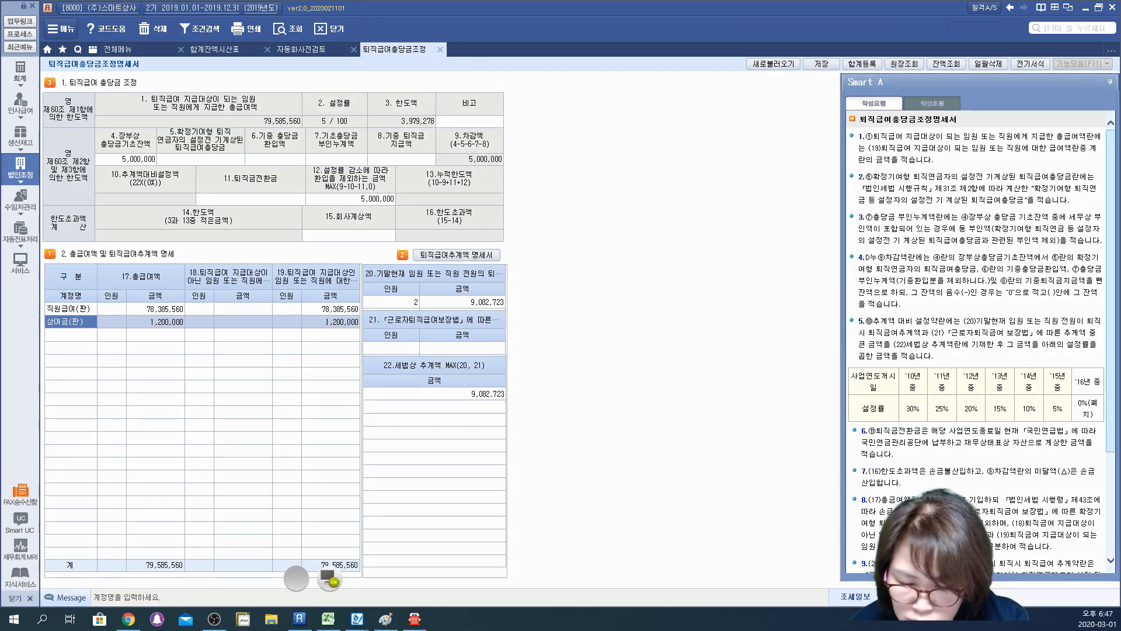
drag(345, 536, 207, 516)
mouse_move(167, 523)
mouse_down()
mouse_move(166, 591)
mouse_move(169, 533)
mouse_up()
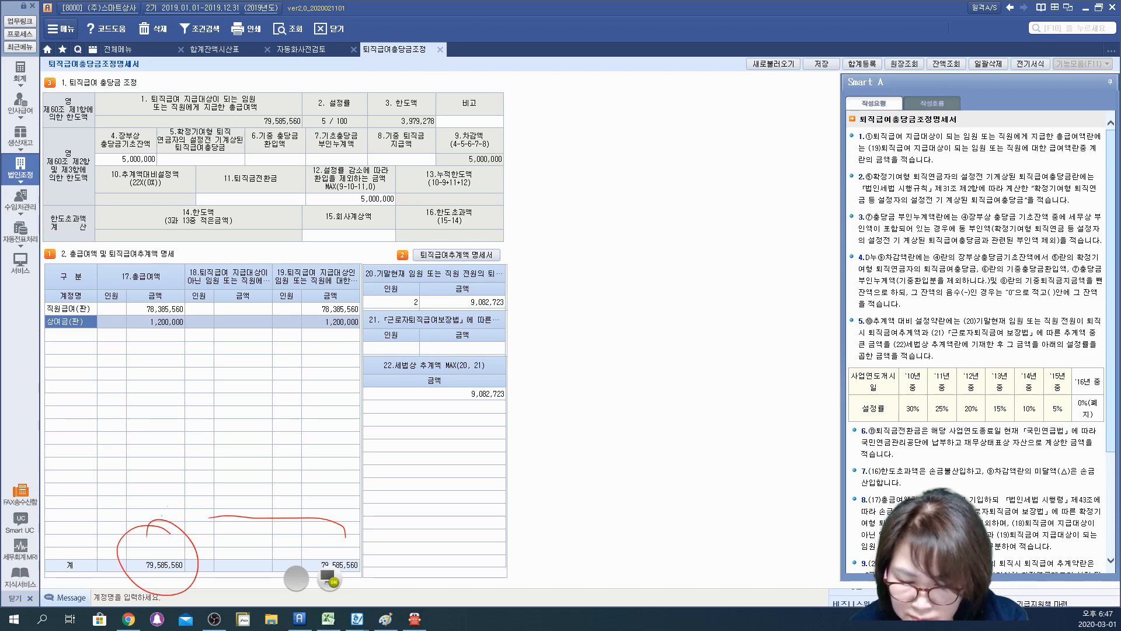
mouse_move(121, 506)
mouse_down()
mouse_move(107, 472)
mouse_move(88, 178)
mouse_up()
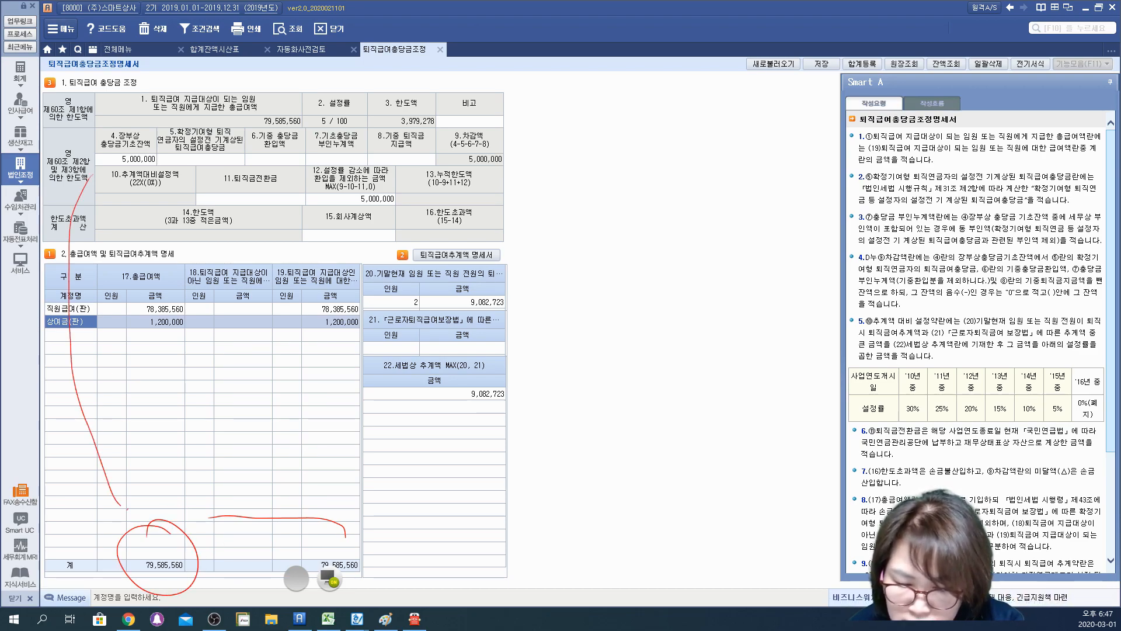
drag(224, 130, 279, 128)
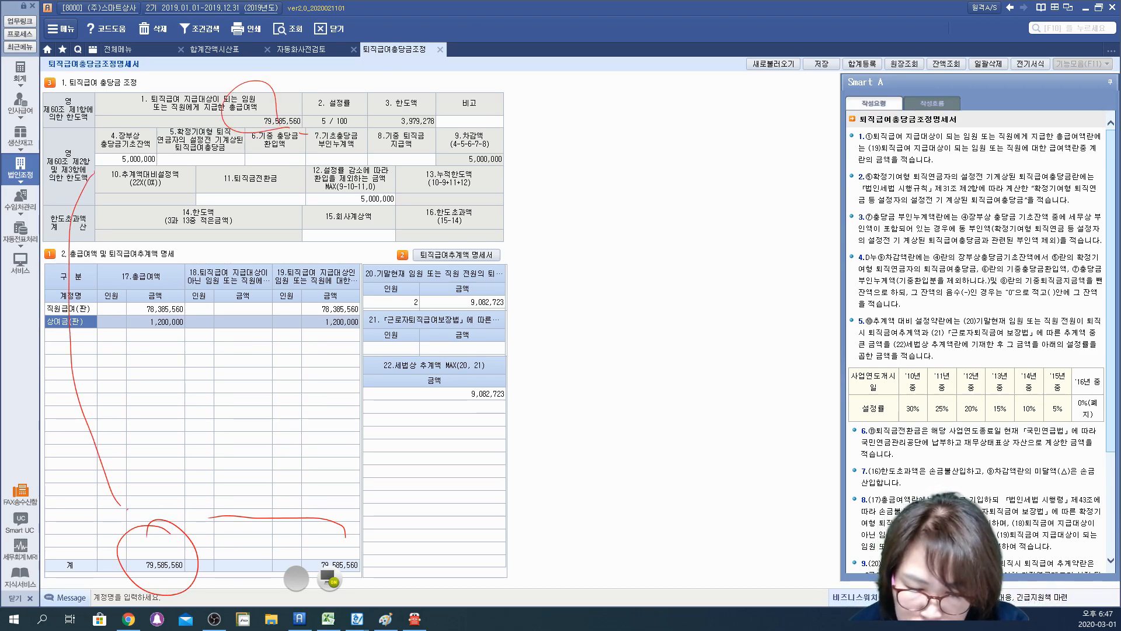
mouse_move(399, 136)
mouse_down()
mouse_move(423, 76)
mouse_move(401, 115)
mouse_up()
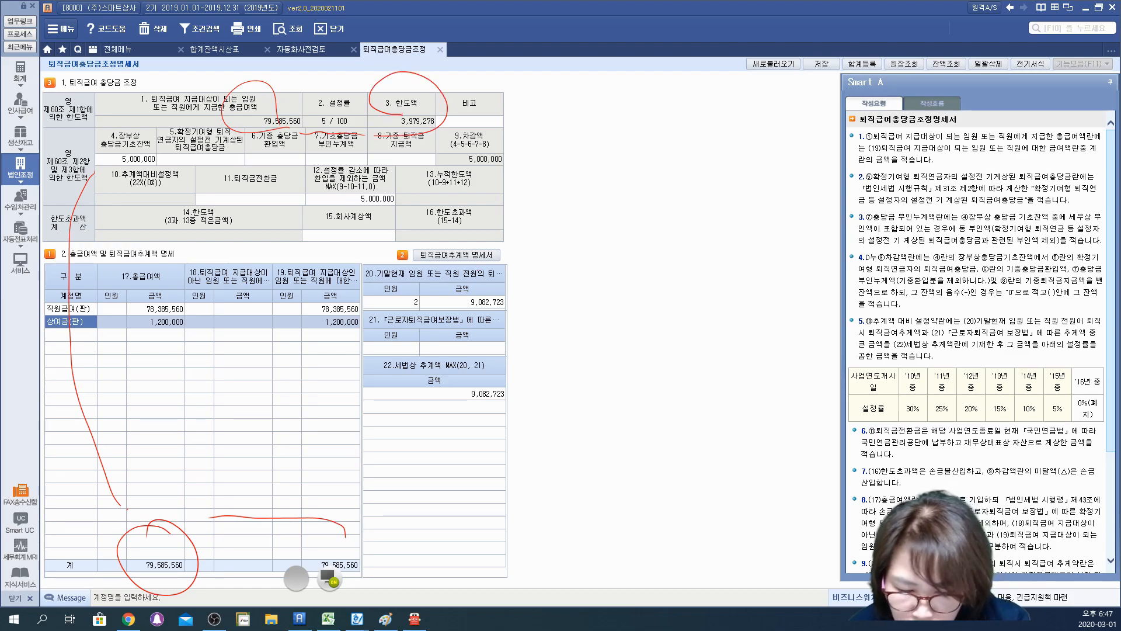
Circle the 22.세법상 추계액 amount and mark the 10.추계액대비설정액 (22X(0%)) item with the pen
mouse_move(485, 376)
mouse_down()
mouse_move(502, 416)
mouse_move(491, 375)
mouse_up()
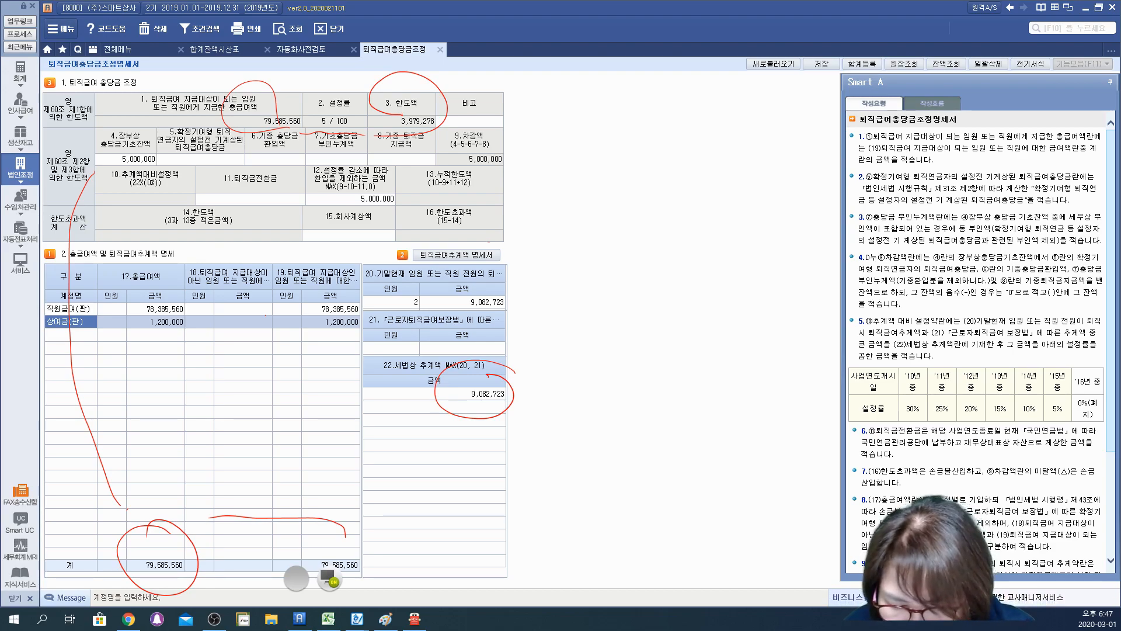
drag(496, 419, 508, 373)
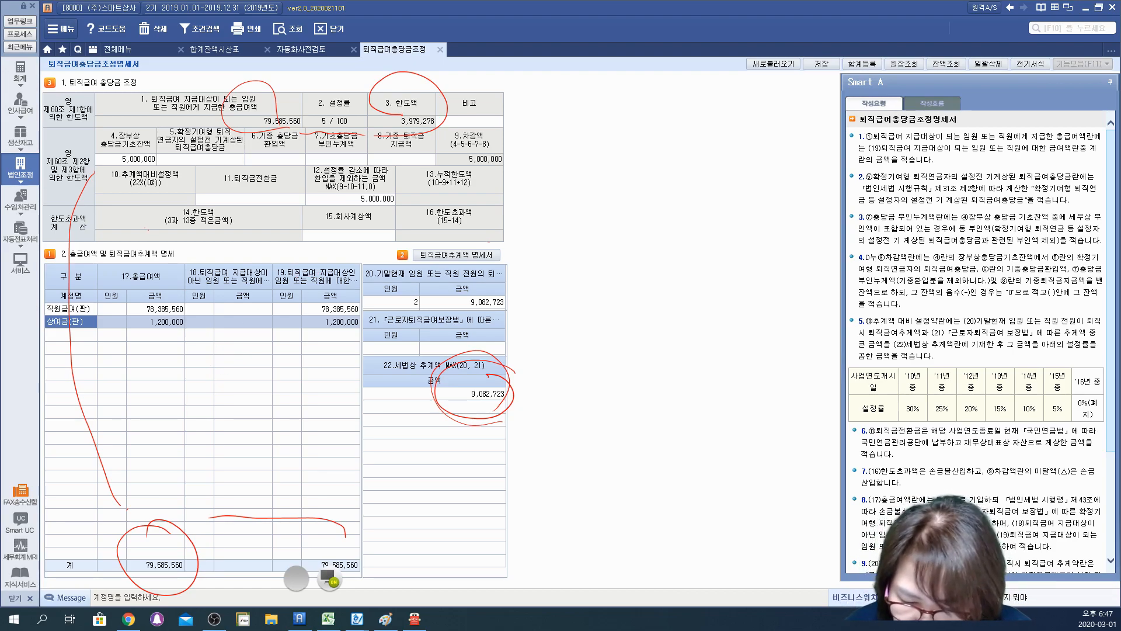
drag(145, 204, 167, 153)
drag(145, 208, 150, 358)
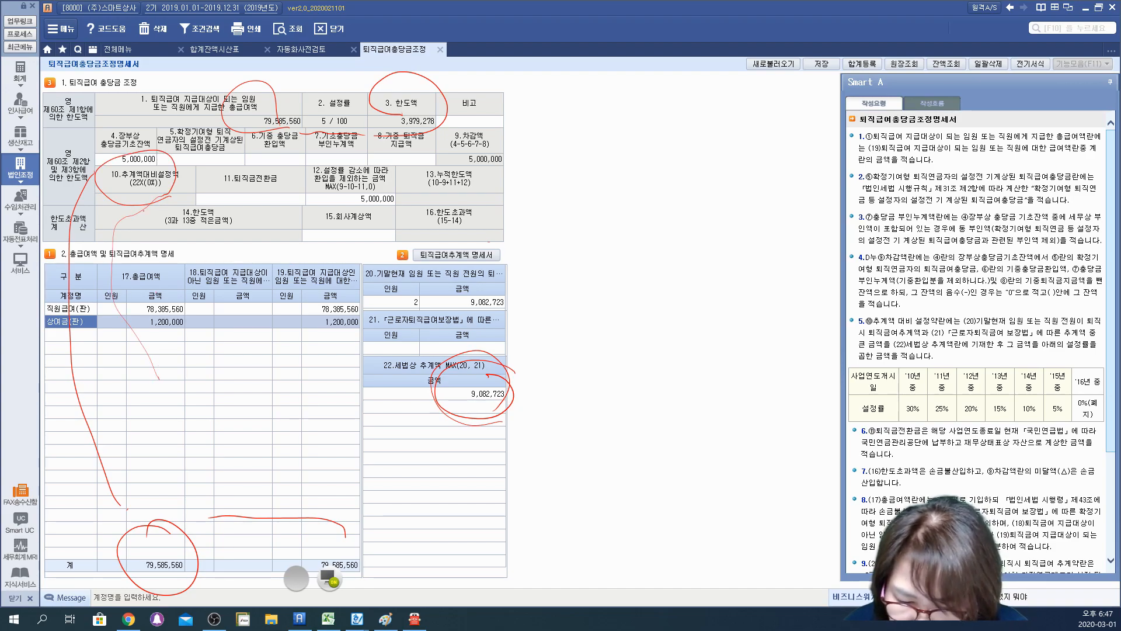
mouse_move(173, 178)
mouse_down()
mouse_move(191, 157)
mouse_move(184, 187)
mouse_up()
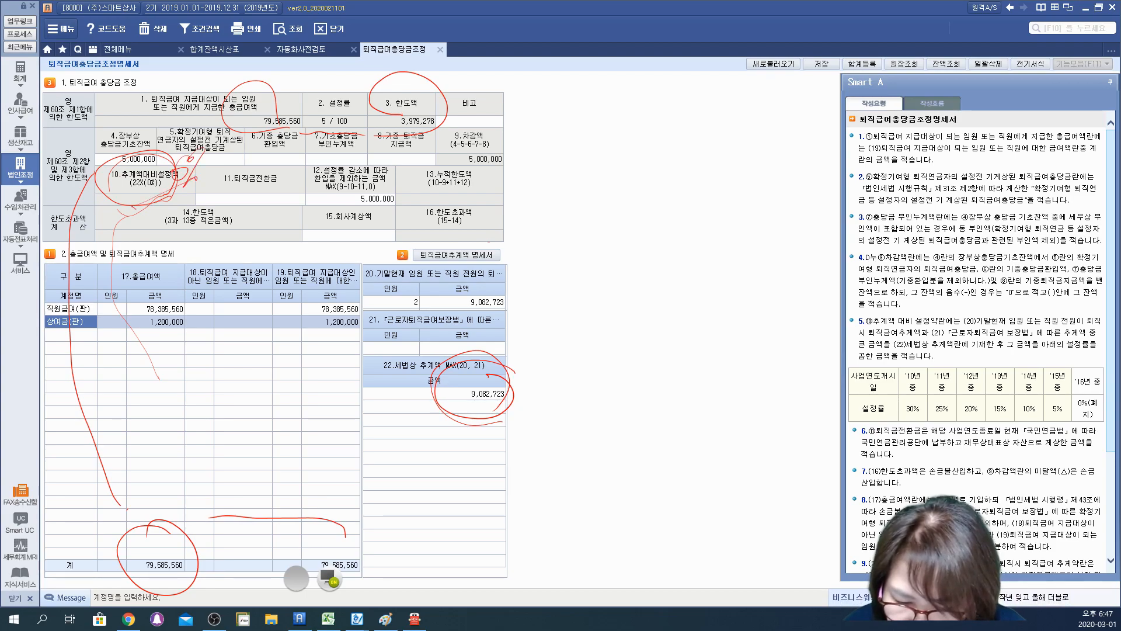
Underline the 11.퇴직금전환금 field, circle item 12 (설정률 감소에 따라 환입을 제외하는 금액), and clear all the marks
mouse_move(300, 208)
mouse_down()
mouse_move(232, 220)
mouse_move(286, 207)
mouse_up()
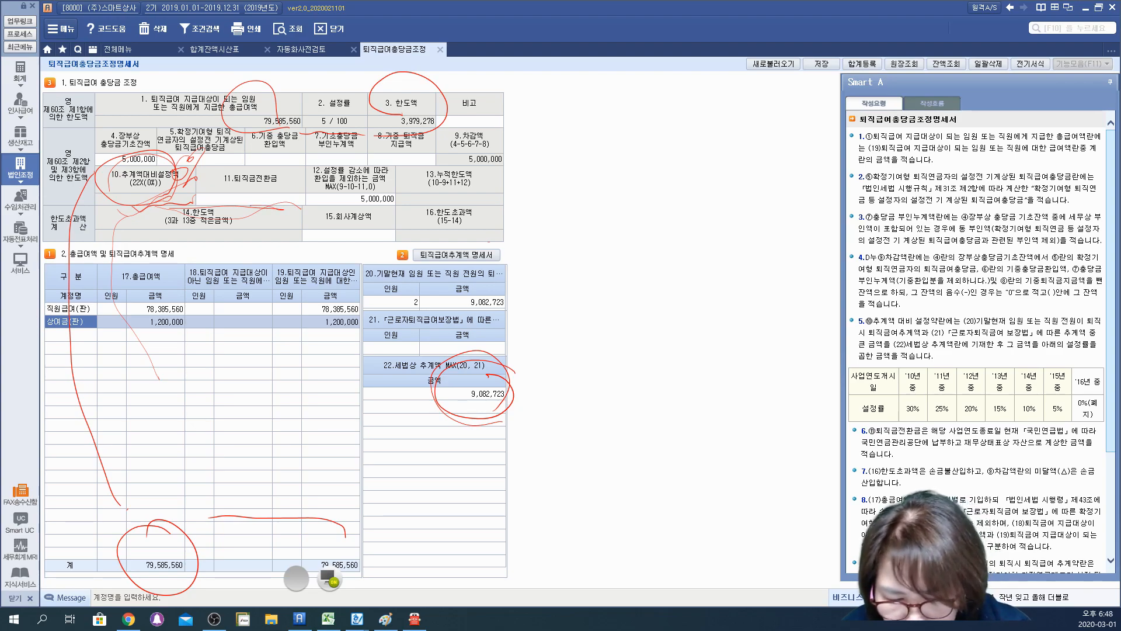
mouse_move(381, 216)
mouse_down()
mouse_move(306, 186)
mouse_move(397, 176)
mouse_move(393, 194)
mouse_up()
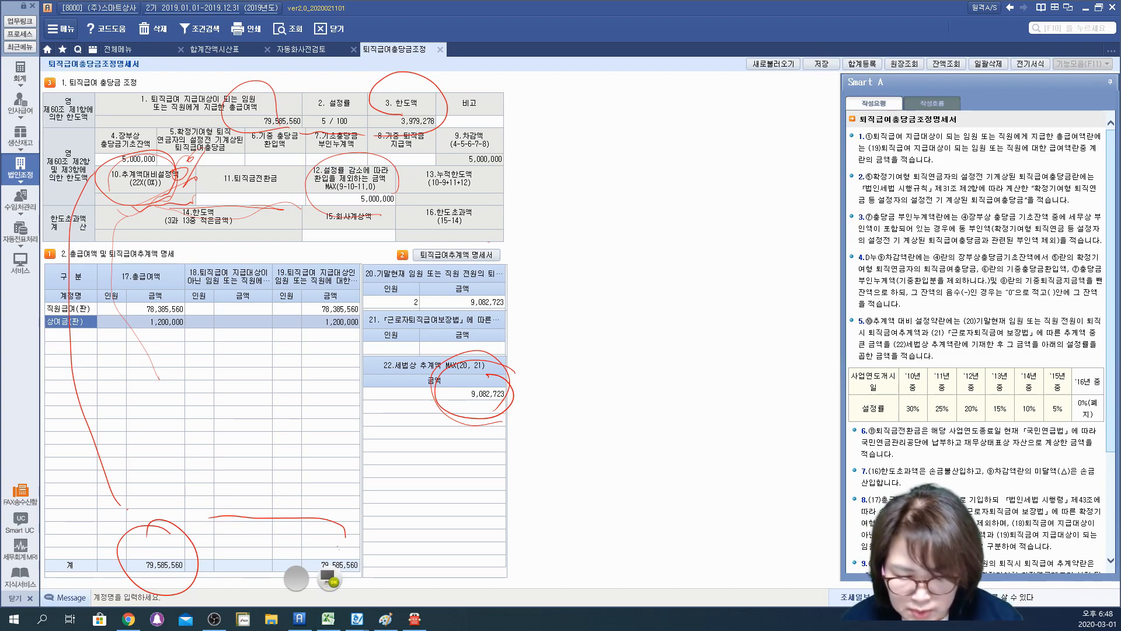
click(326, 576)
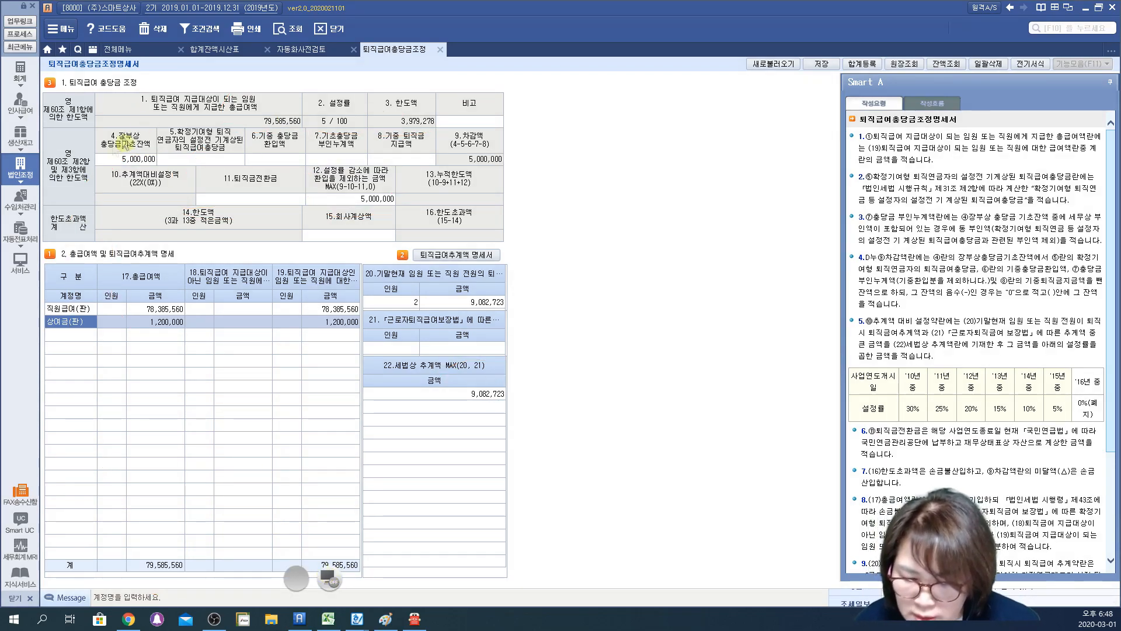
Set 8.기중 퇴직금지급액 to 5,000,000 and 15.회사계상액 to 9,000,000 in the 퇴직급여 충당금 조정 section
click(122, 160)
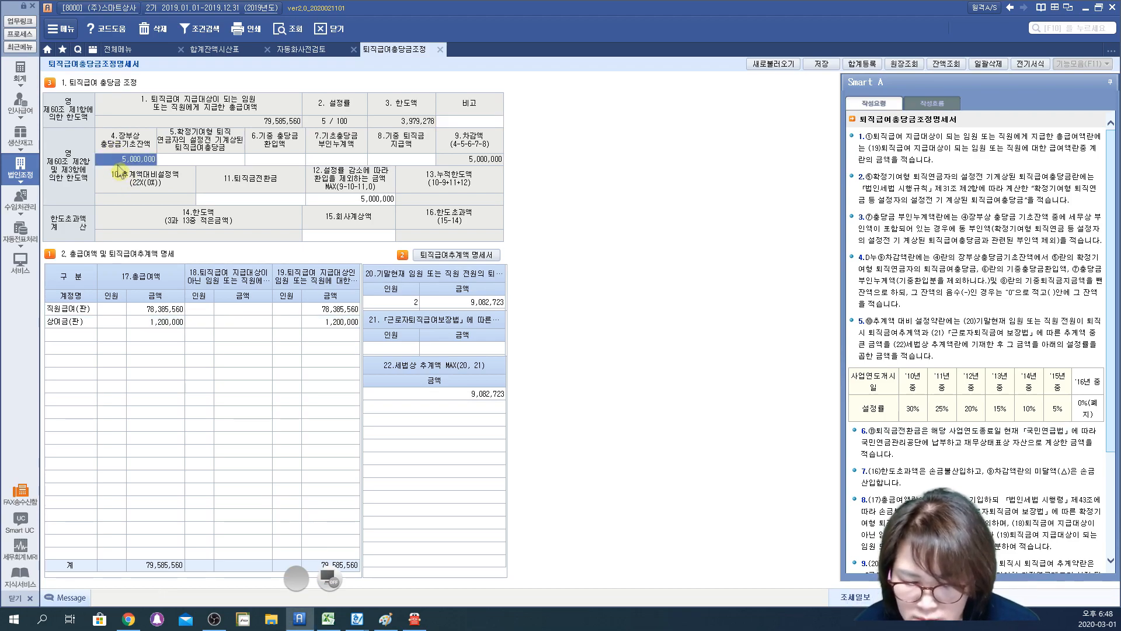
click(407, 159)
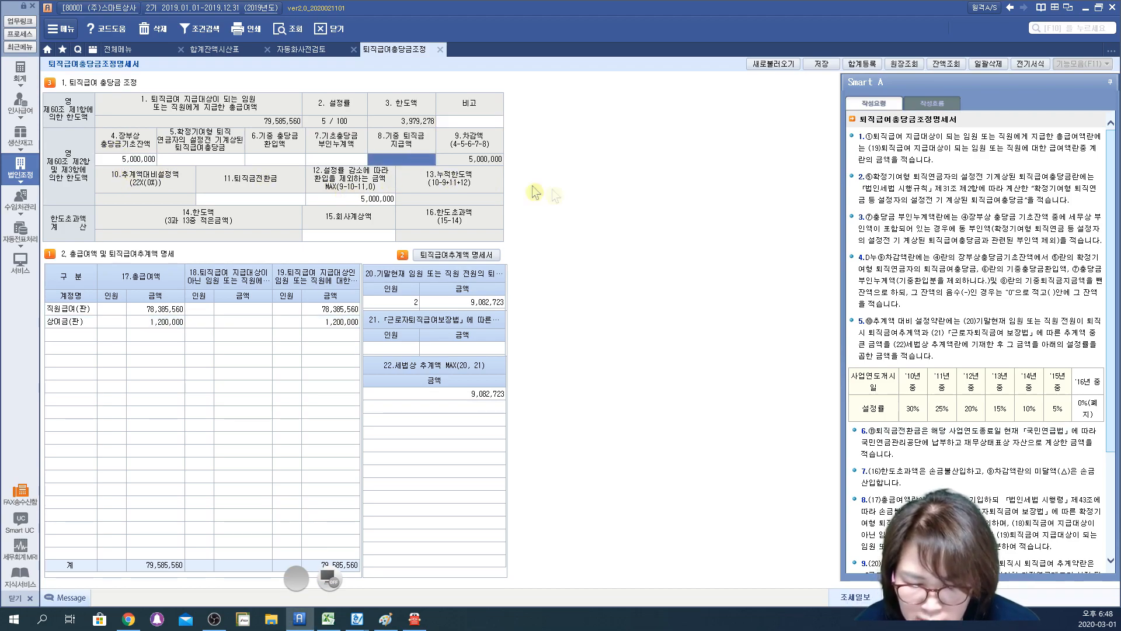
text(5000000)
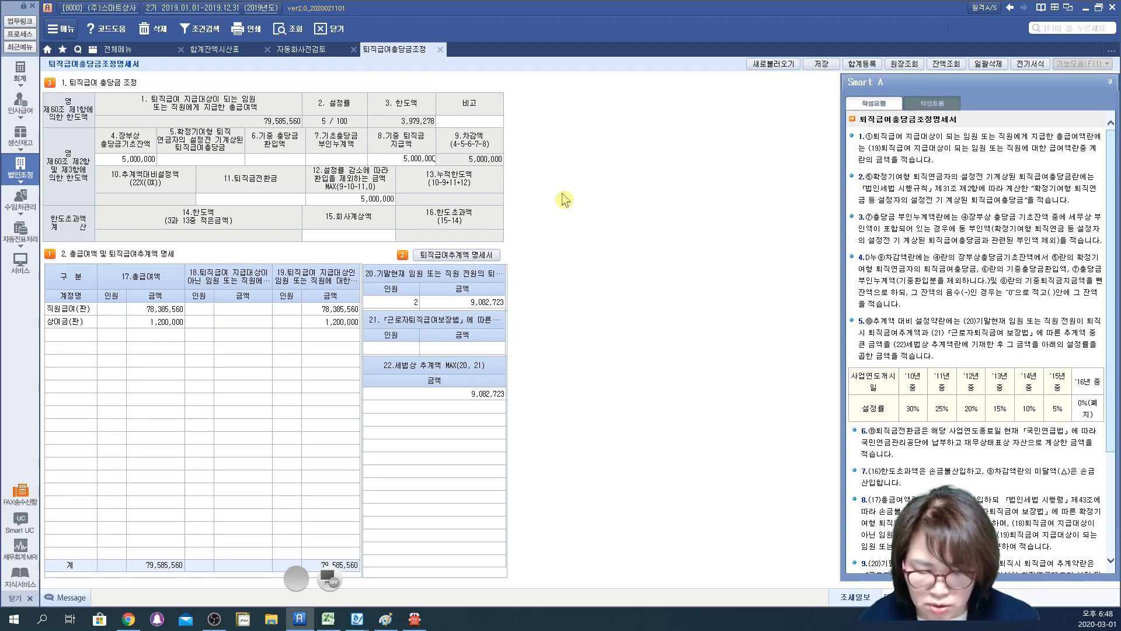
key(Return)
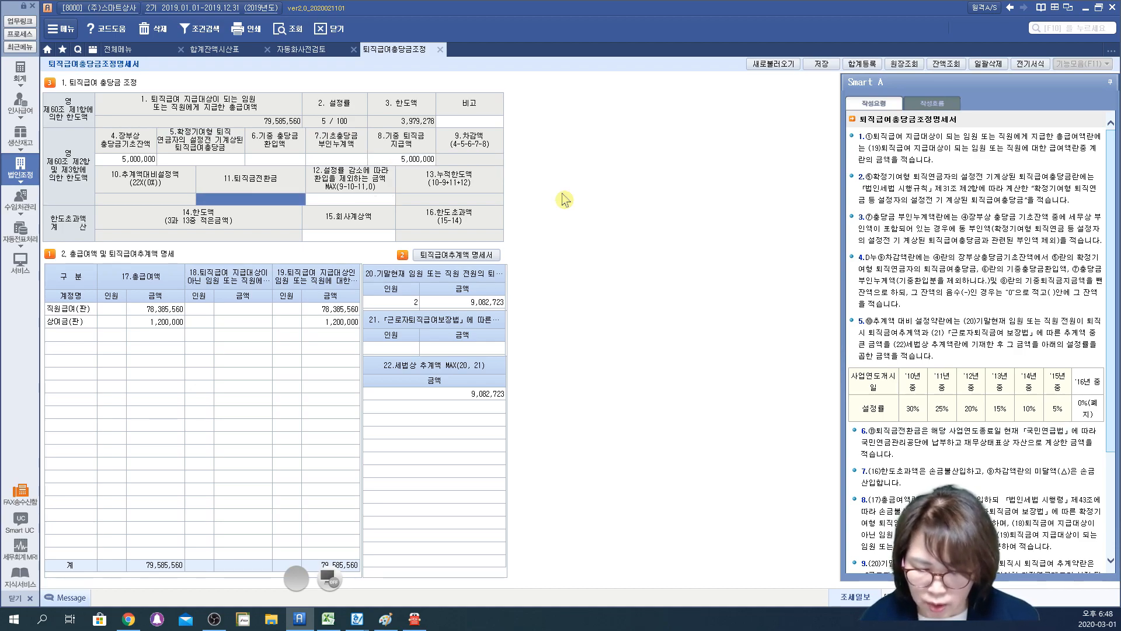
click(346, 236)
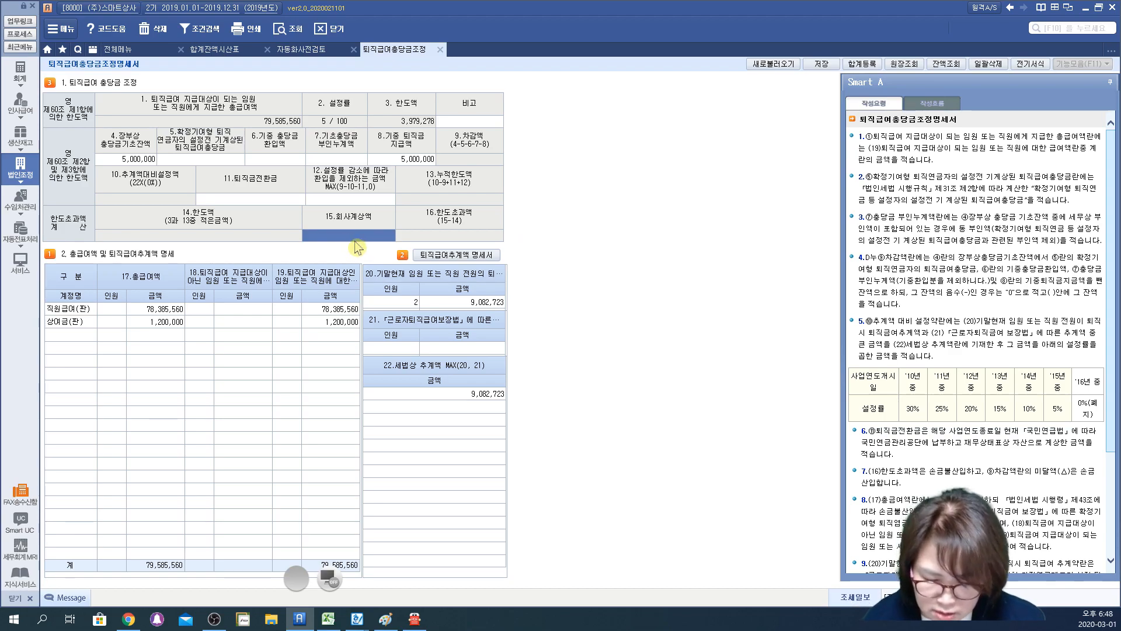
text(9,000,000)
key(Return)
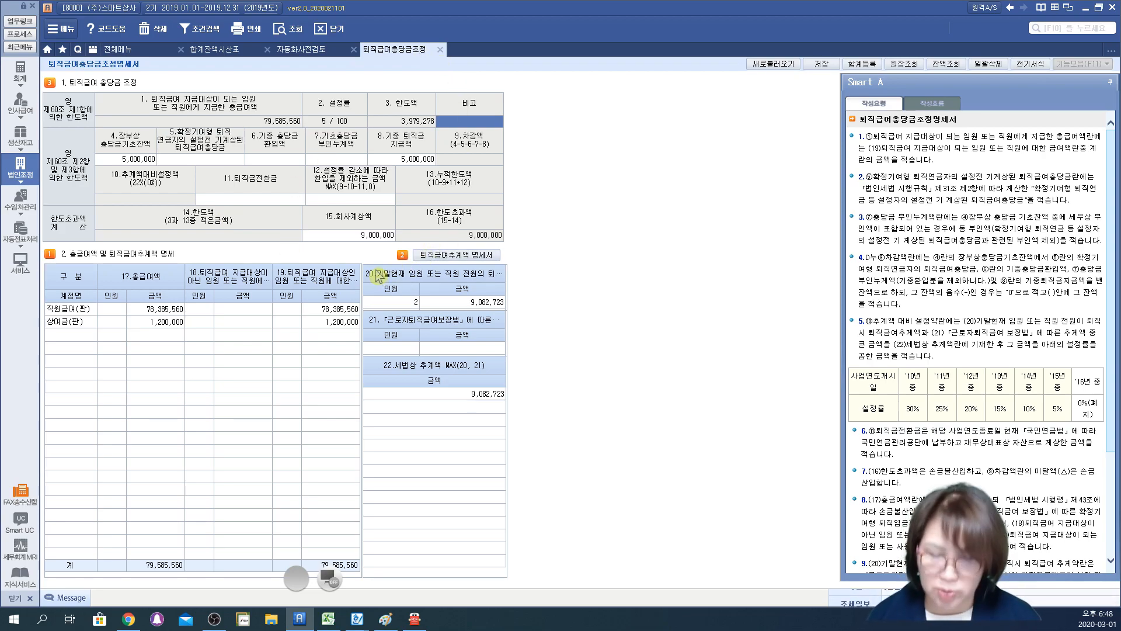
Turn on the pen, circle 원장조회, draw an arrow from it, and write and underline "295.퇴직급여충당부채"
click(331, 580)
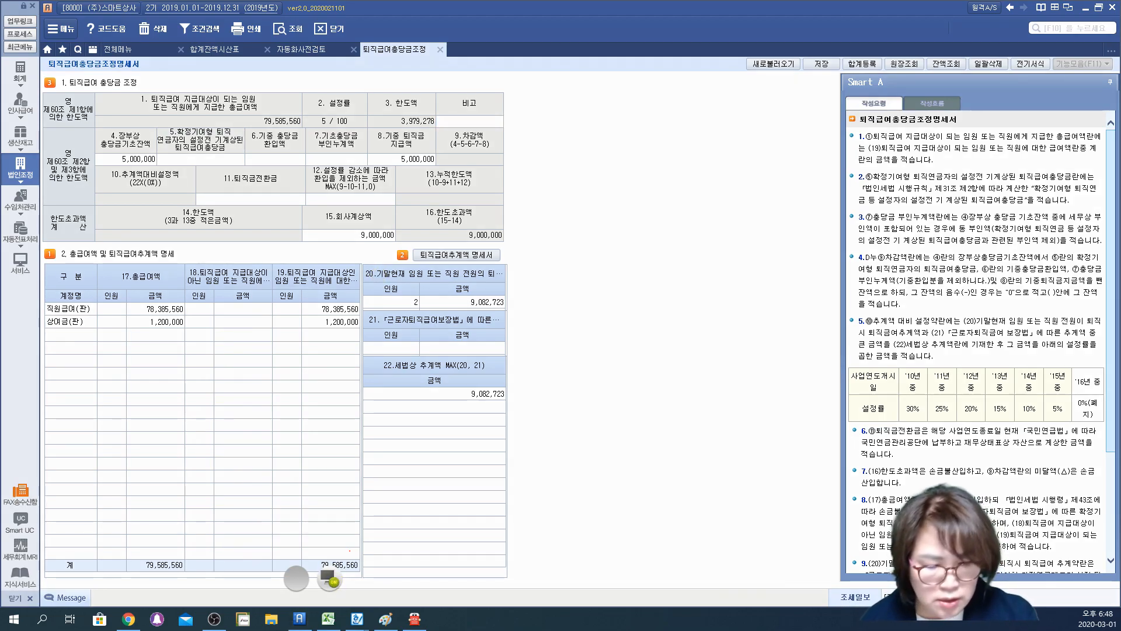
drag(919, 83, 824, 120)
drag(558, 167, 601, 196)
mouse_move(623, 147)
mouse_down()
mouse_move(639, 178)
mouse_move(691, 188)
mouse_up()
mouse_move(686, 175)
mouse_down()
mouse_move(685, 205)
mouse_move(708, 181)
mouse_up()
mouse_move(713, 153)
mouse_down()
mouse_move(713, 182)
mouse_move(738, 171)
mouse_up()
mouse_move(714, 178)
mouse_down()
mouse_move(723, 188)
mouse_move(762, 181)
mouse_move(787, 210)
mouse_up()
mouse_move(800, 152)
mouse_down()
mouse_move(820, 170)
mouse_move(874, 171)
mouse_up()
drag(847, 180, 843, 181)
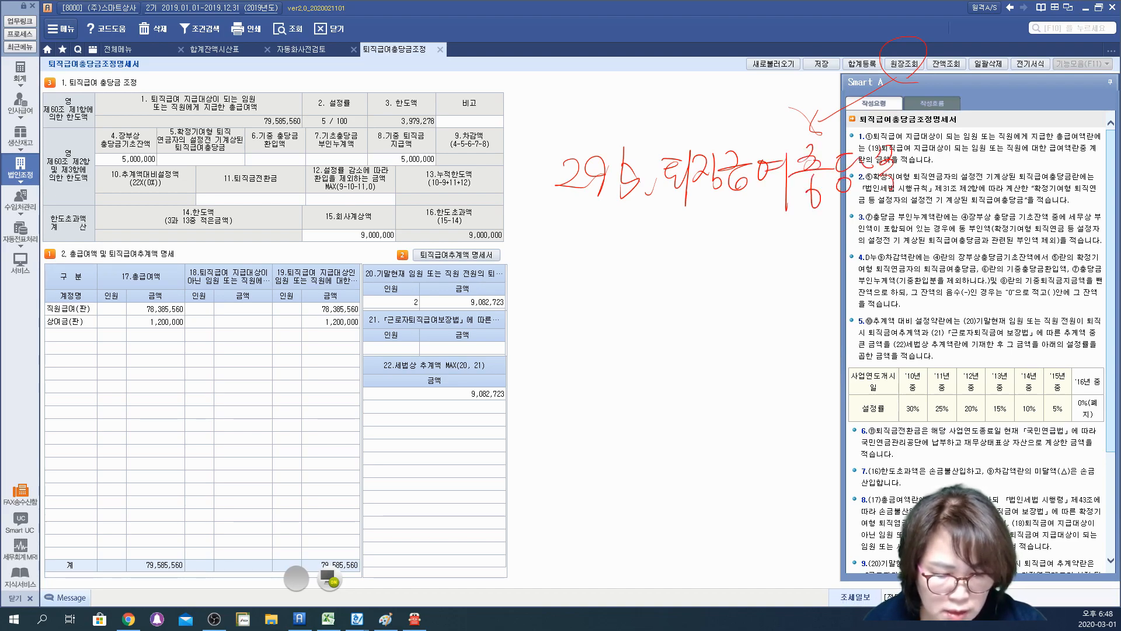
drag(543, 213, 898, 222)
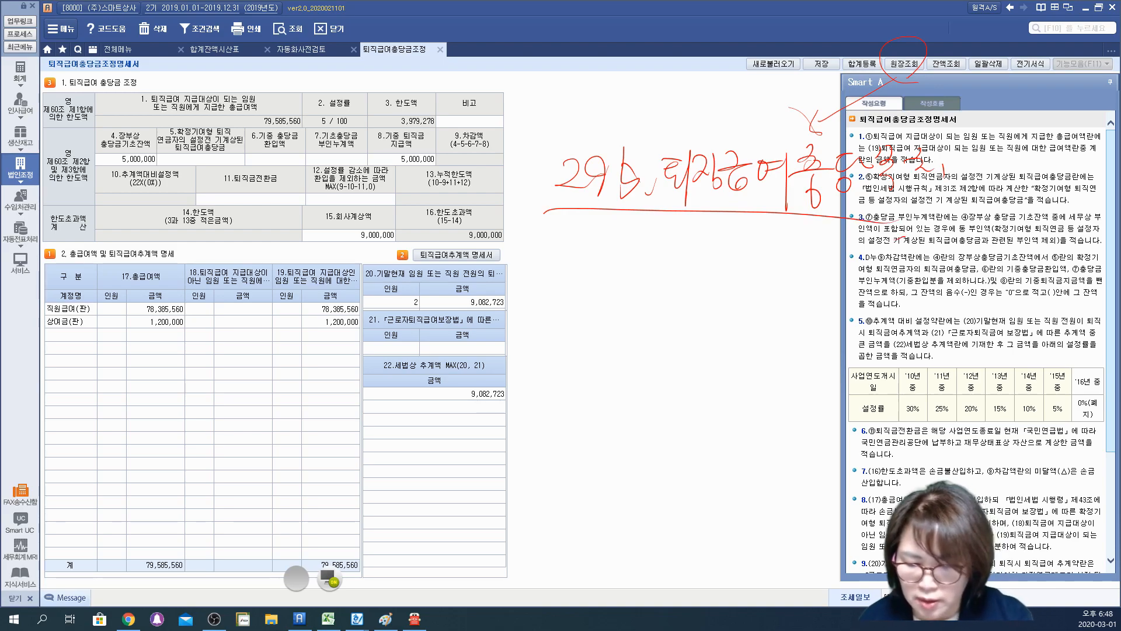
Write 전기이월 below the account name, circle 4.장부상 충당금기초잔액, and connect the two with an arrow
mouse_move(546, 219)
mouse_down()
mouse_move(564, 245)
mouse_move(584, 234)
mouse_move(607, 260)
mouse_move(635, 248)
mouse_move(642, 258)
mouse_up()
drag(651, 221, 683, 251)
drag(680, 234, 700, 253)
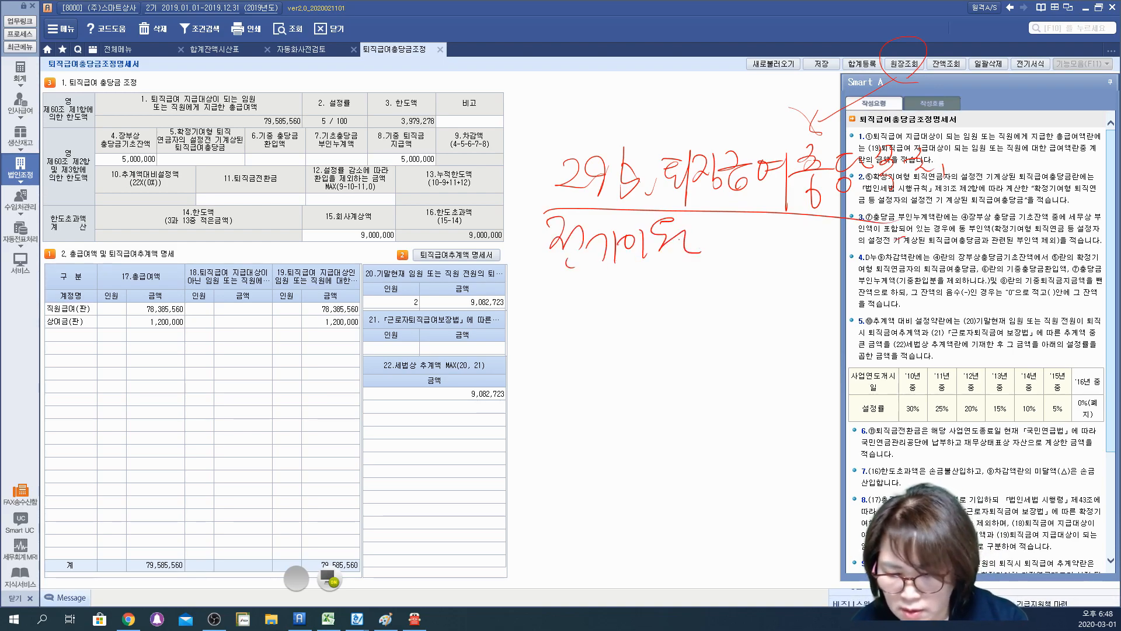
drag(152, 181, 138, 123)
mouse_move(546, 263)
mouse_down()
mouse_move(124, 266)
mouse_move(108, 172)
mouse_up()
drag(107, 181, 91, 213)
Write 퇴직금지급 under 전기이월 and link it with a pen line to the circled 8.기중 퇴직금지급액 field
mouse_move(544, 291)
mouse_down()
mouse_move(572, 307)
mouse_move(584, 344)
mouse_up()
mouse_move(592, 293)
mouse_down()
mouse_move(626, 338)
mouse_move(692, 320)
mouse_up()
mouse_move(701, 288)
mouse_down()
mouse_move(700, 344)
mouse_move(733, 309)
mouse_up()
mouse_move(721, 298)
mouse_down()
mouse_move(750, 335)
mouse_move(759, 317)
mouse_up()
mouse_move(411, 173)
mouse_down()
mouse_move(443, 140)
mouse_move(571, 280)
mouse_up()
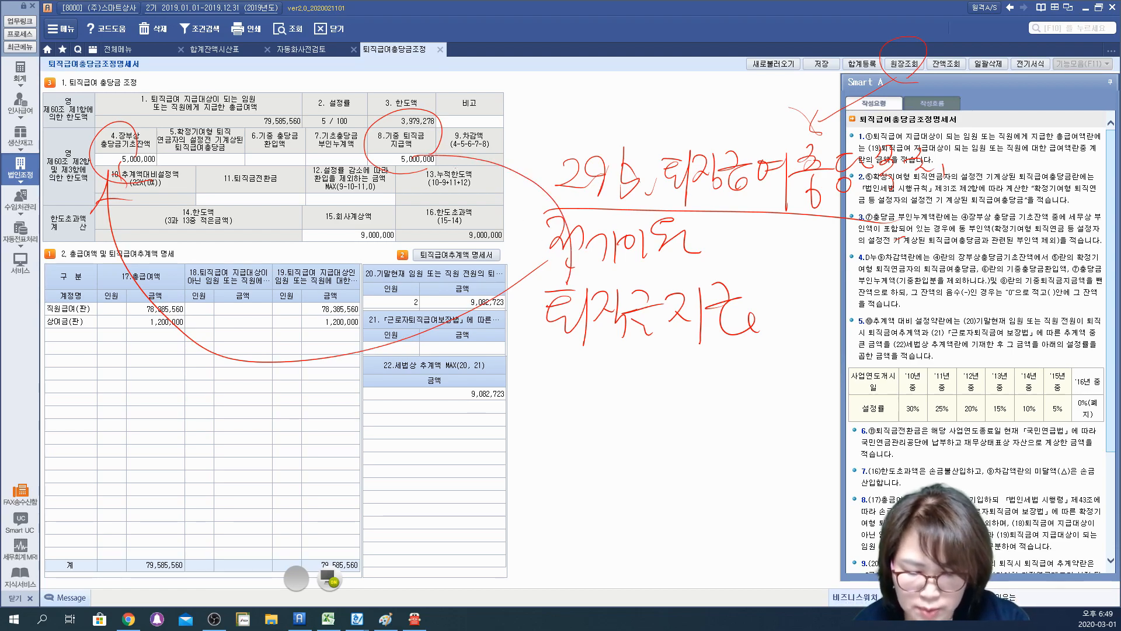
Write 결산 설정 below 퇴직금지급, circle 15.회사계상액, and connect them with an arrow
drag(557, 370, 538, 402)
drag(555, 386, 577, 380)
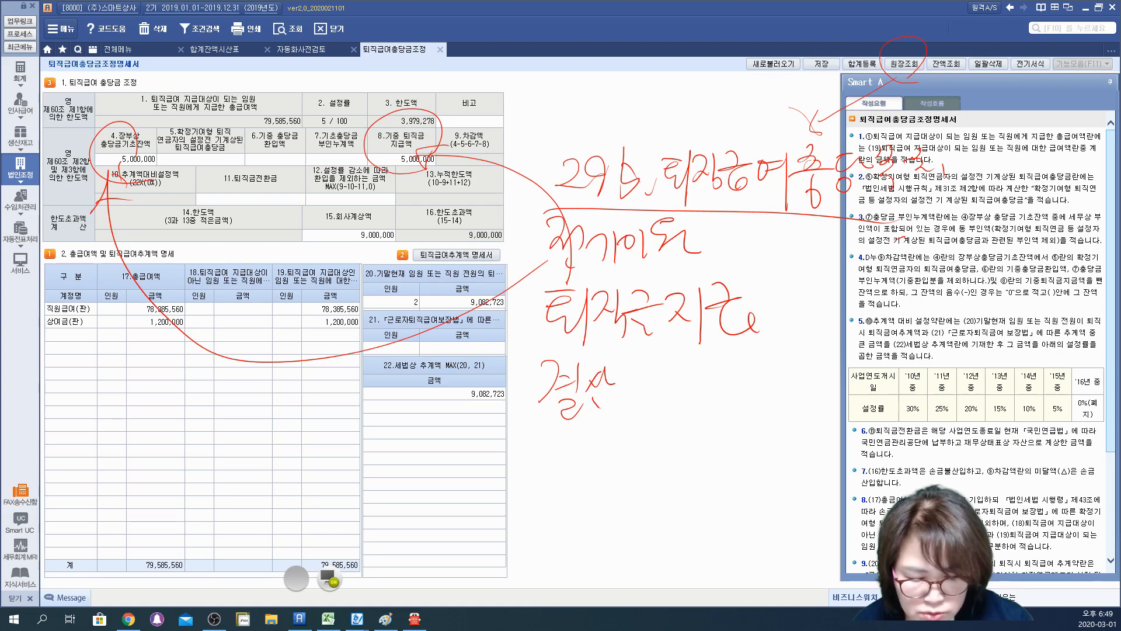
mouse_move(641, 368)
mouse_down()
mouse_move(665, 390)
mouse_move(691, 373)
mouse_move(717, 388)
mouse_move(720, 408)
mouse_up()
mouse_move(377, 257)
mouse_down()
mouse_move(324, 275)
mouse_move(350, 369)
mouse_move(519, 394)
mouse_move(509, 407)
mouse_up()
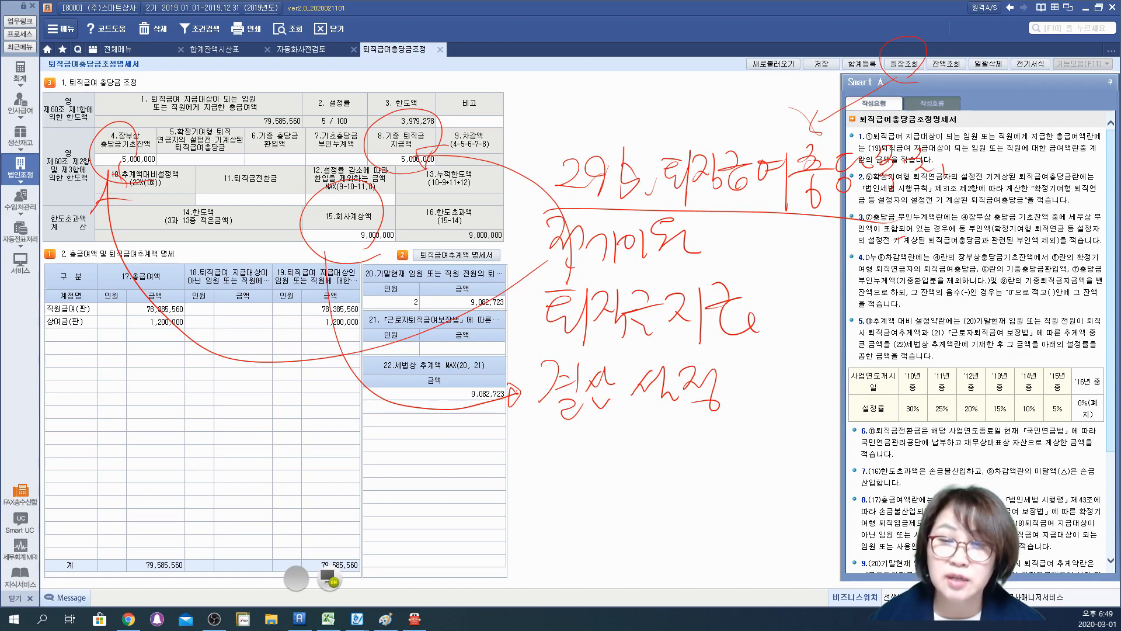
Draw a line under the 결산 설정 note and write 전액 부인 beneath it
drag(522, 434, 710, 436)
drag(521, 461, 517, 489)
mouse_move(529, 482)
mouse_down()
mouse_move(560, 457)
mouse_move(561, 488)
mouse_up()
mouse_move(540, 494)
mouse_down()
mouse_move(558, 503)
mouse_move(587, 467)
mouse_up()
mouse_move(597, 457)
mouse_down()
mouse_move(593, 476)
mouse_move(616, 490)
mouse_up()
drag(597, 483, 613, 512)
mouse_move(646, 457)
mouse_down()
mouse_move(646, 477)
mouse_move(684, 488)
mouse_up()
drag(663, 491, 663, 516)
drag(681, 467, 695, 480)
drag(717, 456, 714, 492)
drag(702, 488, 727, 489)
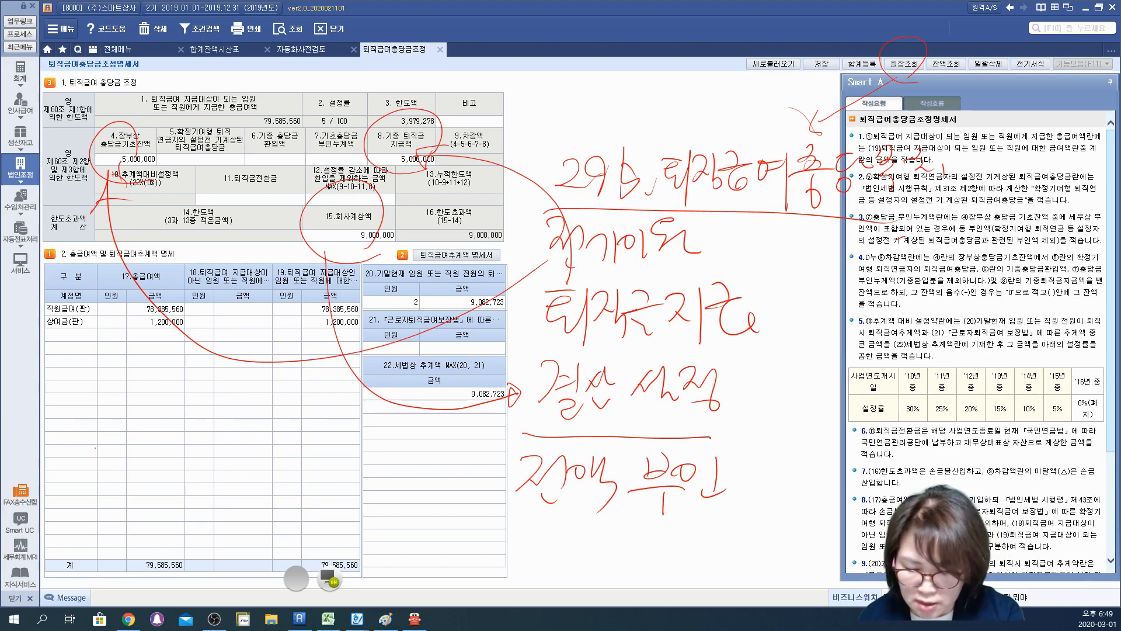
Handwrite 손금불산입 over the empty rows of the 총급여액 table
mouse_move(105, 377)
mouse_down()
mouse_move(88, 413)
mouse_move(114, 399)
mouse_up()
mouse_move(101, 402)
mouse_down()
mouse_move(99, 420)
mouse_move(119, 420)
mouse_up()
drag(96, 429, 114, 448)
drag(125, 389, 153, 408)
mouse_move(118, 413)
mouse_down()
mouse_move(153, 408)
mouse_move(150, 446)
mouse_up()
drag(147, 418, 164, 441)
drag(178, 386, 198, 417)
drag(173, 425, 192, 443)
drag(203, 393, 214, 420)
mouse_move(210, 410)
mouse_down()
mouse_move(243, 393)
mouse_move(239, 429)
mouse_up()
mouse_move(260, 391)
mouse_down()
mouse_move(257, 405)
mouse_move(279, 409)
mouse_up()
drag(255, 415, 281, 432)
Write 유보 발생 below the 손금불산입 note, then clear all the pen marks
mouse_move(101, 462)
mouse_down()
mouse_move(127, 467)
mouse_move(136, 484)
mouse_up()
drag(122, 484, 133, 538)
drag(147, 468, 151, 486)
drag(167, 459, 174, 482)
drag(152, 506, 188, 501)
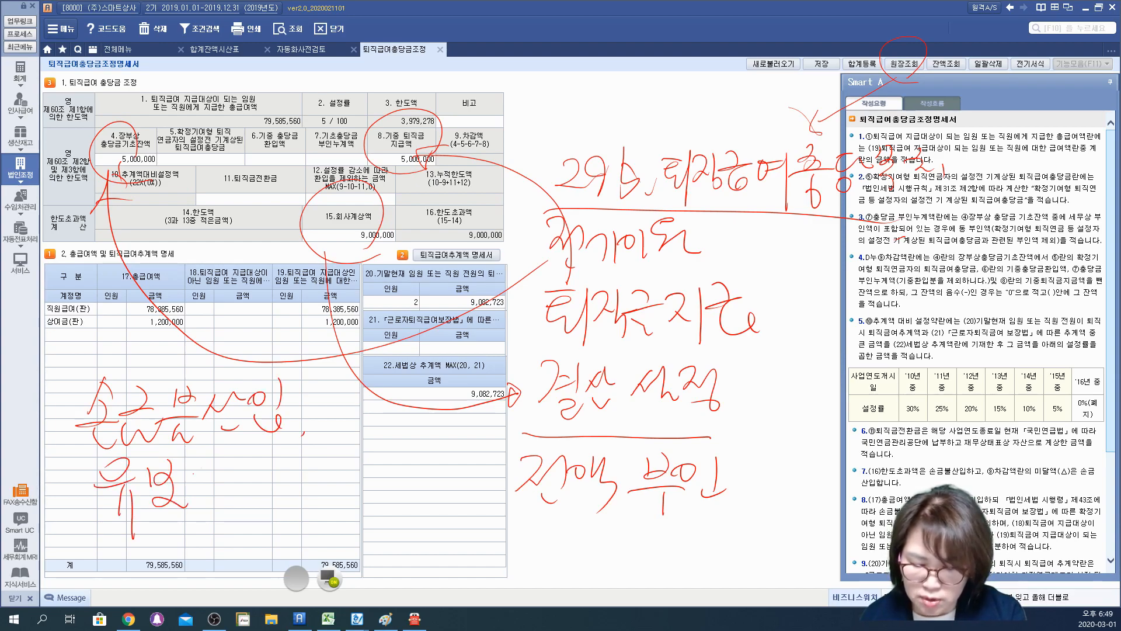
mouse_move(217, 458)
mouse_down()
mouse_move(210, 494)
mouse_move(226, 479)
mouse_up()
mouse_move(236, 454)
mouse_down()
mouse_move(236, 488)
mouse_move(247, 469)
mouse_up()
drag(222, 491, 241, 510)
drag(257, 453, 261, 485)
mouse_move(251, 467)
mouse_down()
mouse_move(268, 488)
mouse_move(290, 482)
mouse_up()
mouse_move(274, 491)
mouse_down()
mouse_move(282, 502)
mouse_move(269, 493)
mouse_up()
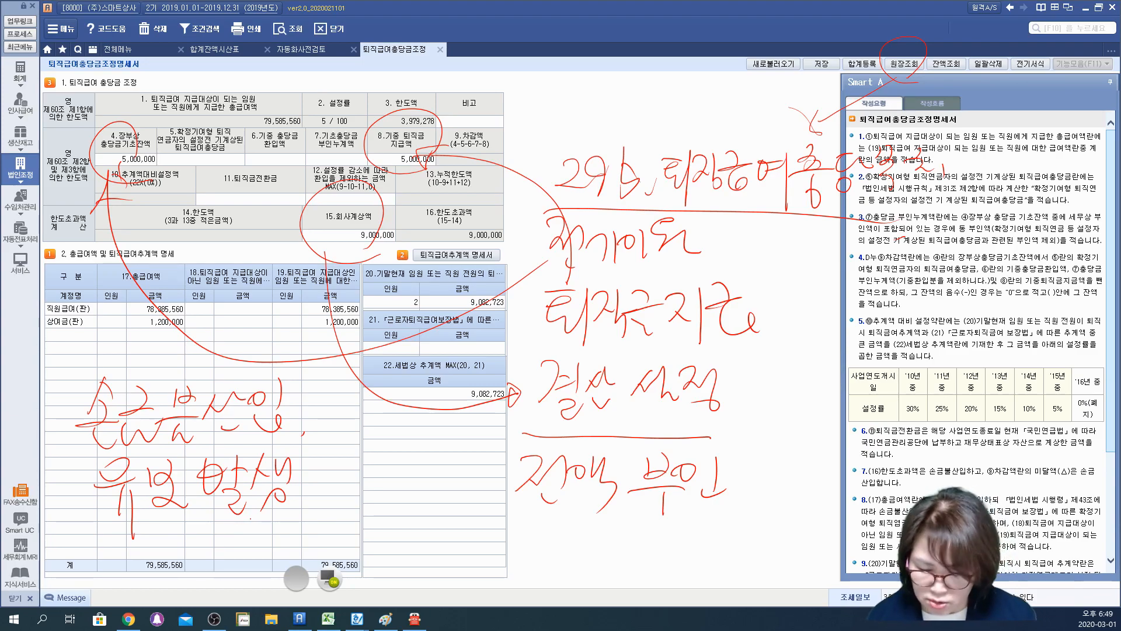
click(329, 575)
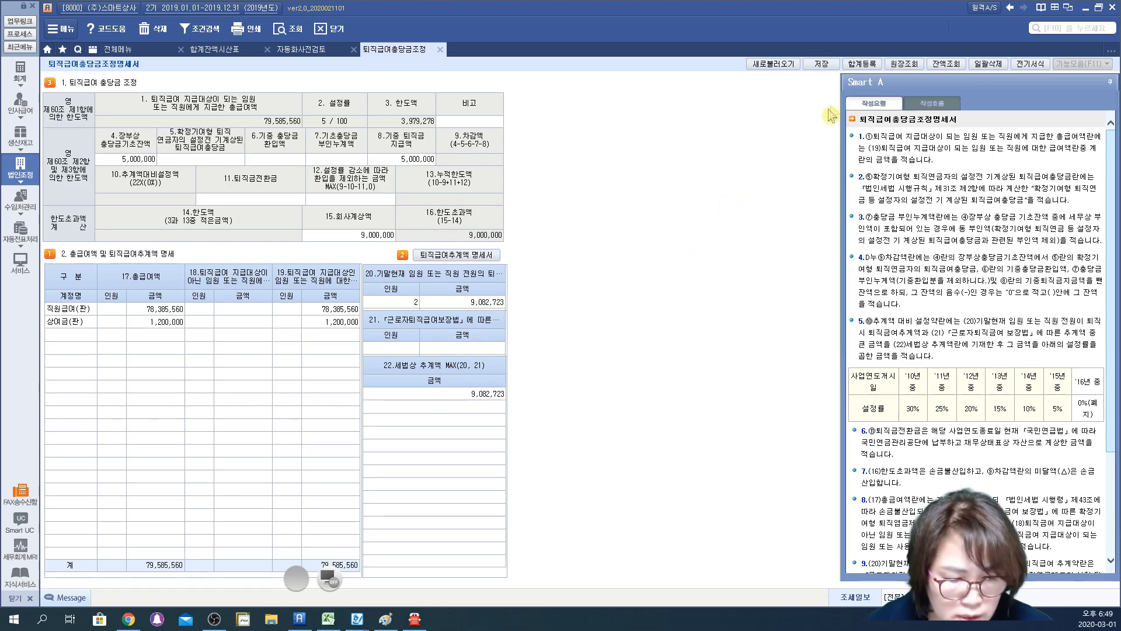
Open 합계등록 and add a 퇴직급여충당금 한도초과 item in the sixth row of 익금산입 및 손금불산입
click(862, 65)
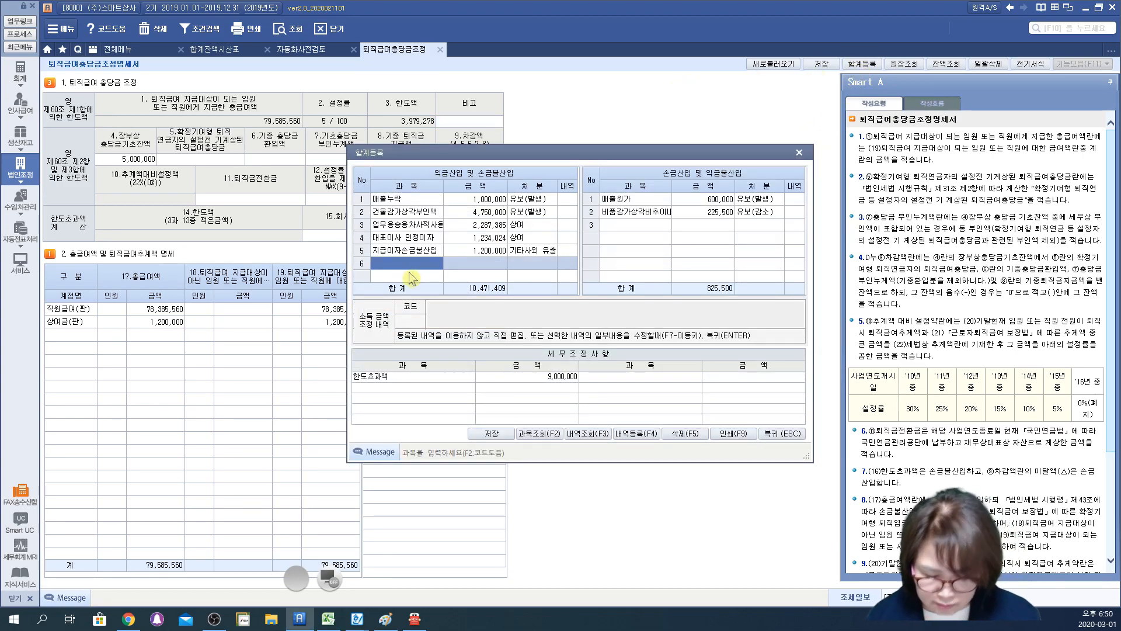
text(퇴직)
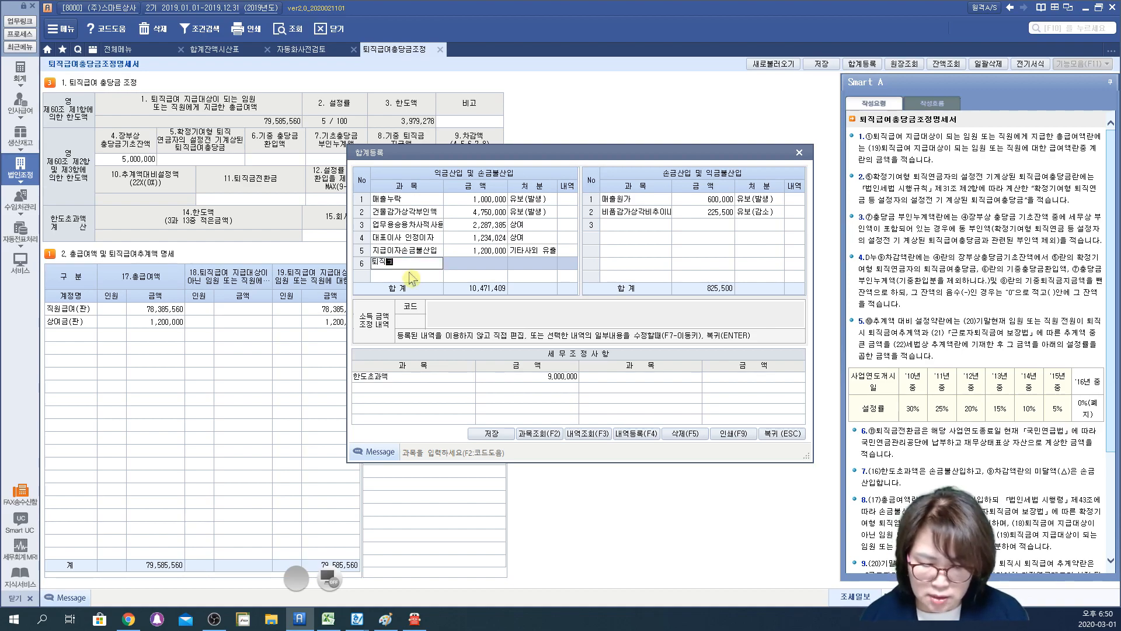
text(급여충)
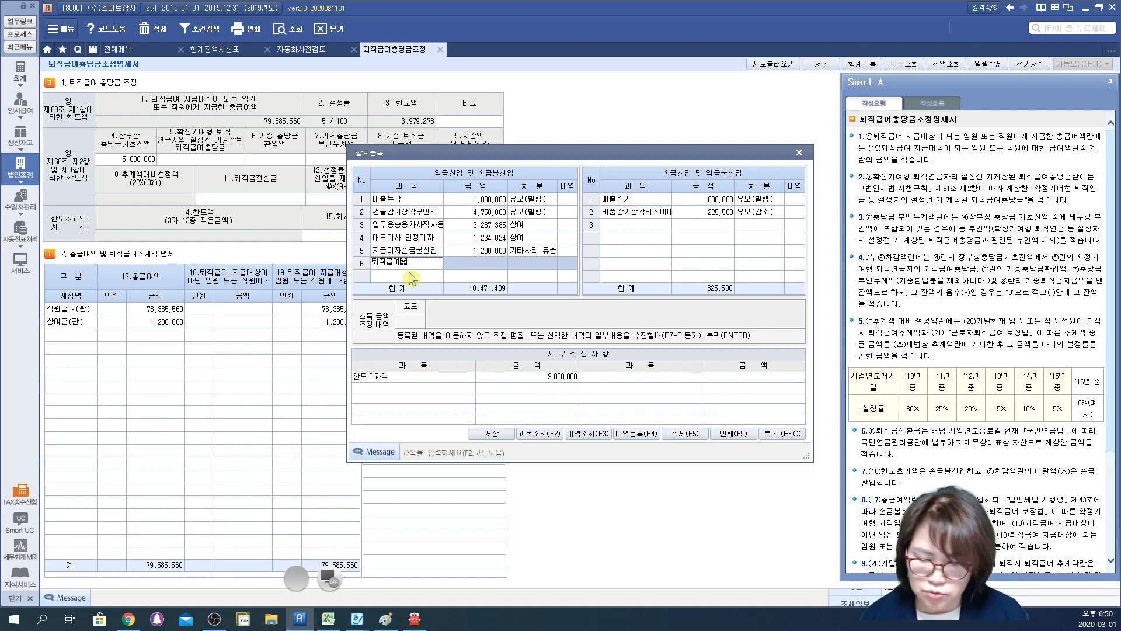
text(당금한)
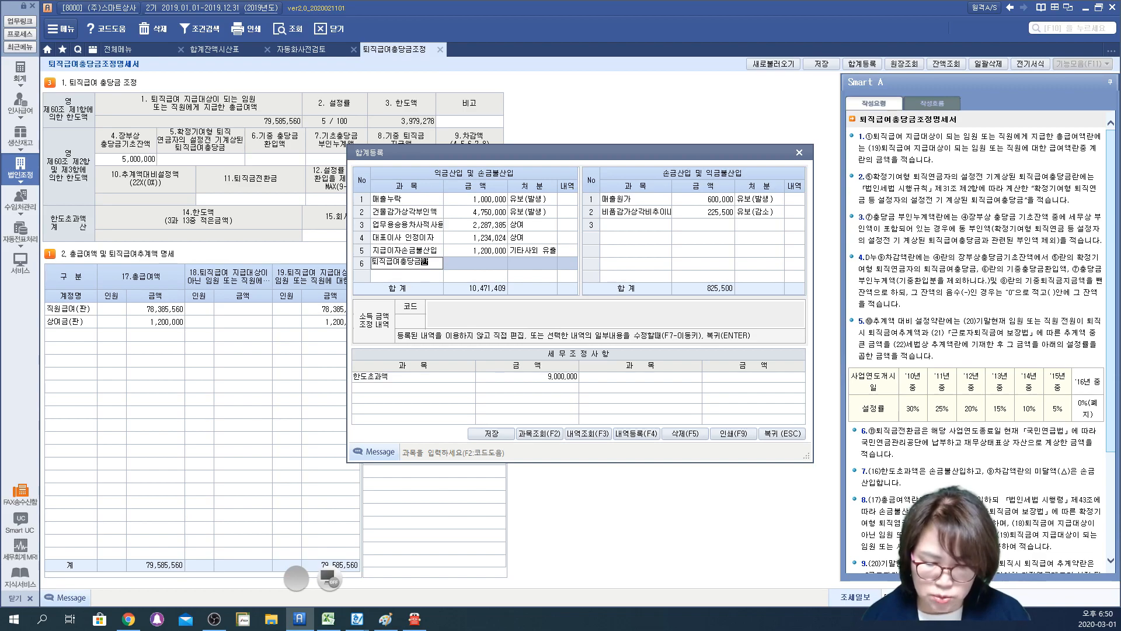
text(도초)
key(Return)
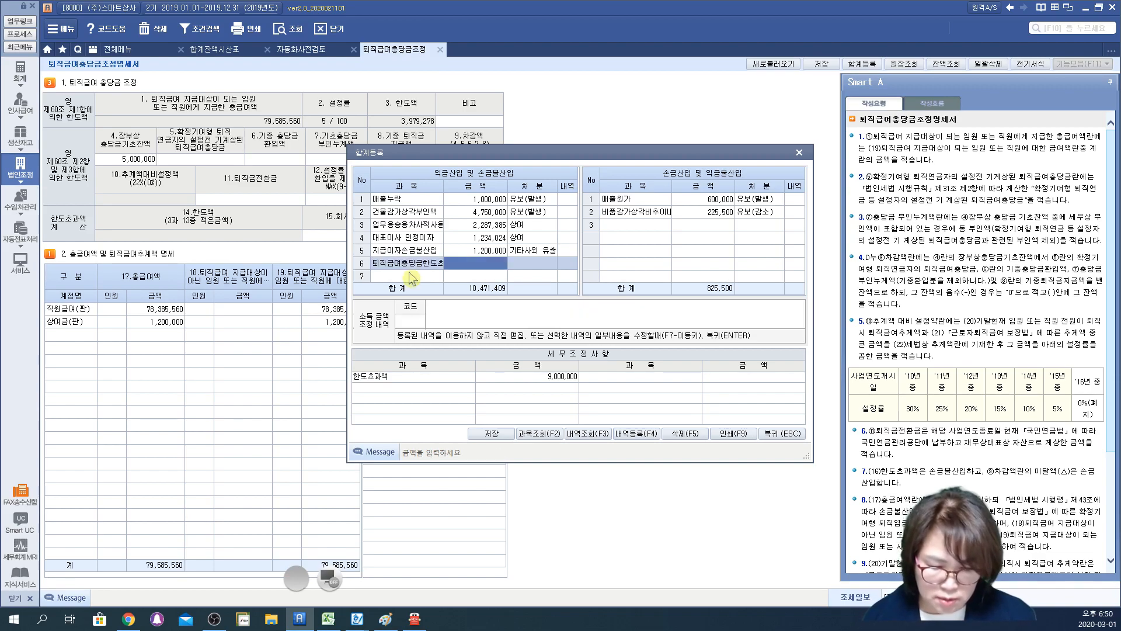
Set the new item's amount to 9,000,000 and its disposition to 유보(발생), and apply adjustment detail code 54 to it
text(9000000)
key(Return)
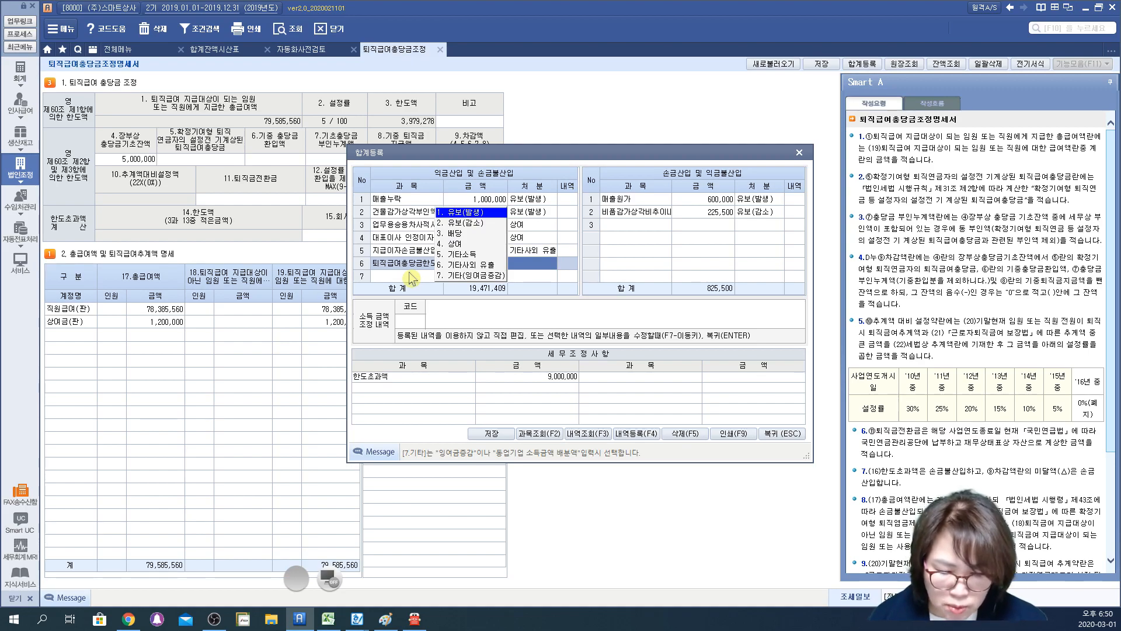
key(Return)
key(F3)
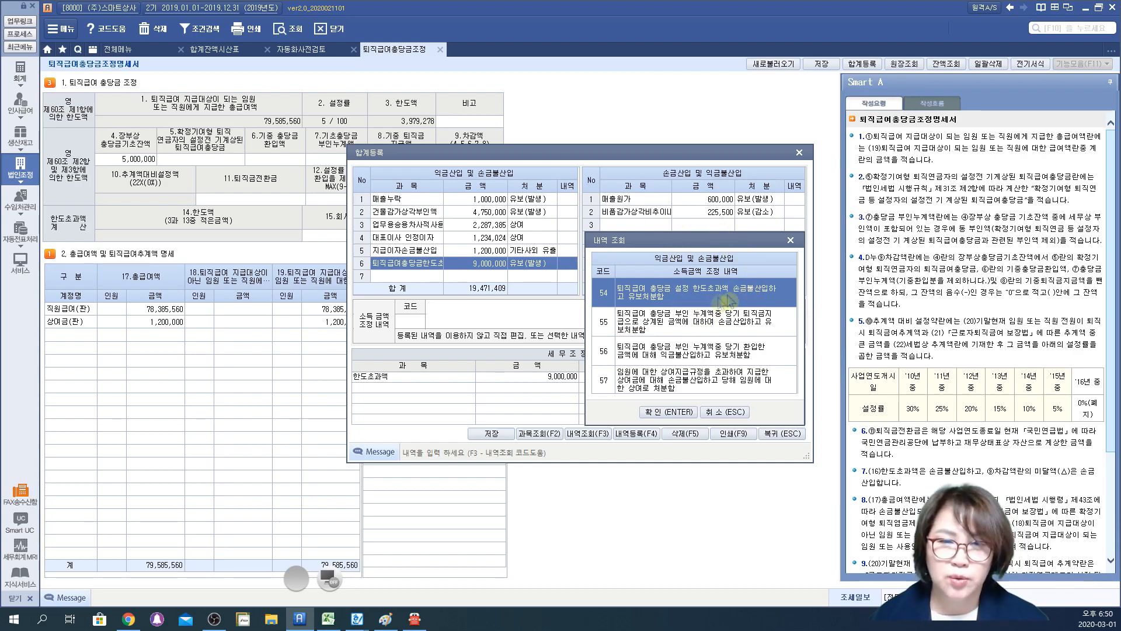
click(657, 412)
click(394, 276)
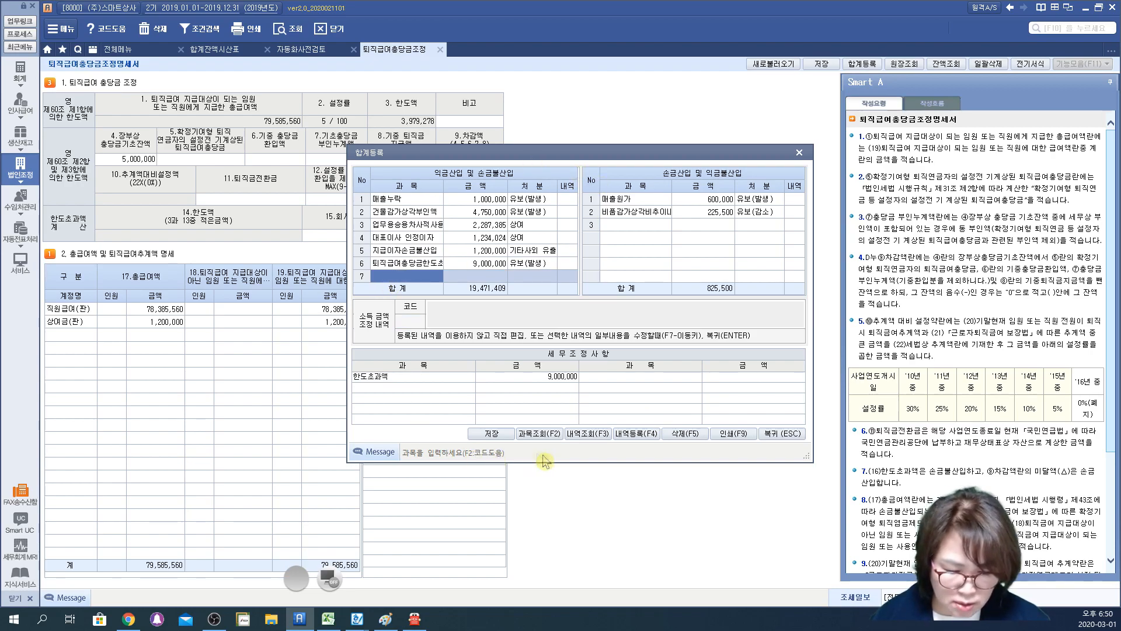
Save the 합계등록 entries, close the dialog, and turn the pen back on over the adjustment form
click(494, 434)
click(565, 336)
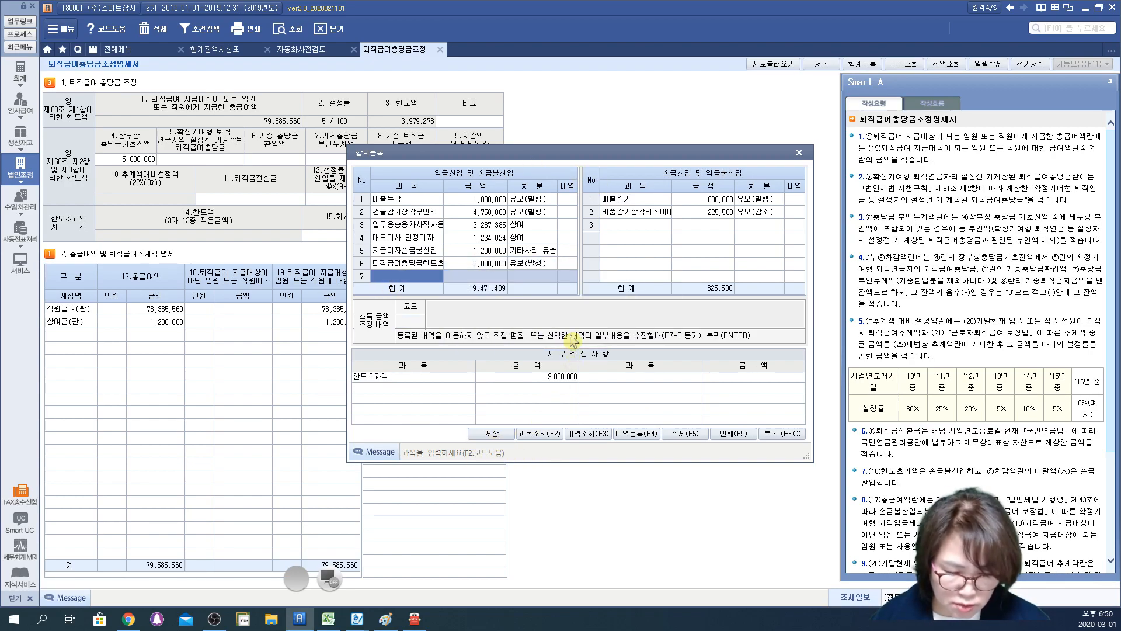
click(800, 153)
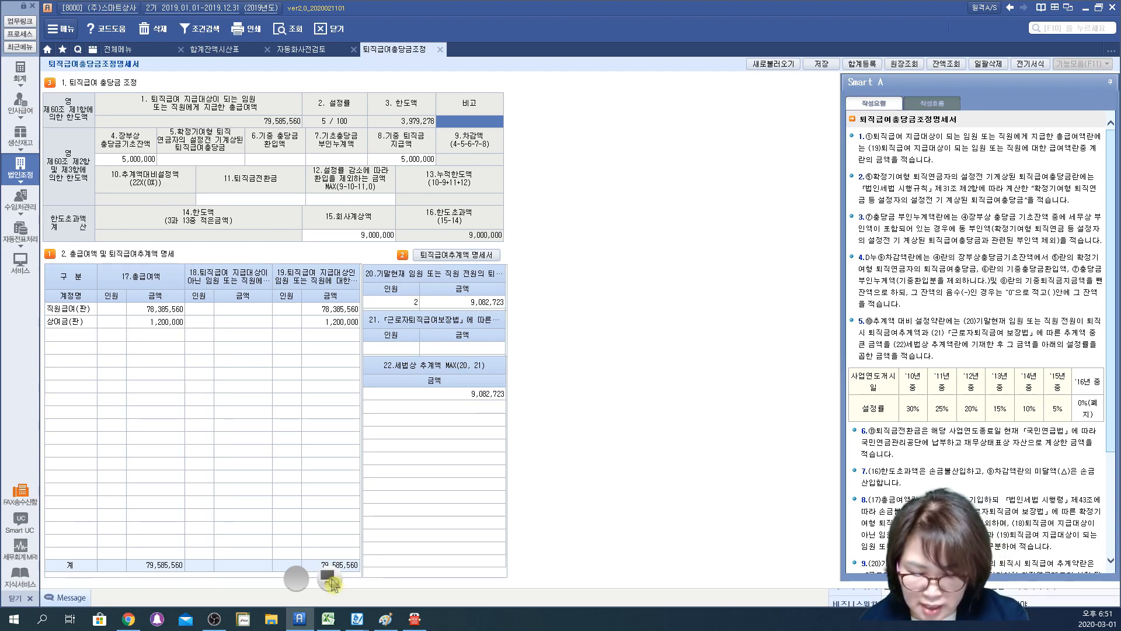
click(329, 579)
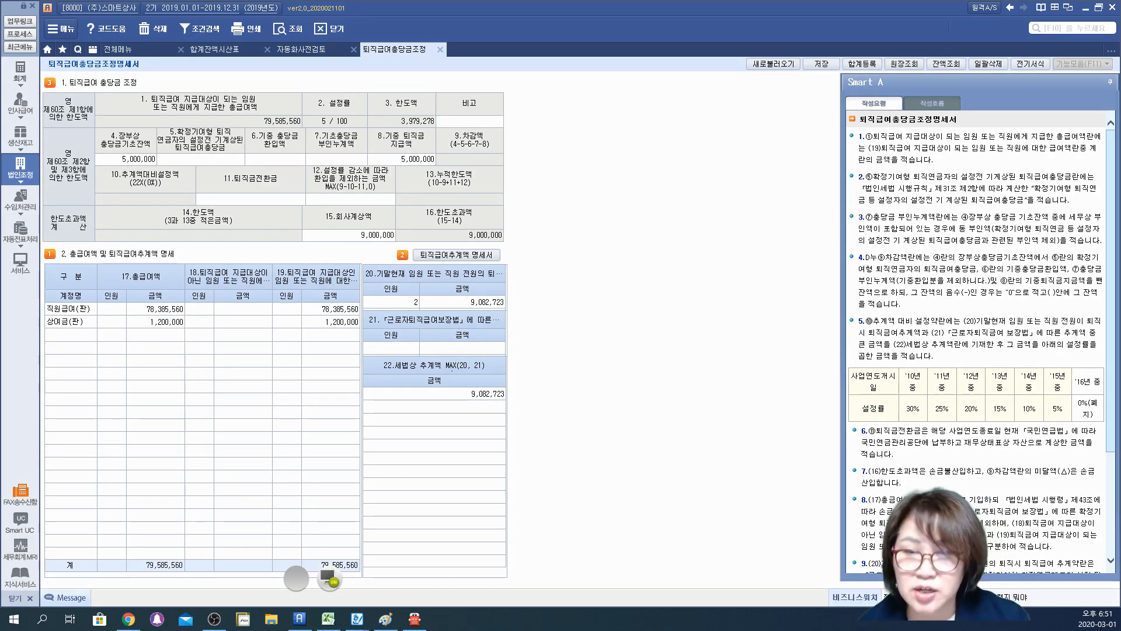